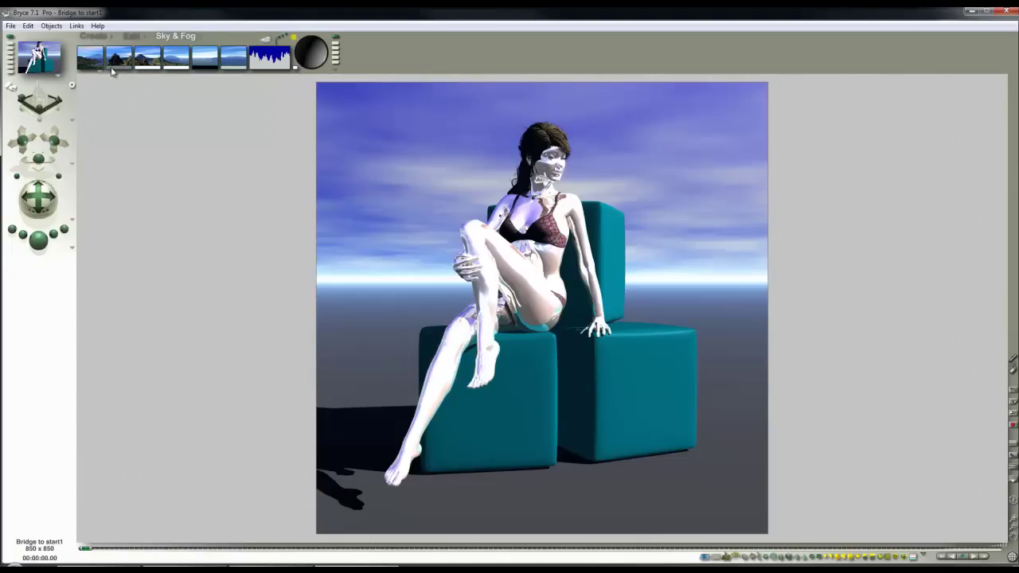
# - Set the sky's ambient shadow colour to orange-red and render the scene
pyautogui.moveTo(121, 71); pyautogui.dragTo(185, 70)
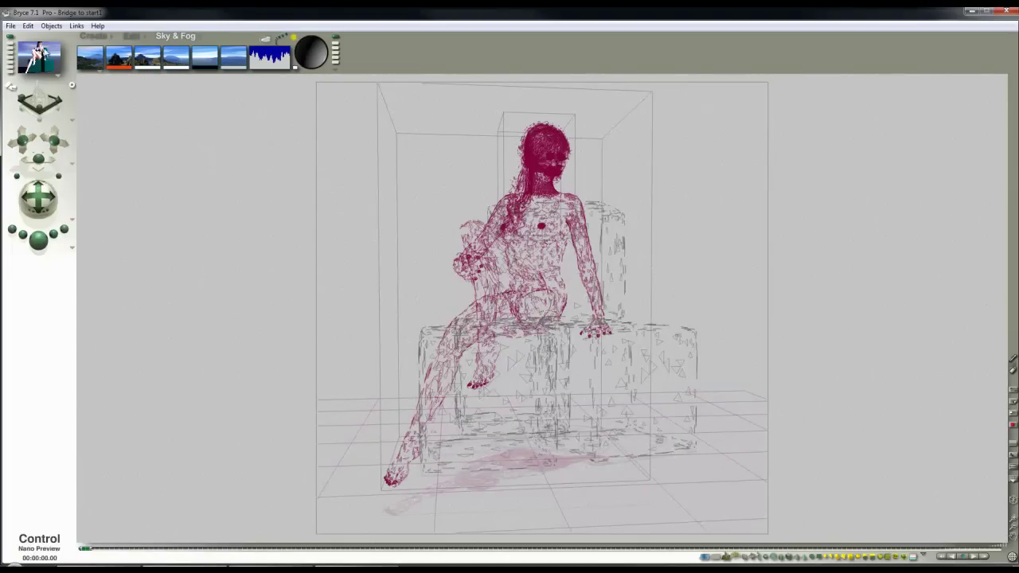
pyautogui.click(40, 240)
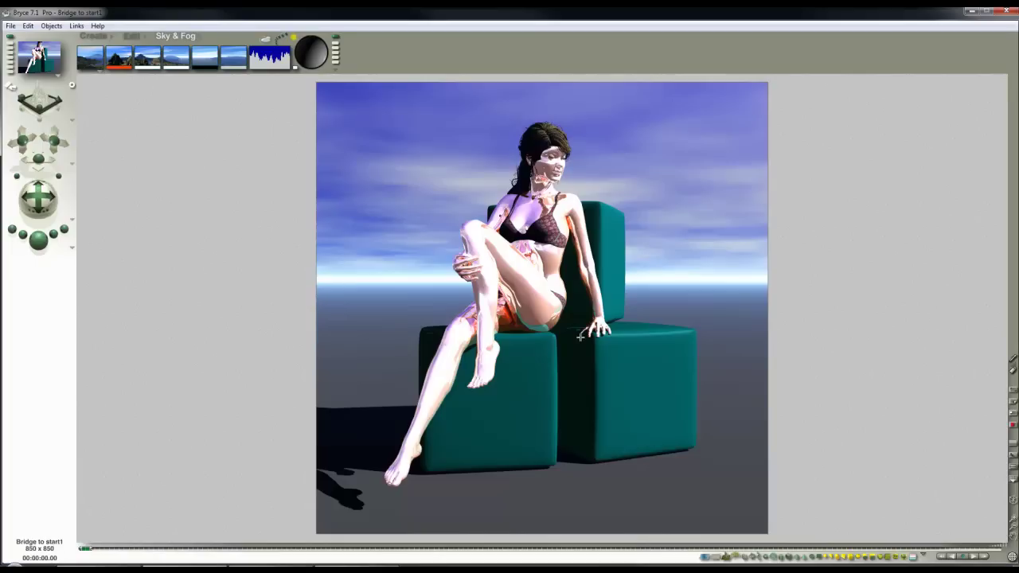
# - Select all the NURBS cubes the figure sits on and assign them the dark navy blue family colour
pyautogui.click(635, 388)
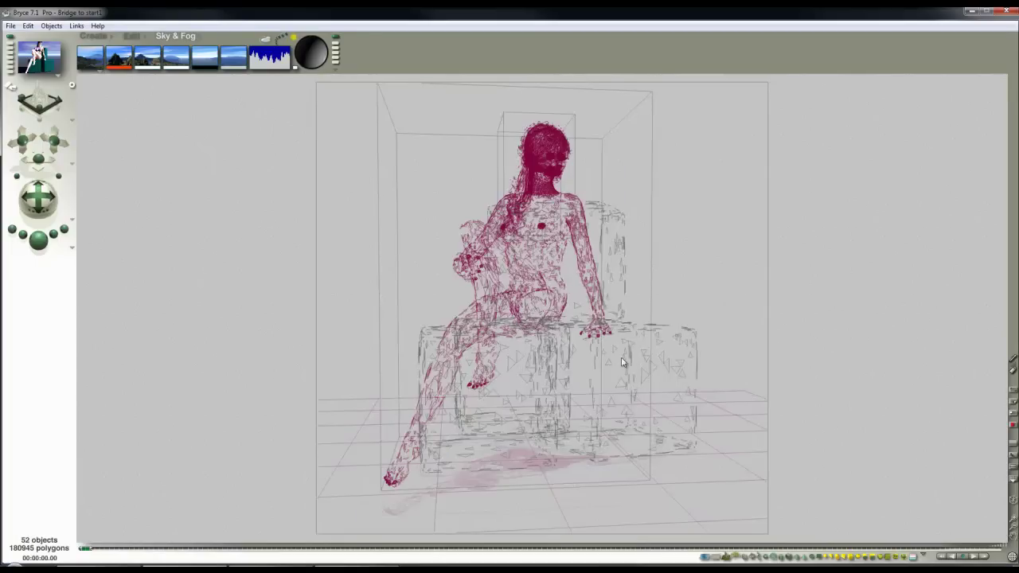
pyautogui.keyDown('ctrl'); pyautogui.click(609, 268); pyautogui.keyUp('ctrl')
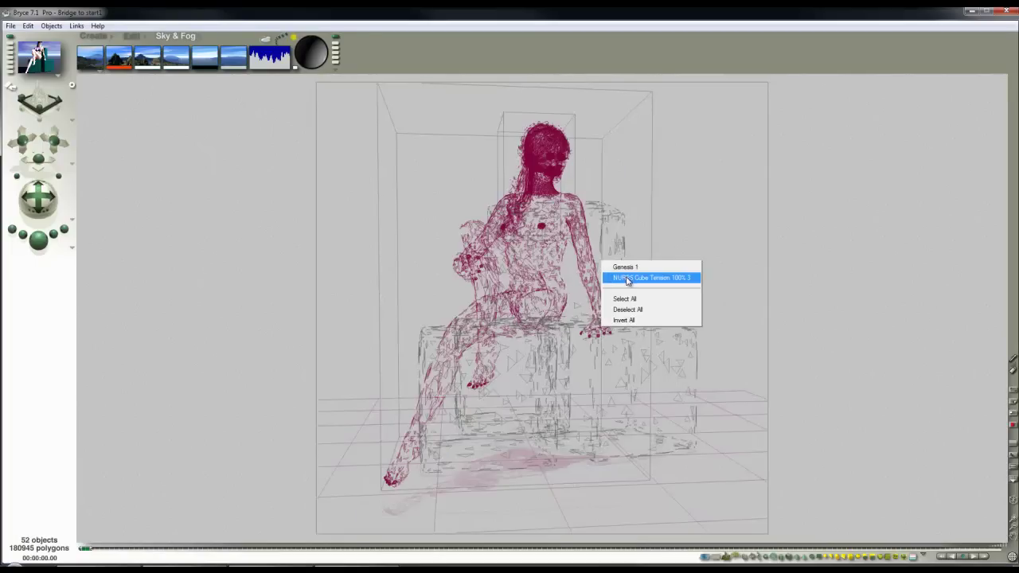
pyautogui.click(629, 278)
pyautogui.keyDown('ctrl'); pyautogui.click(666, 383); pyautogui.keyUp('ctrl')
pyautogui.click(665, 390)
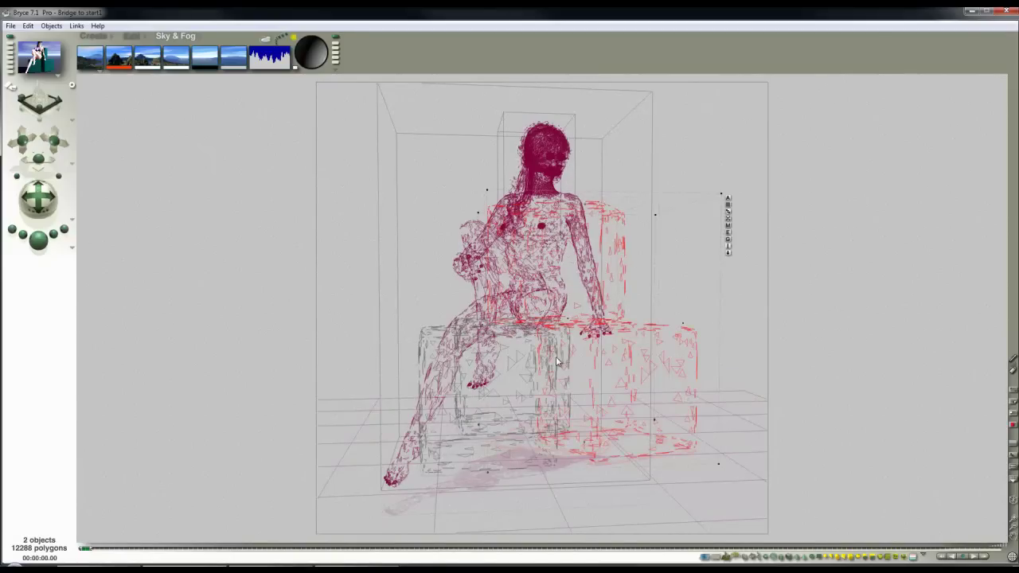
pyautogui.keyDown('ctrl'); pyautogui.click(572, 367); pyautogui.keyUp('ctrl')
pyautogui.click(586, 395)
pyautogui.keyDown('ctrl'); pyautogui.click(500, 394); pyautogui.keyUp('ctrl')
pyautogui.click(525, 407)
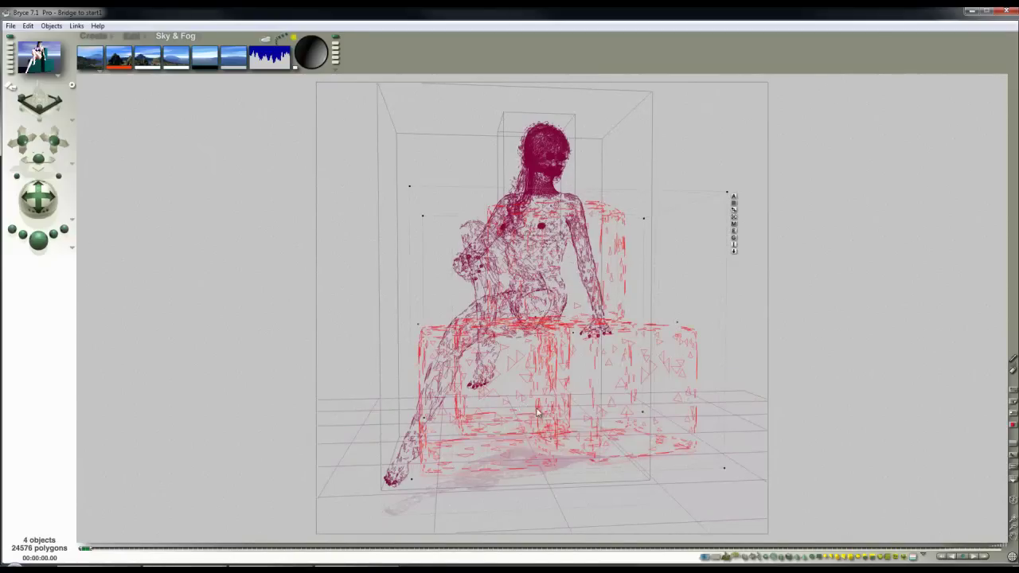
pyautogui.click(733, 204)
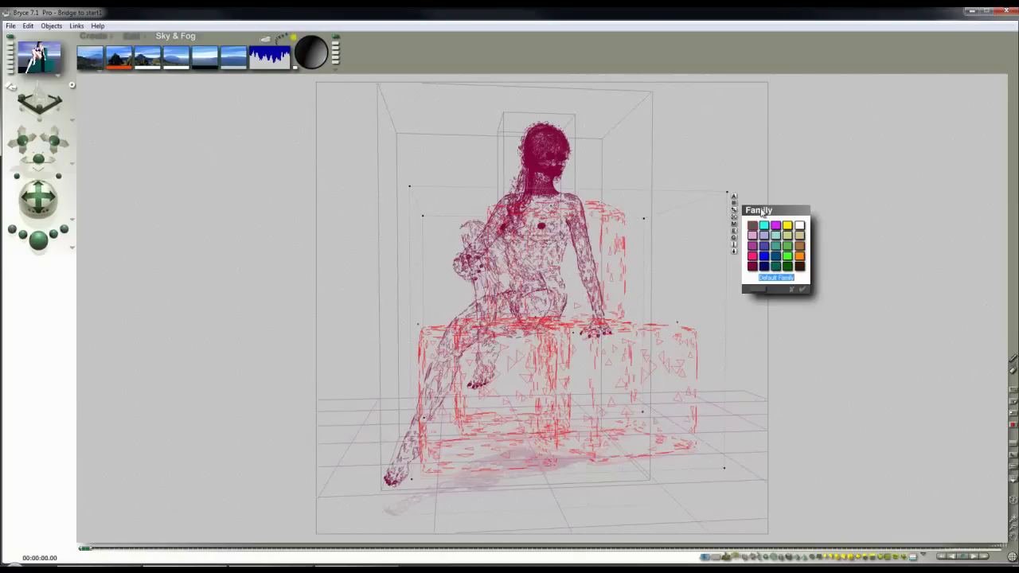
pyautogui.click(764, 268)
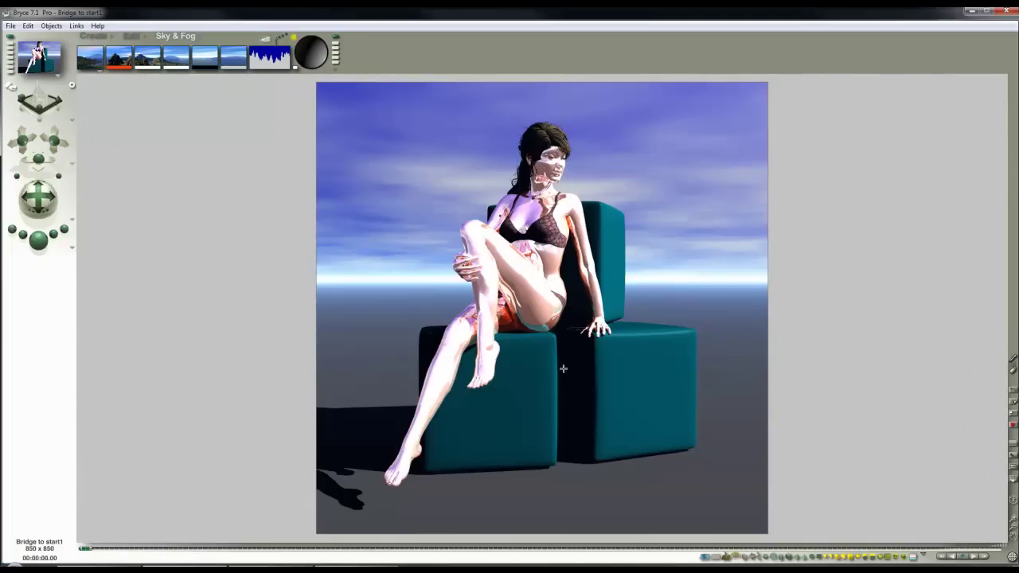
# - Inspect which texture pictures the materials of 3_SkinLeg and the torso-textured skin part use
pyautogui.click(538, 376)
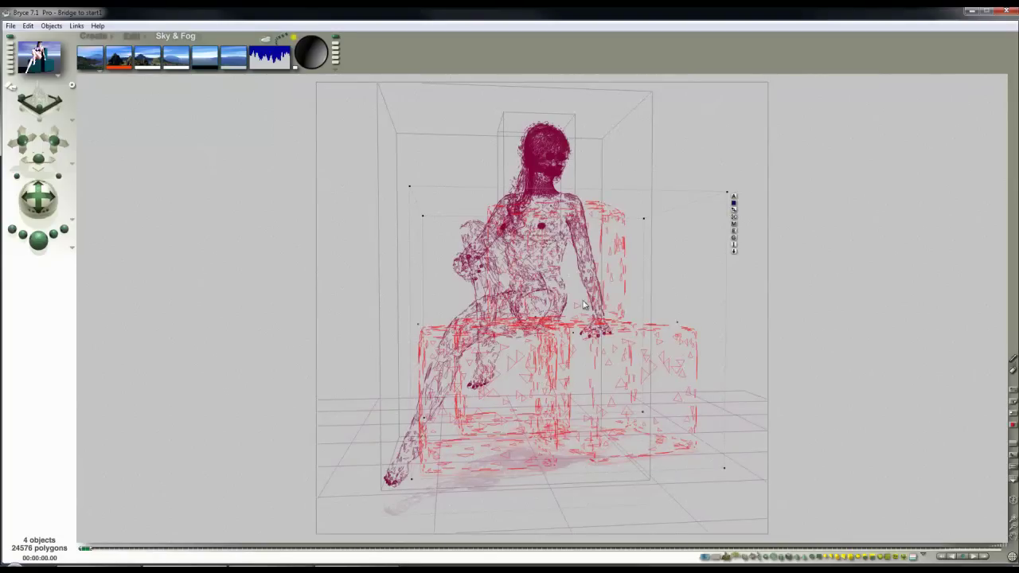
pyautogui.keyDown('ctrl'); pyautogui.click(511, 273); pyautogui.keyUp('ctrl')
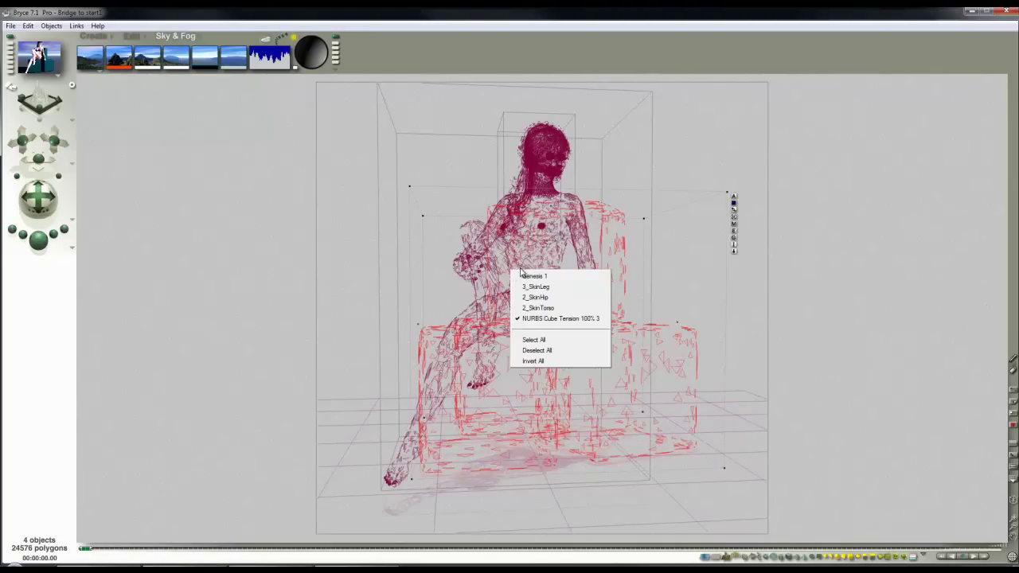
pyautogui.click(536, 286)
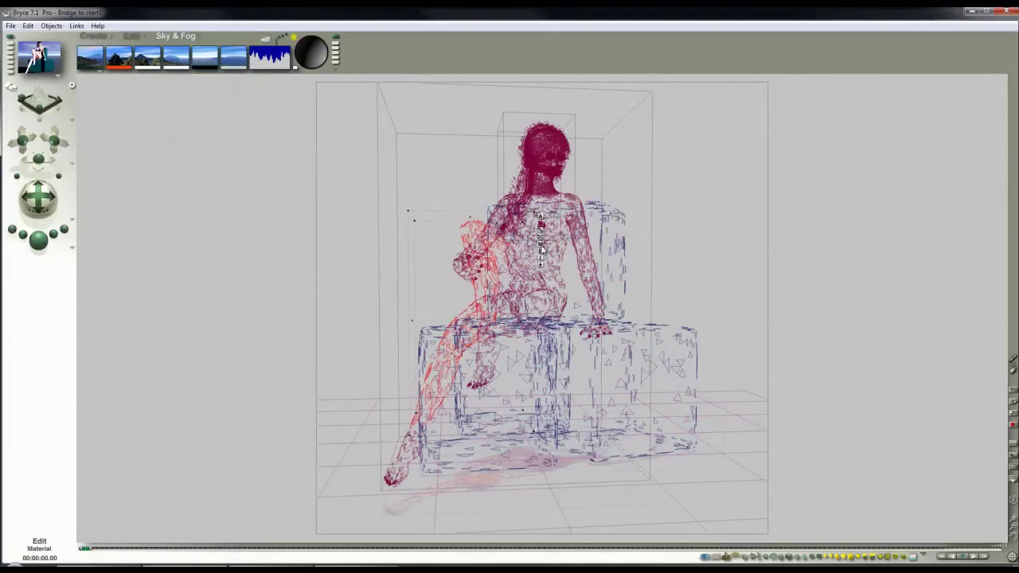
pyautogui.click(540, 244)
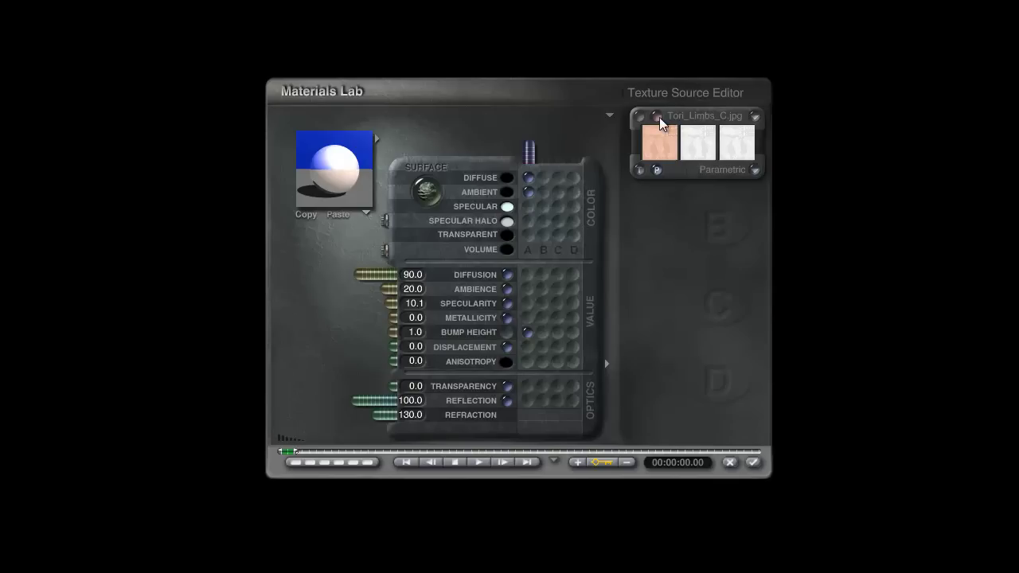
pyautogui.click(658, 117)
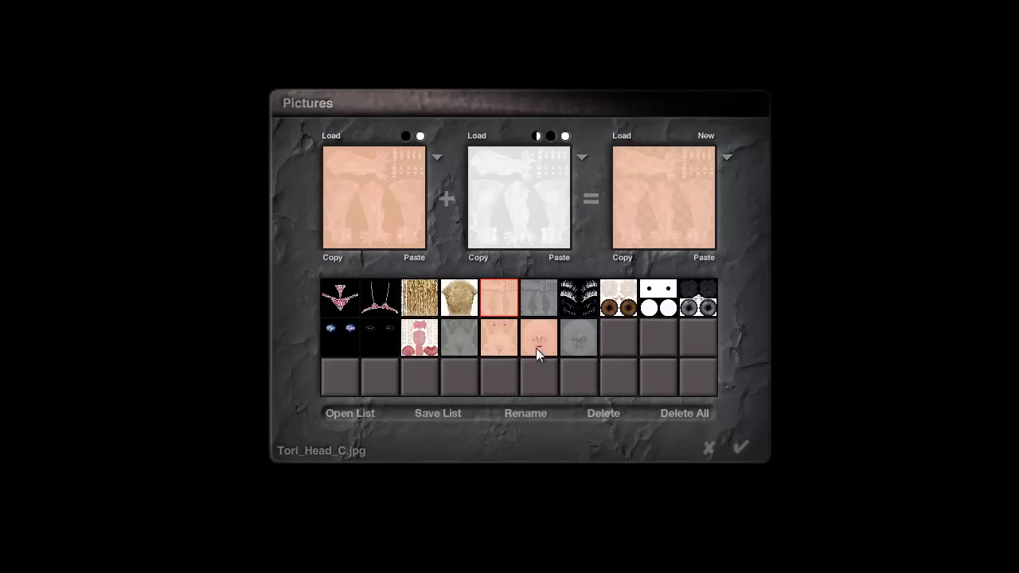
pyautogui.click(740, 449)
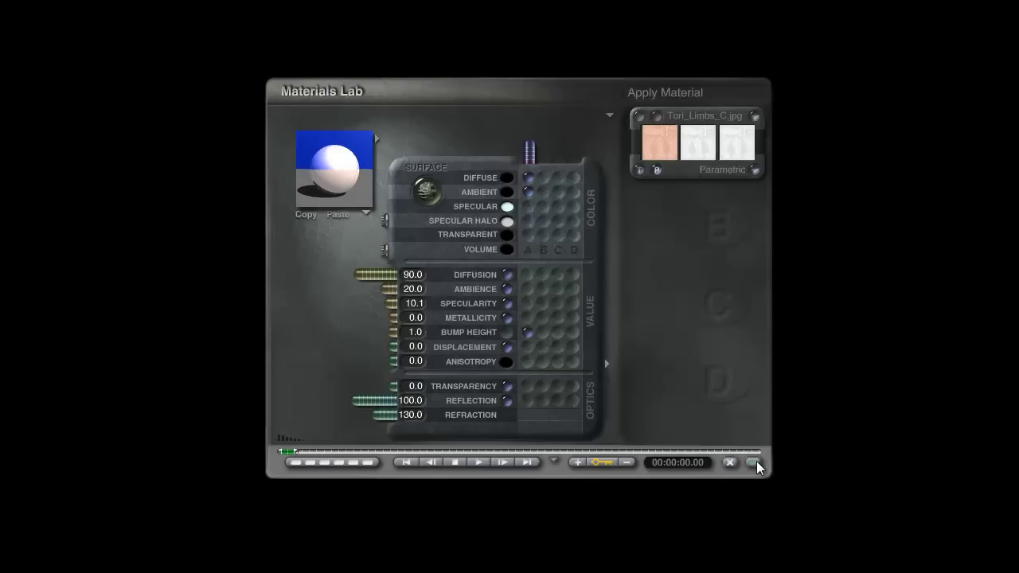
pyautogui.click(753, 464)
pyautogui.rightClick(595, 208)
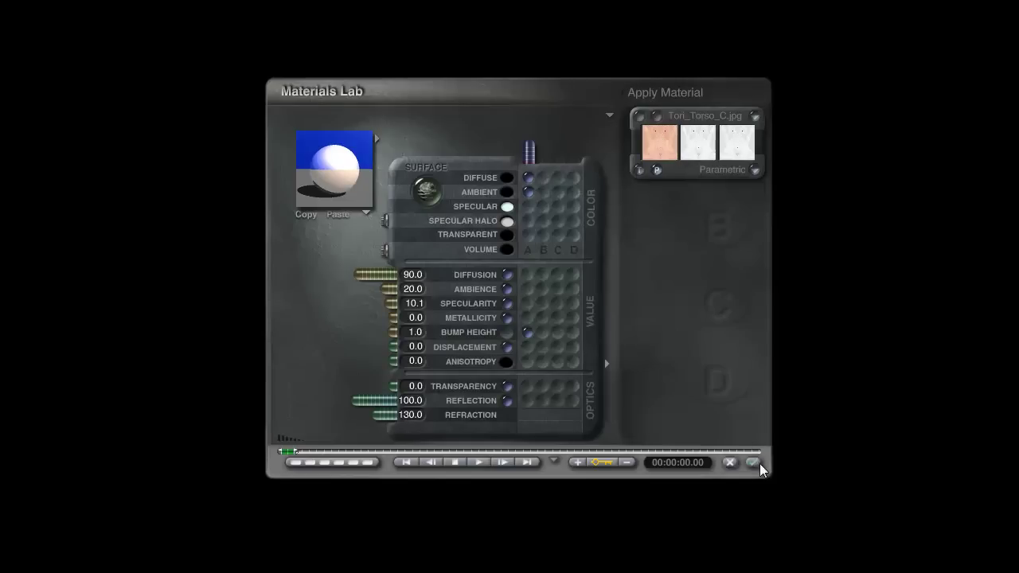
pyautogui.click(754, 463)
# - Select 2_SkinTorso, 2_SkinHip and the neck and head skin parts, and assign them the lavender family colour
pyautogui.rightClick(578, 88)
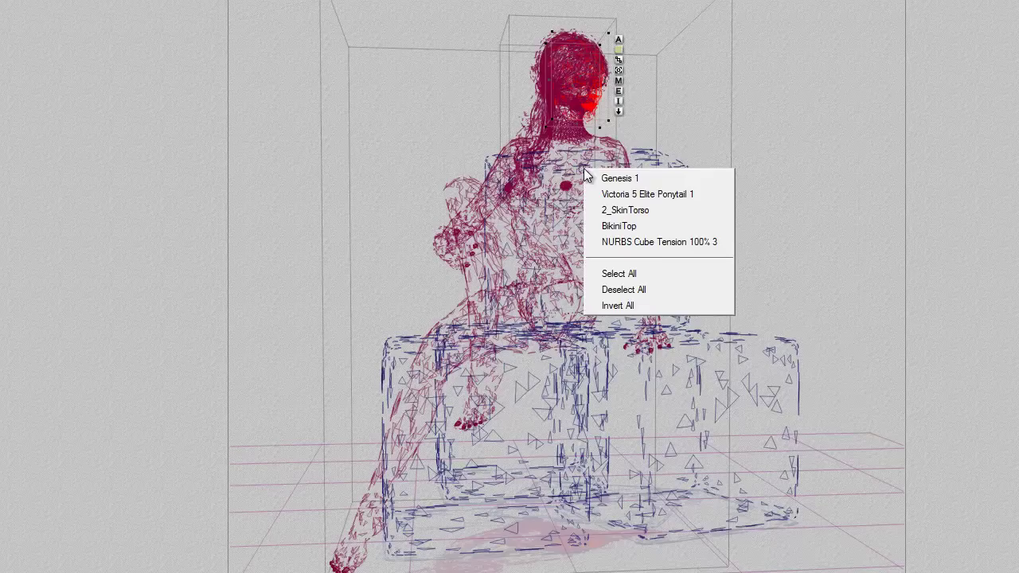
pyautogui.click(620, 211)
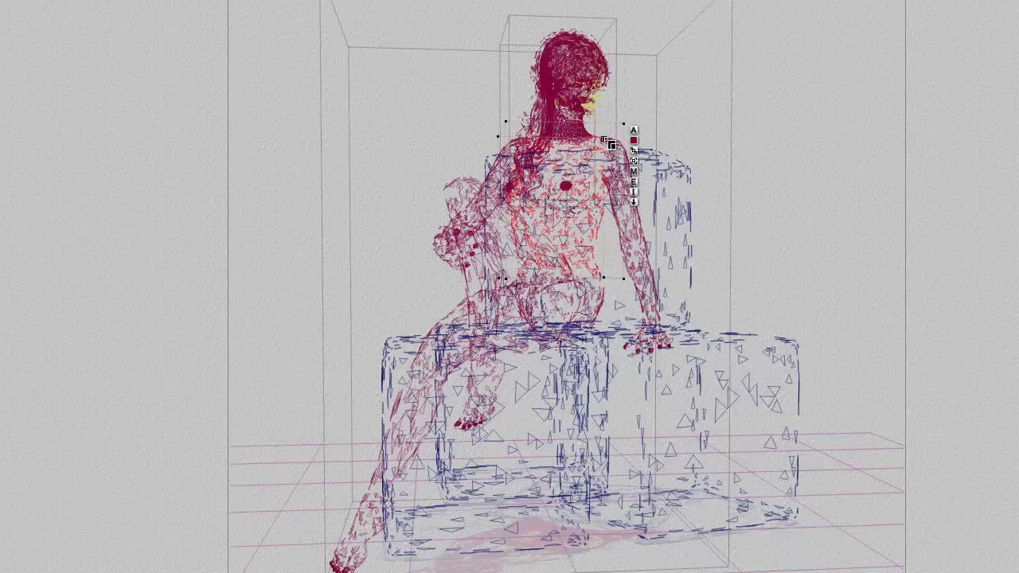
pyautogui.rightClick(595, 288)
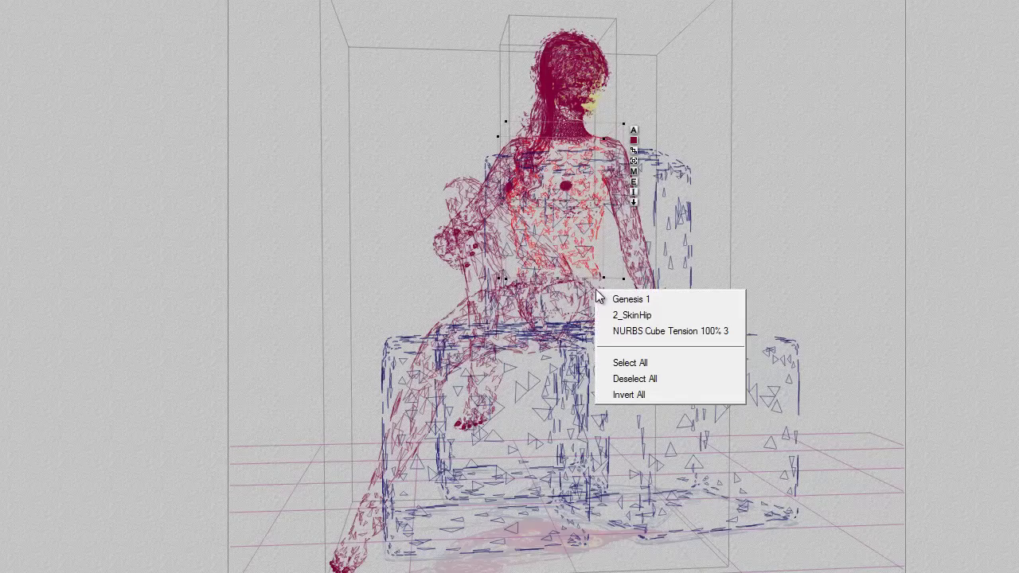
pyautogui.click(632, 315)
pyautogui.rightClick(567, 136)
pyautogui.click(610, 177)
pyautogui.rightClick(566, 80)
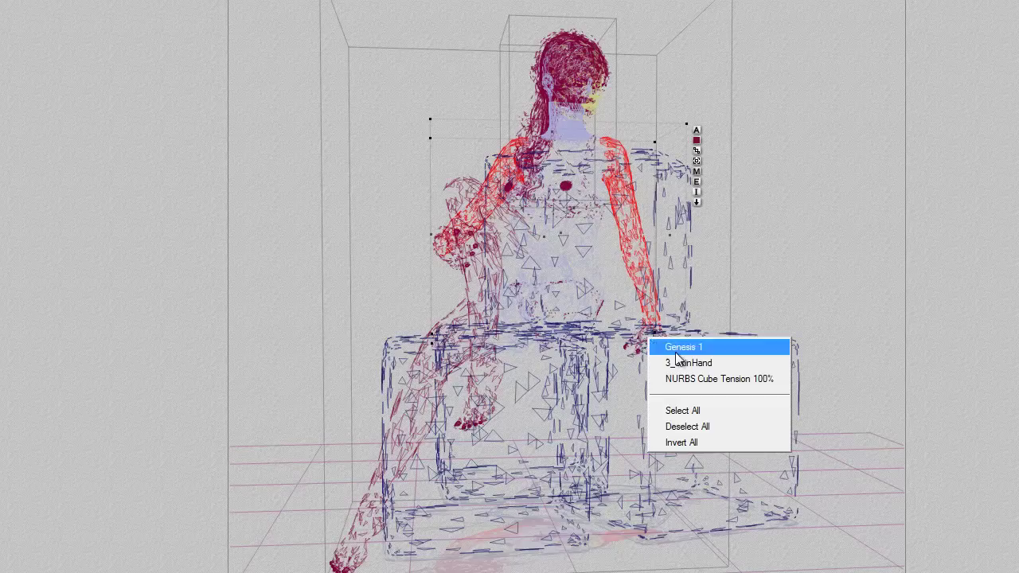
# - Add 3_SkinHand, 3_Fingernail and the leg parts to the selected arms, and assign them the light teal family colour
pyautogui.click(677, 357)
pyautogui.rightClick(638, 350)
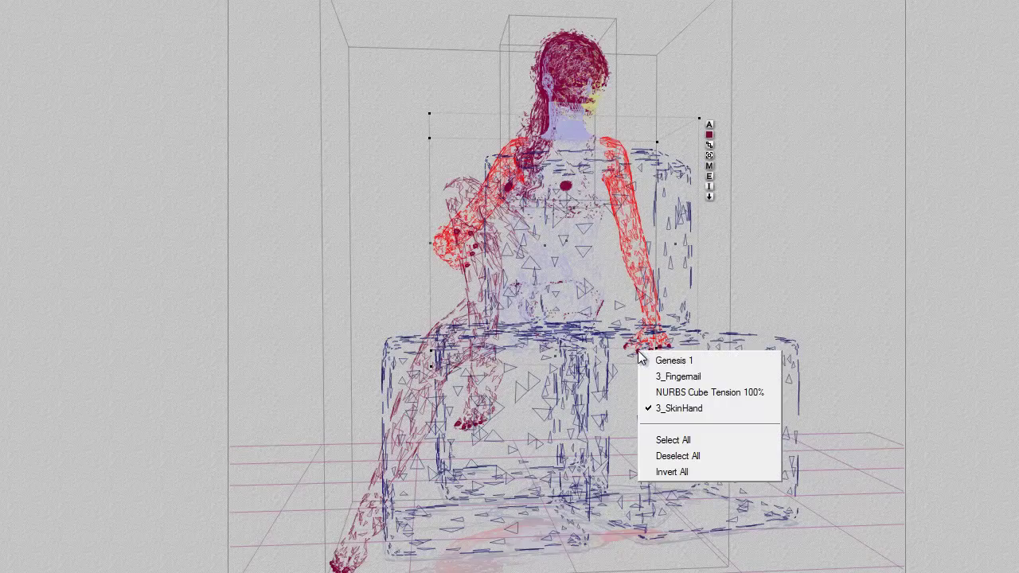
pyautogui.click(656, 372)
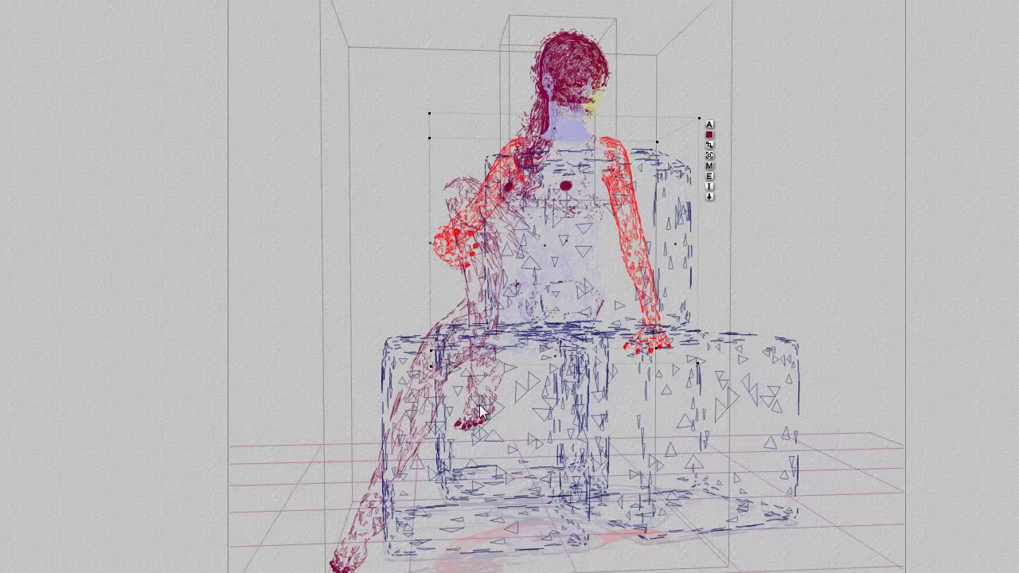
pyautogui.rightClick(482, 311)
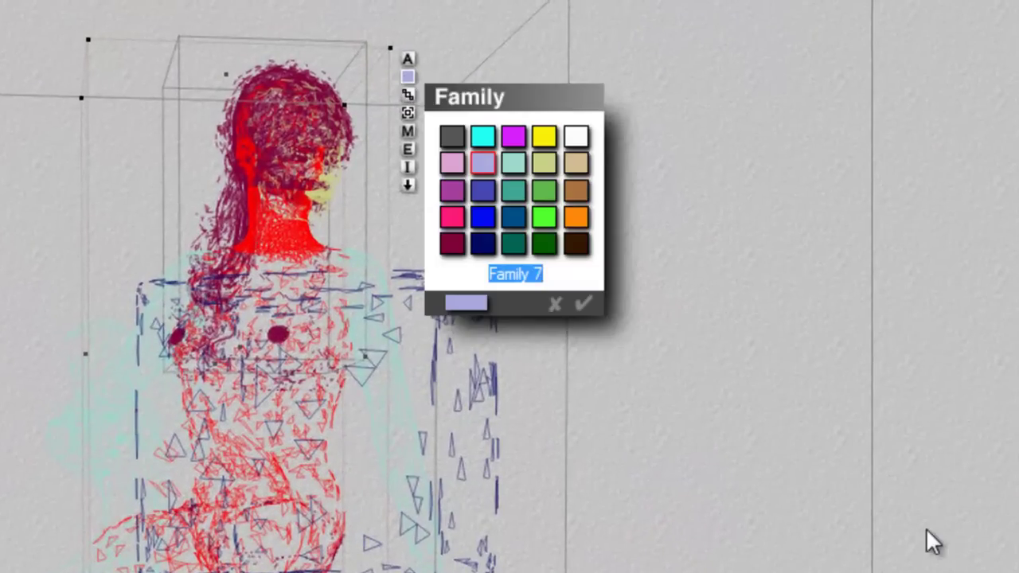
# - Name the lavender family "torso" and the light teal family of arms and legs "limbs"
pyautogui.write('tors')
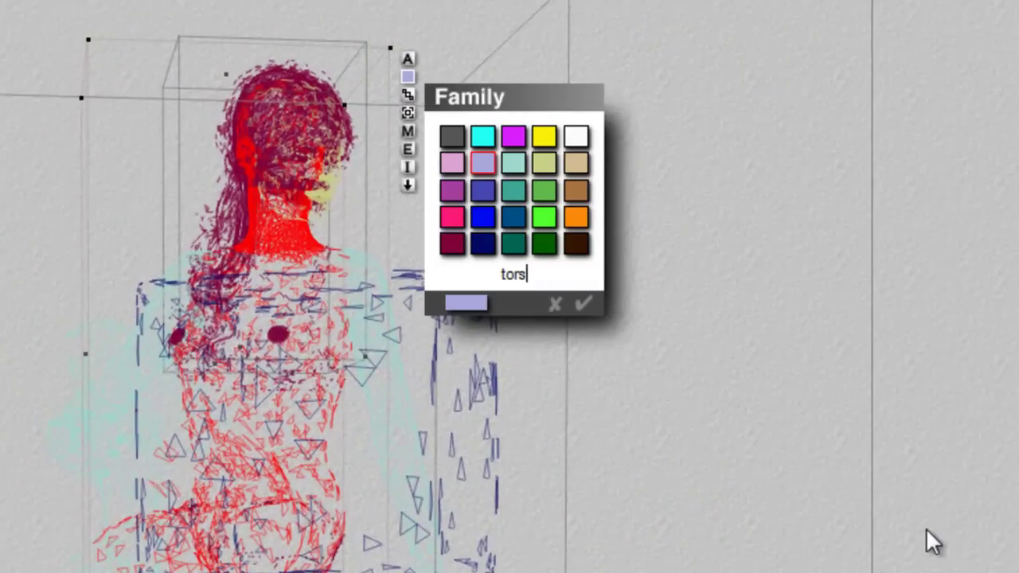
pyautogui.write('o')
pyautogui.press('Return')
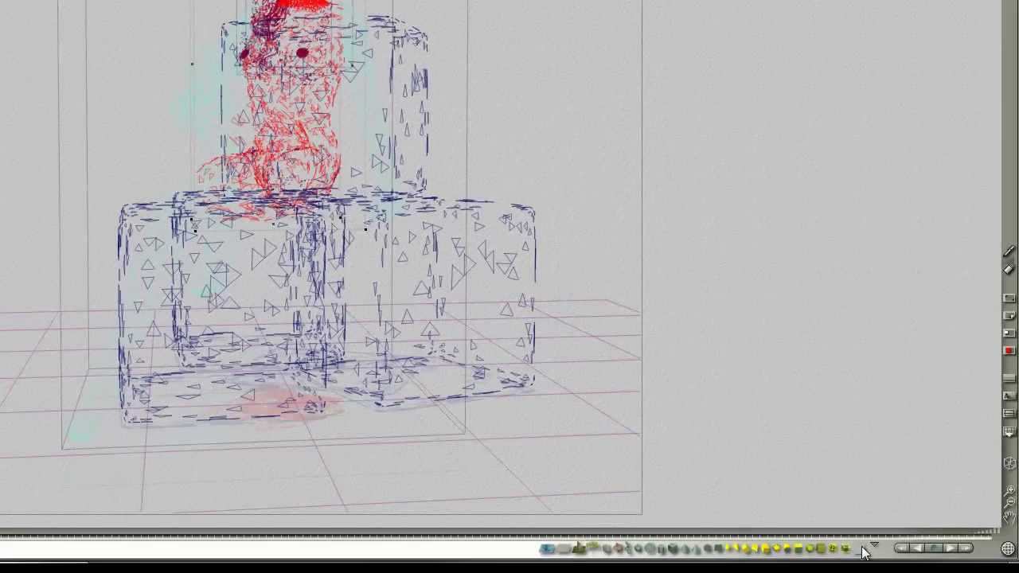
pyautogui.click(864, 549)
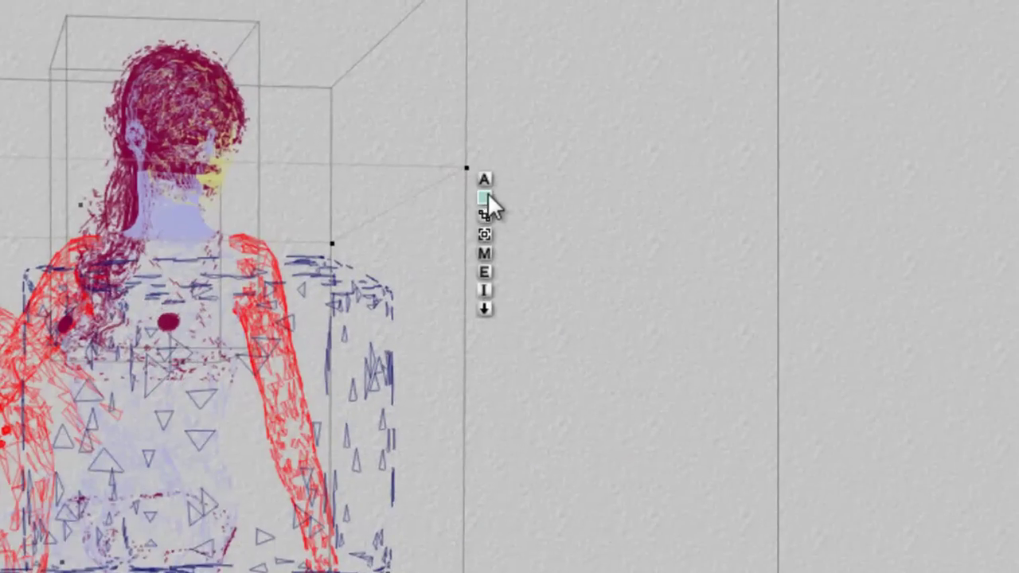
pyautogui.click(483, 197)
pyautogui.write('limbs')
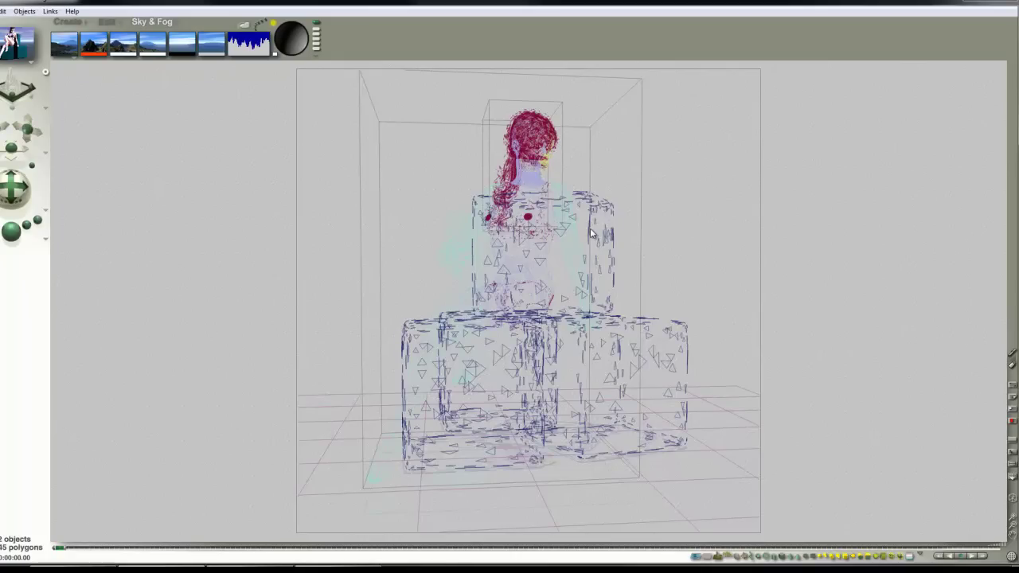
# - Check which texture picture the material of 2_Nipple uses
pyautogui.rightClick(530, 218)
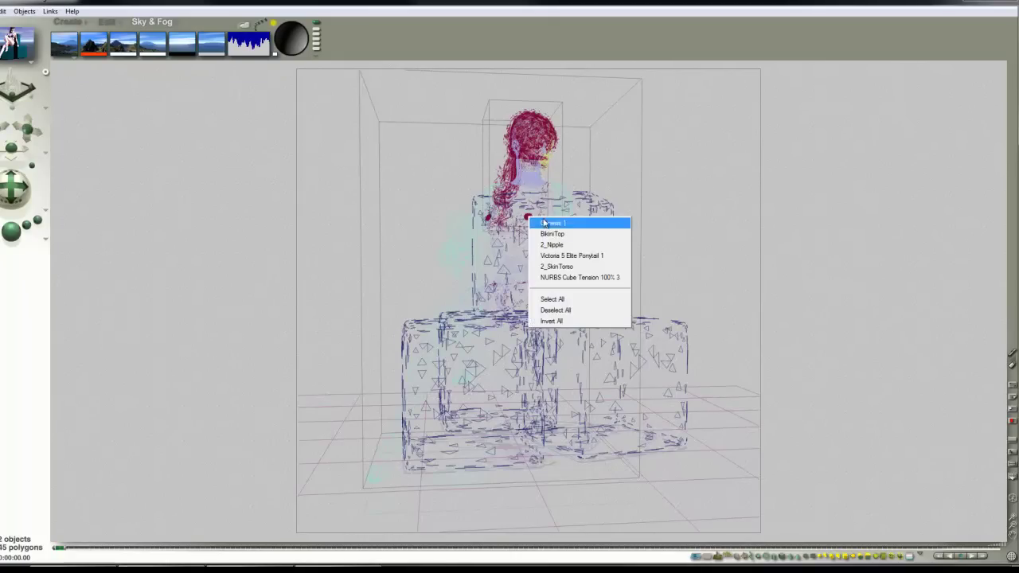
pyautogui.click(551, 244)
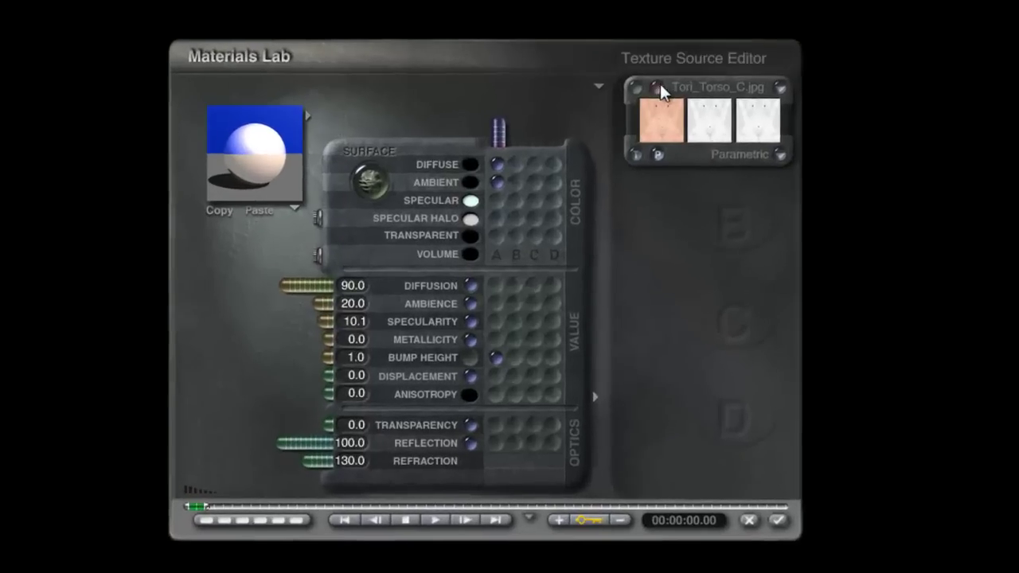
pyautogui.click(660, 84)
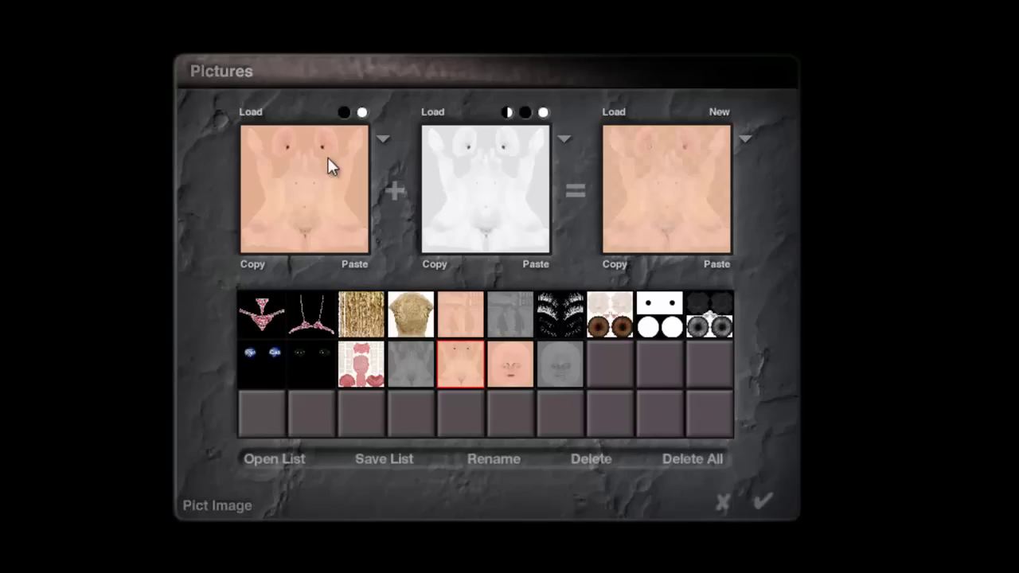
pyautogui.click(757, 501)
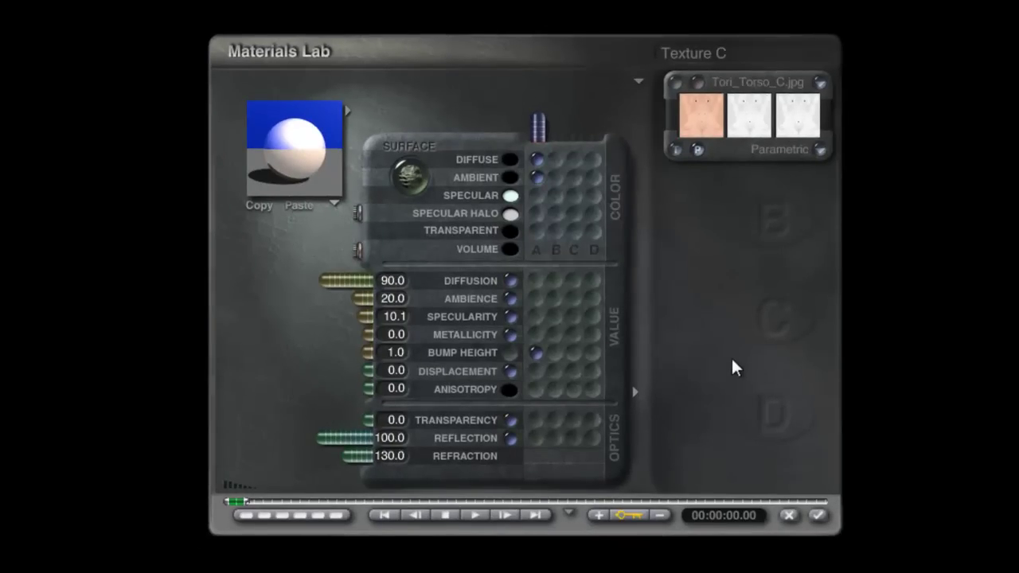
# - Set the torso-textured skin material's reflection to 20 and its ambient colour to black
pyautogui.click(396, 447)
pyautogui.write('20')
pyautogui.press('Return')
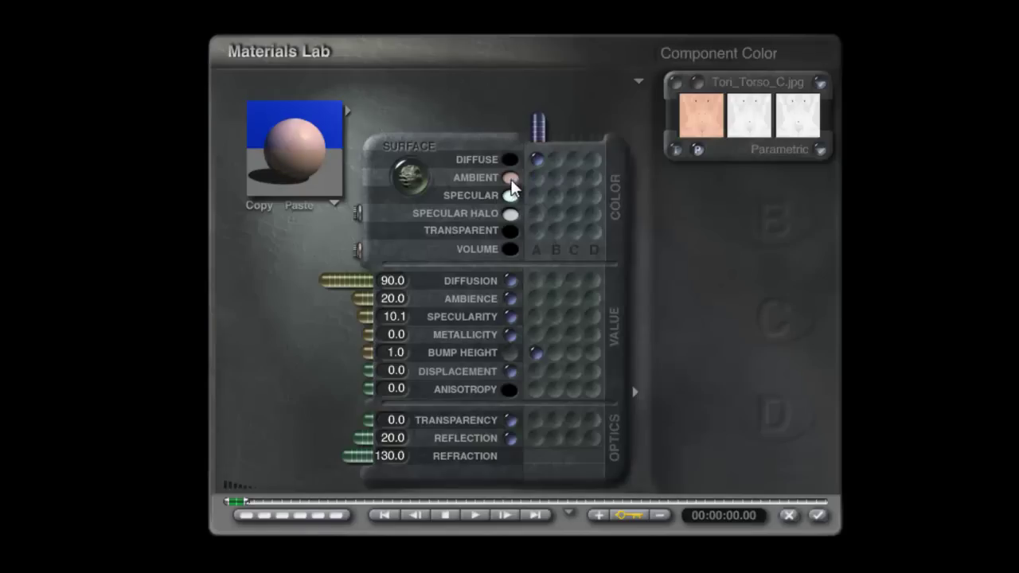
pyautogui.click(512, 177)
pyautogui.click(995, 168)
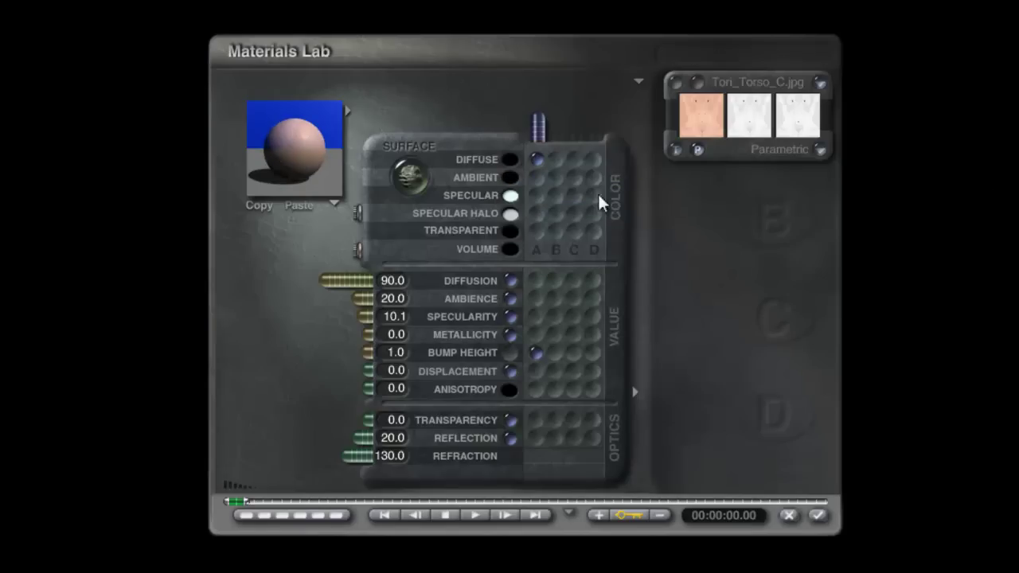
# - Set the skin material's ambience to 0 and its specularity to 40
pyautogui.moveTo(366, 303); pyautogui.dragTo(375, 307)
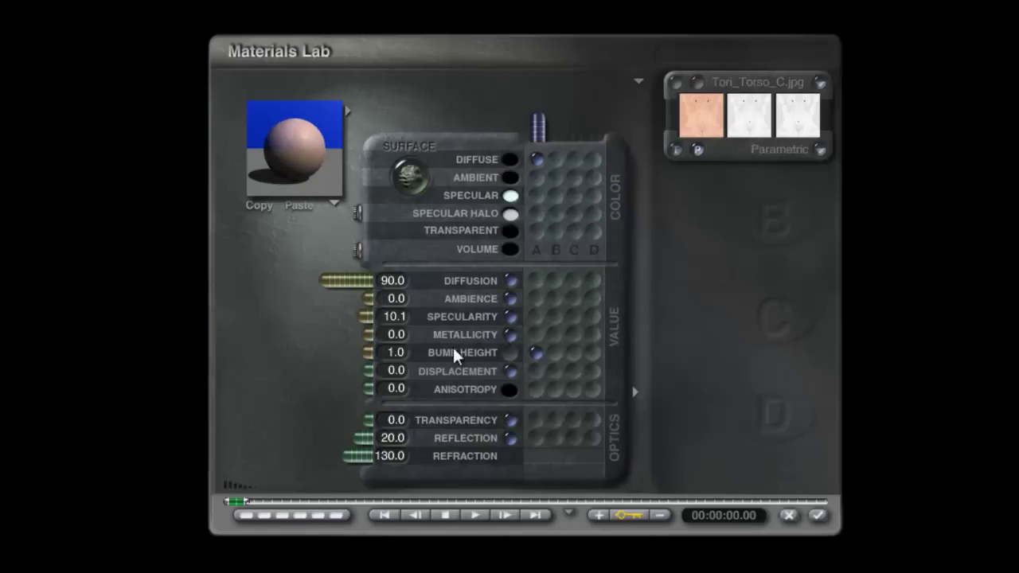
pyautogui.click(392, 317)
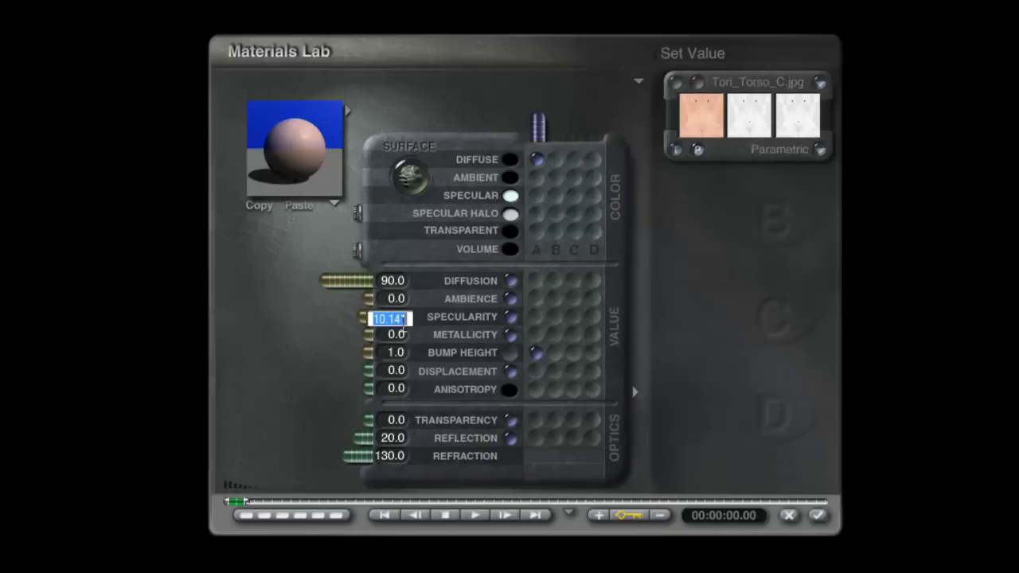
pyautogui.write('40')
pyautogui.press('Return')
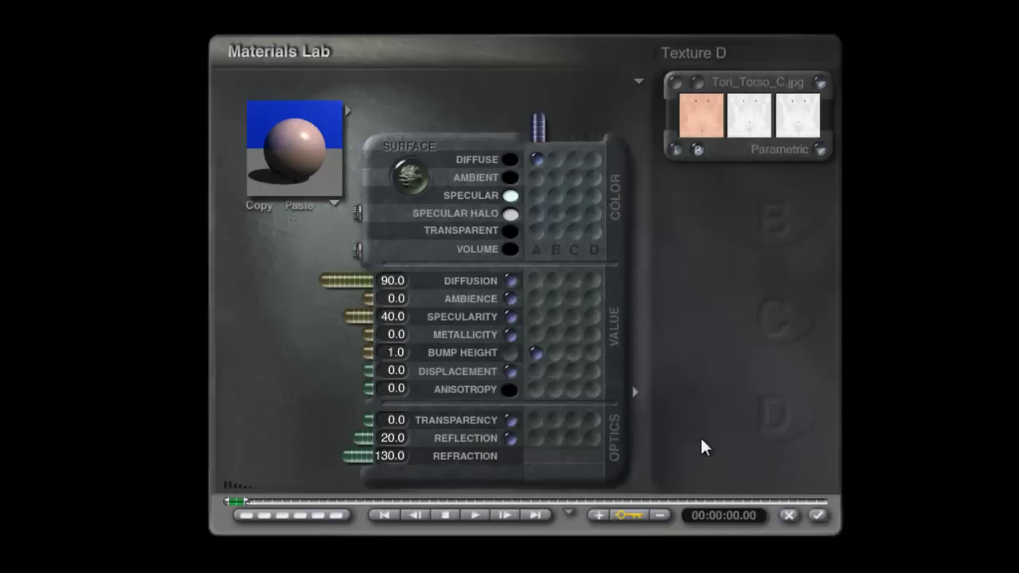
# - Set the torso skin material's bump height to 20 and its anisotropy to 20
pyautogui.click(390, 353)
pyautogui.write('2')
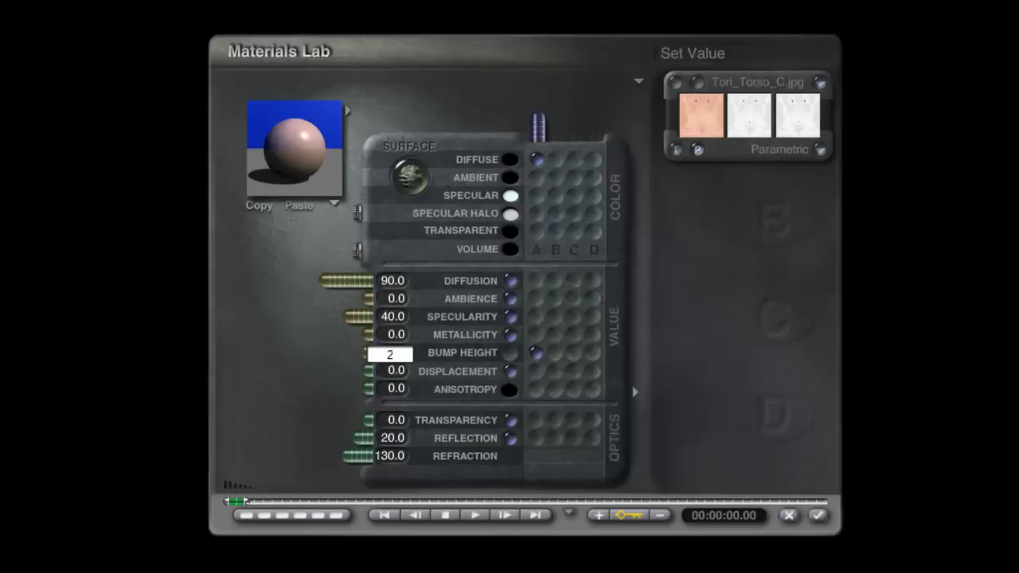
pyautogui.write('0')
pyautogui.press('Return')
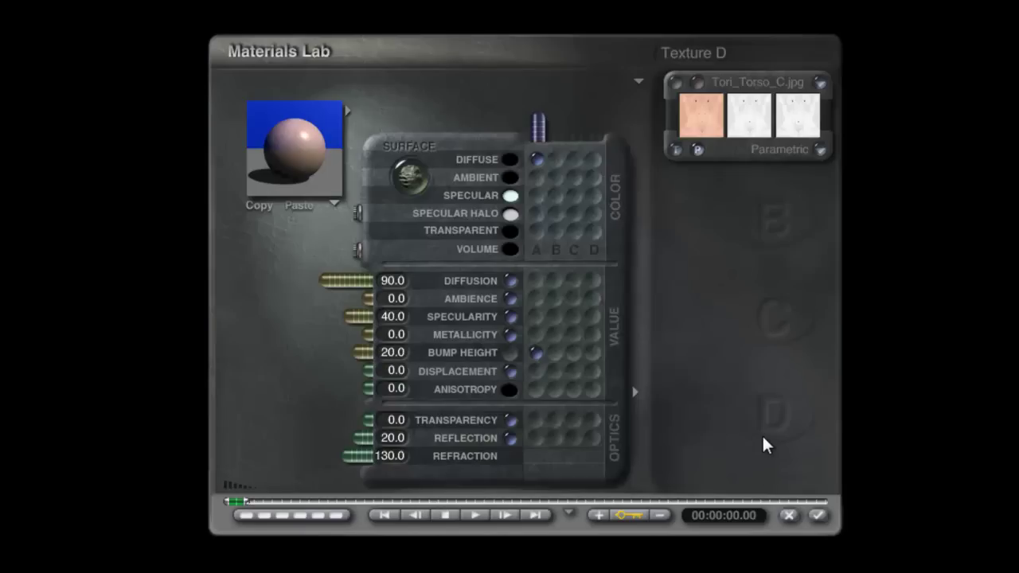
pyautogui.click(393, 389)
pyautogui.write('20')
pyautogui.press('Return')
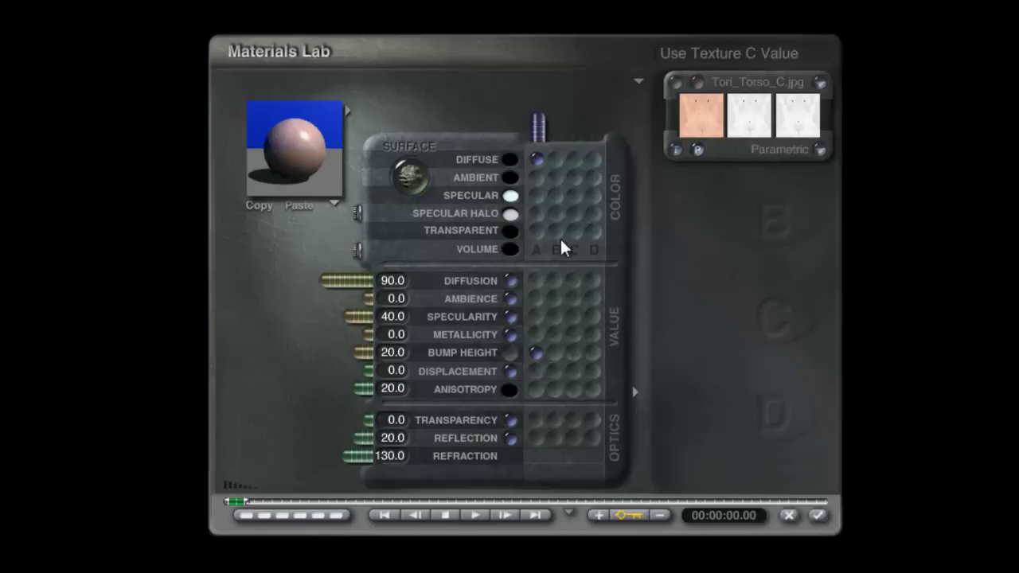
# - Set the material's specular halo colour to white by giving it an HLS lightness of 255
pyautogui.click(510, 214)
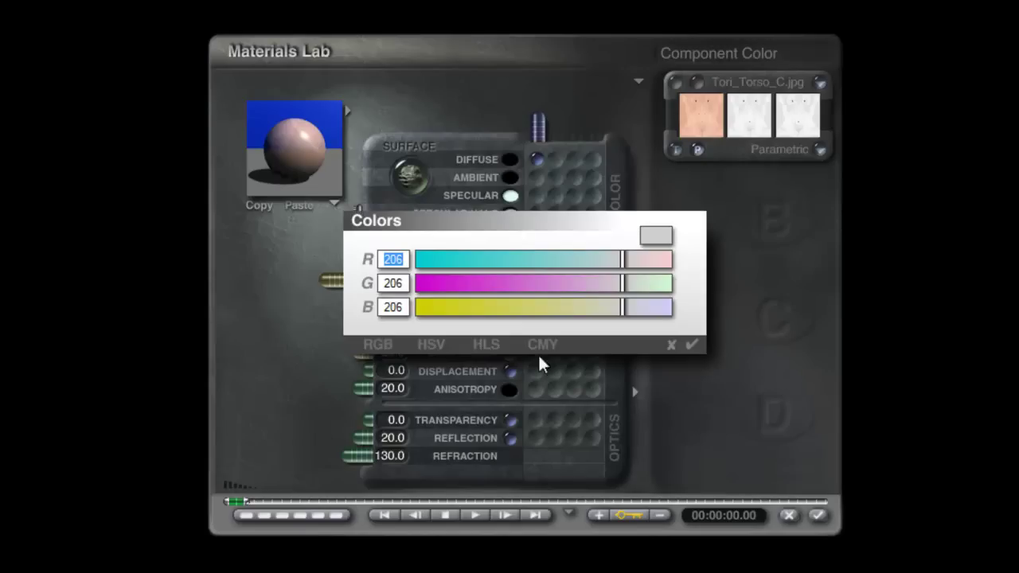
pyautogui.click(486, 345)
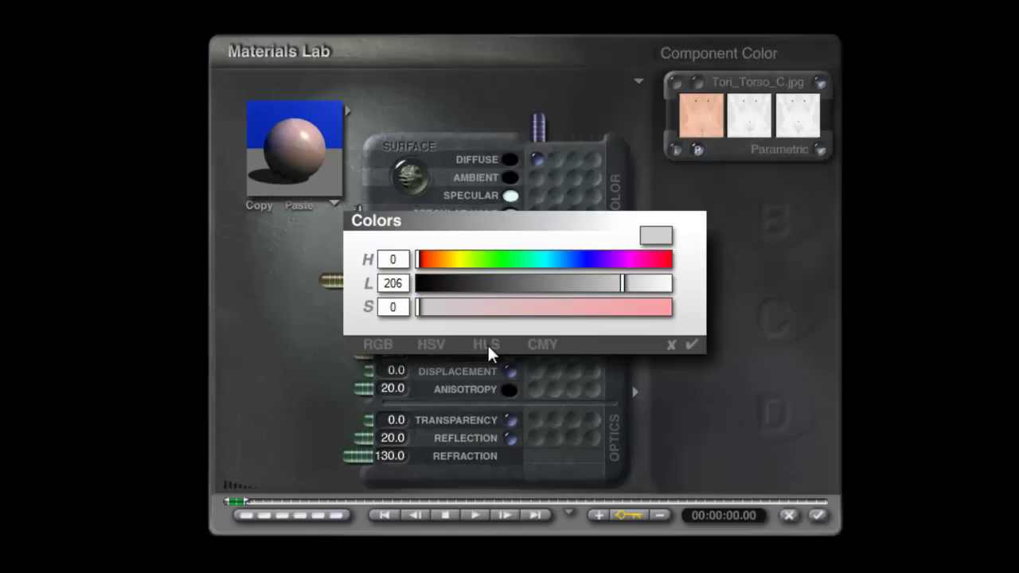
pyautogui.click(397, 283)
pyautogui.press('Delete')
pyautogui.press('BackSpace')
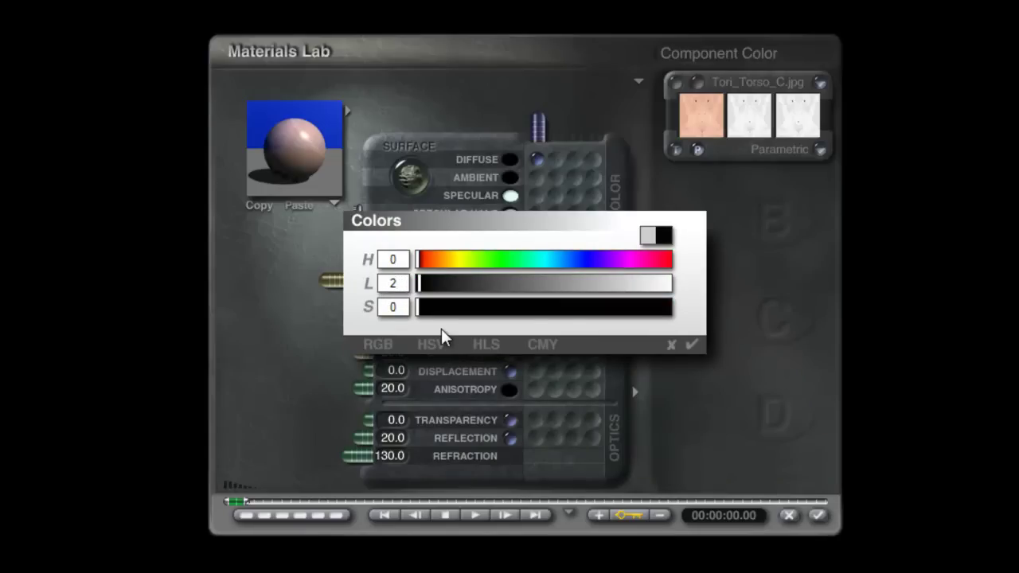
pyautogui.write('55')
pyautogui.press('Return')
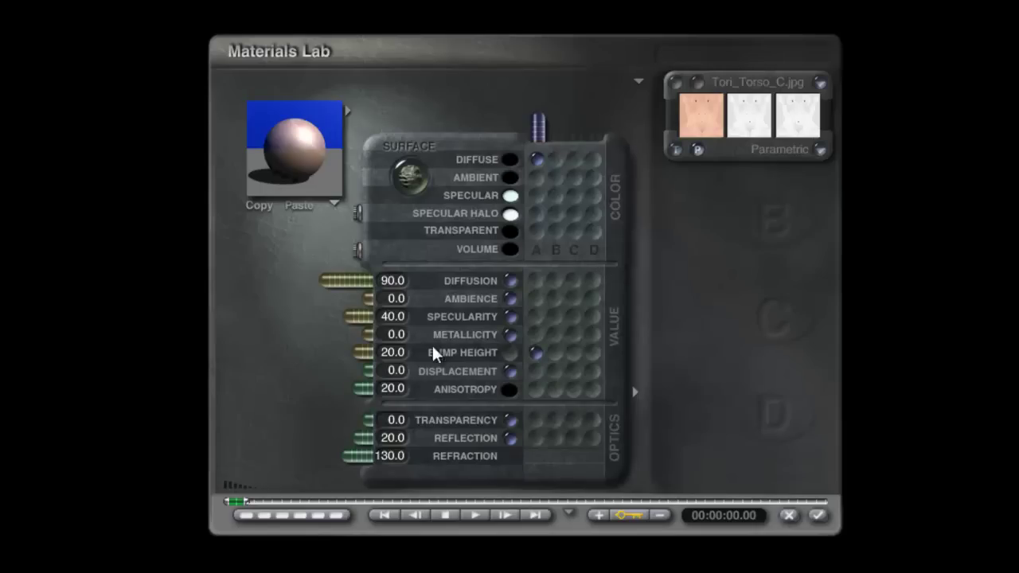
# - Replace the alpha image of Tori_Torso_C.jpg with a copy of the grey torso bump picture's alpha
pyautogui.click(696, 83)
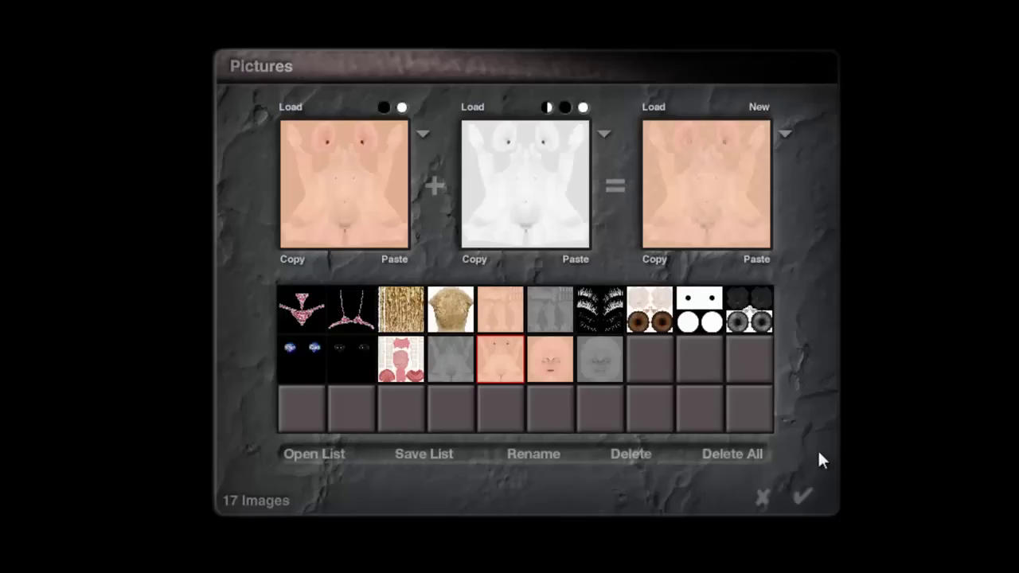
pyautogui.click(453, 367)
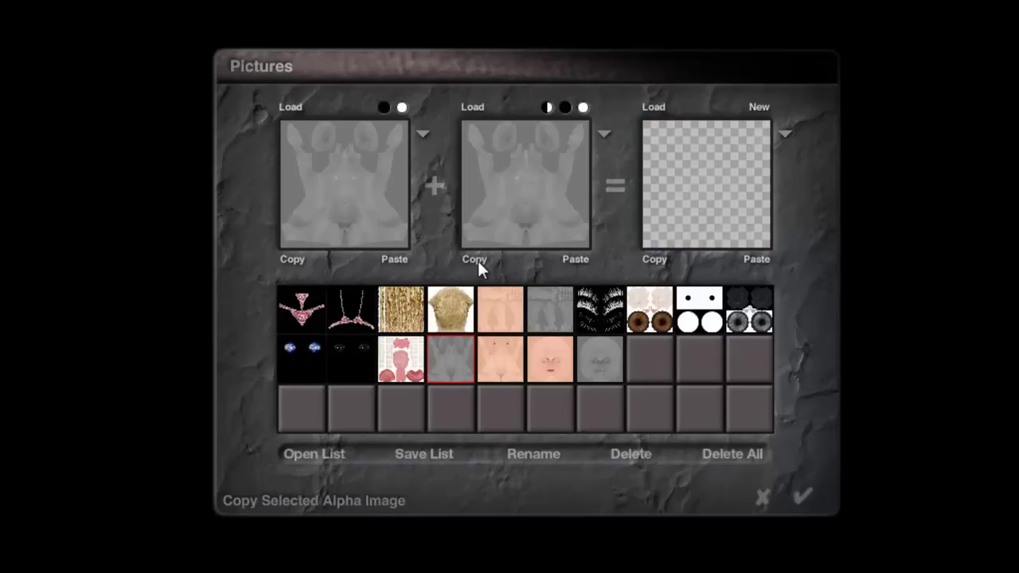
pyautogui.click(499, 367)
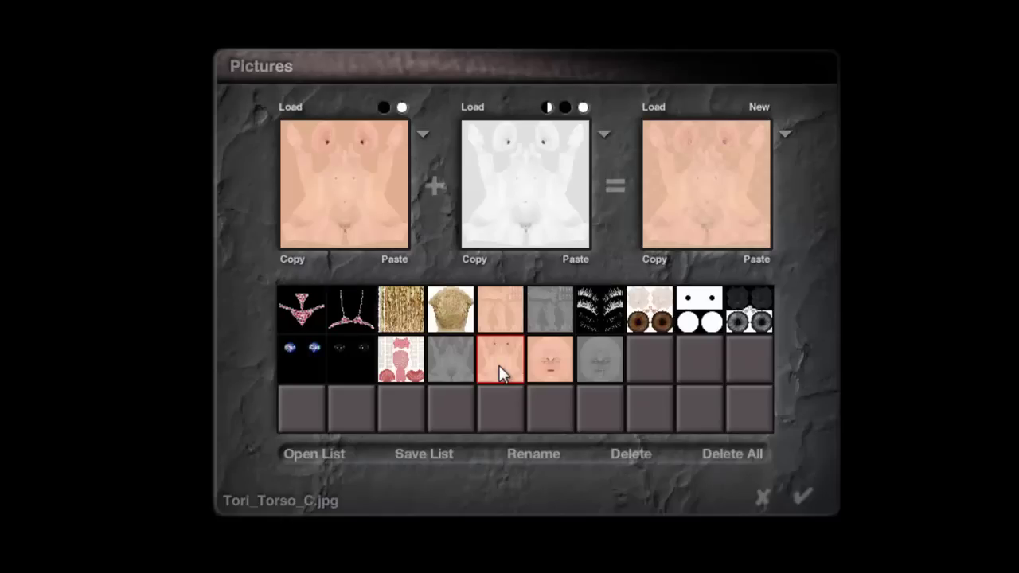
pyautogui.click(574, 259)
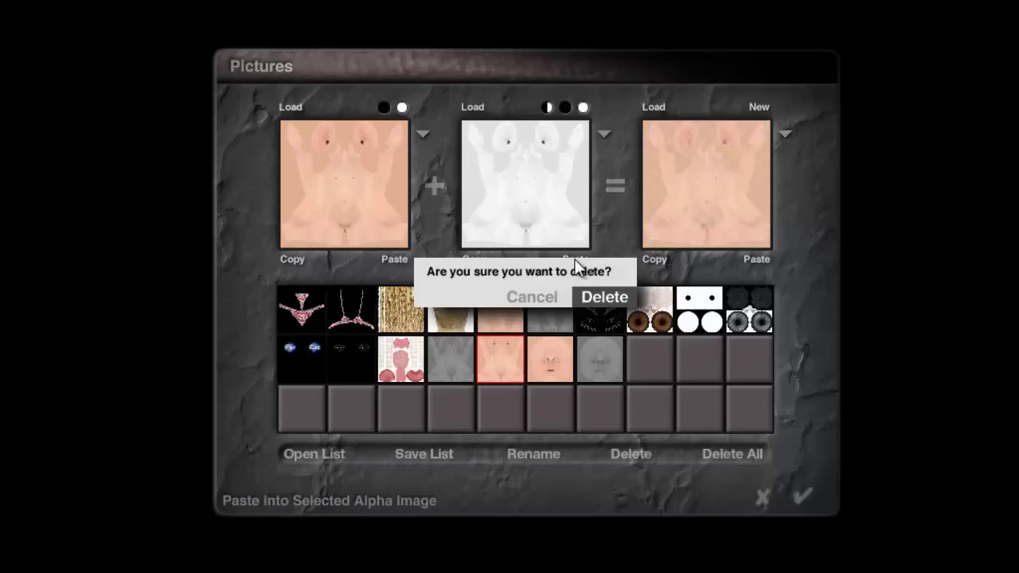
pyautogui.click(602, 296)
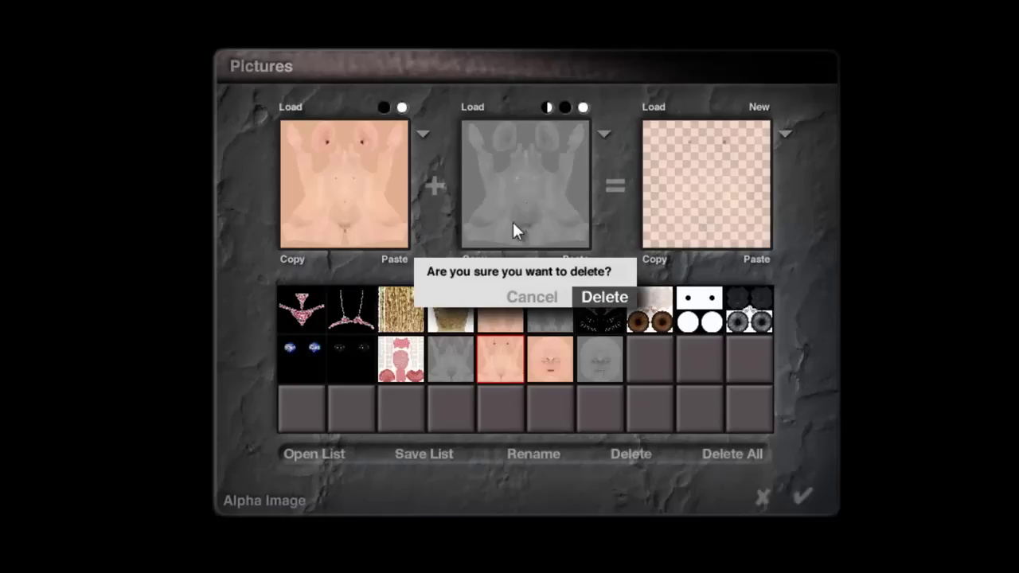
pyautogui.click(802, 498)
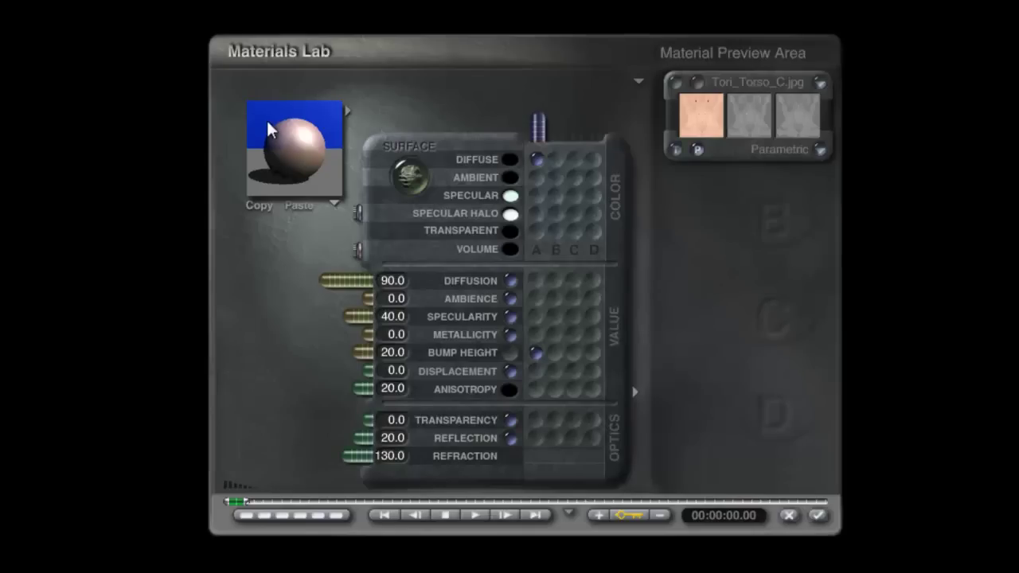
# - Add textures B and C to the bump height and load the 50/50 texture into slot C
pyautogui.click(296, 148)
pyautogui.click(300, 152)
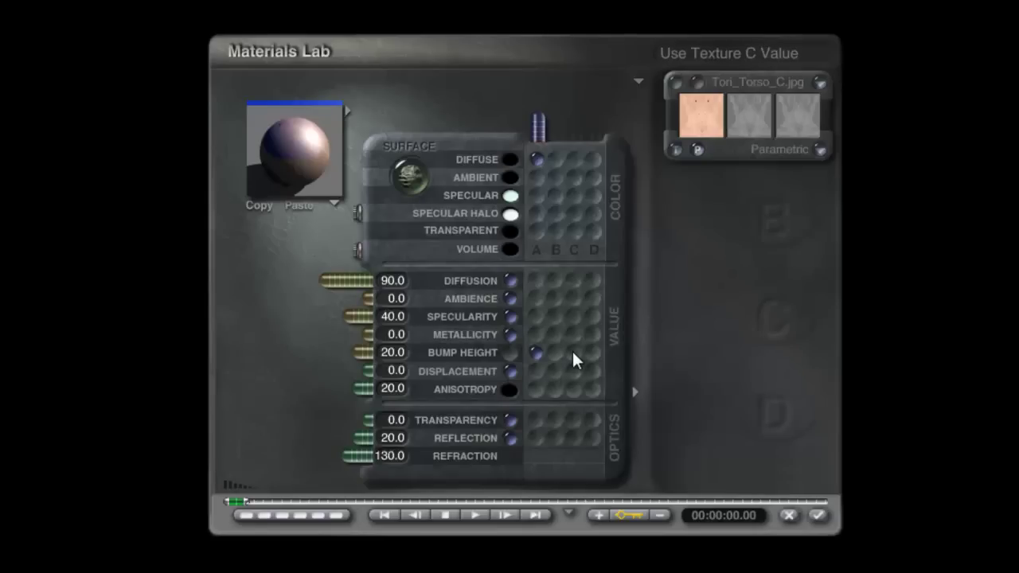
pyautogui.click(572, 351)
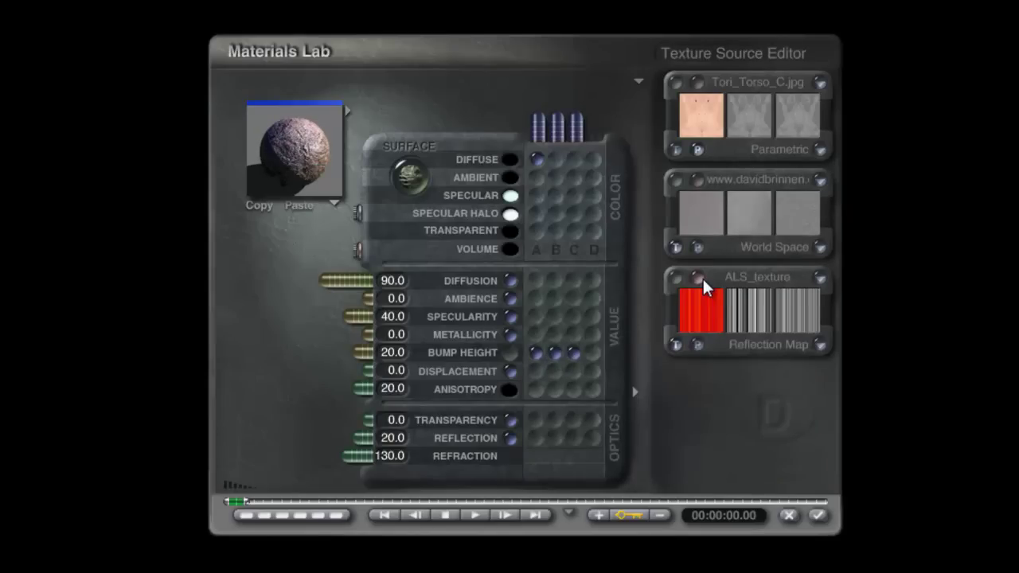
pyautogui.click(745, 276)
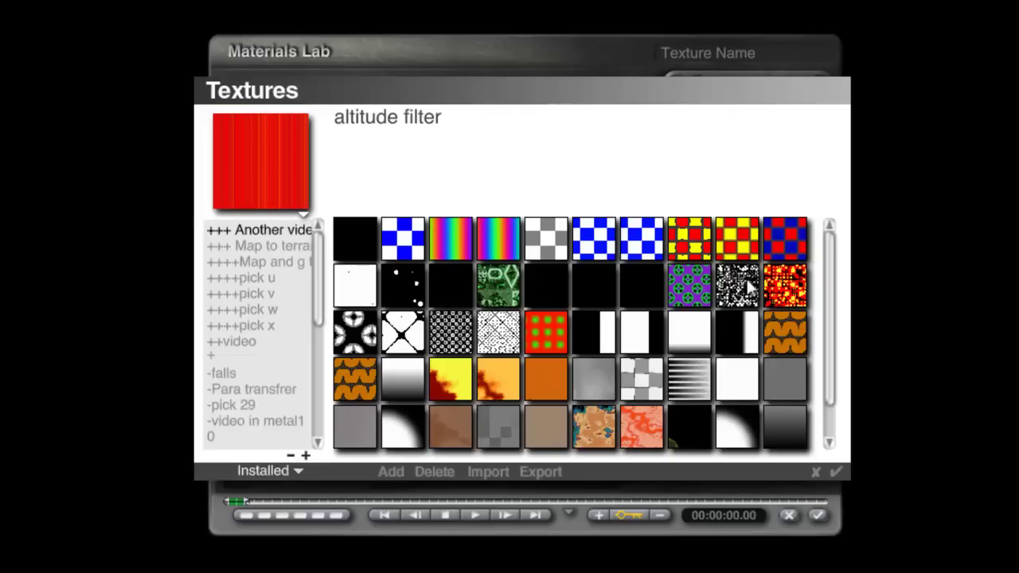
pyautogui.click(785, 380)
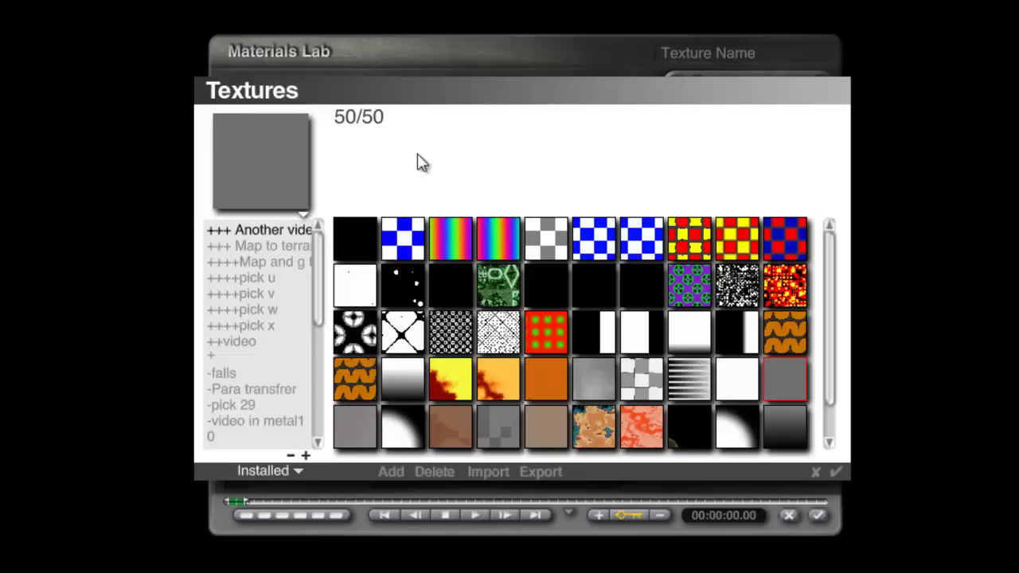
pyautogui.click(838, 472)
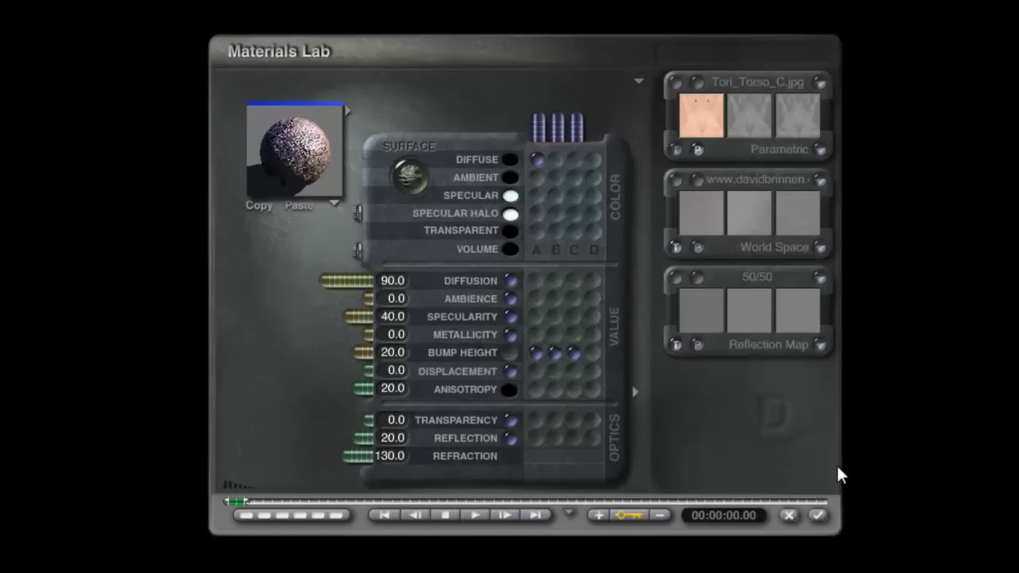
# - Examine the filter, noise and phase settings of component 1 in texture C's Deep Texture Editor
pyautogui.click(689, 288)
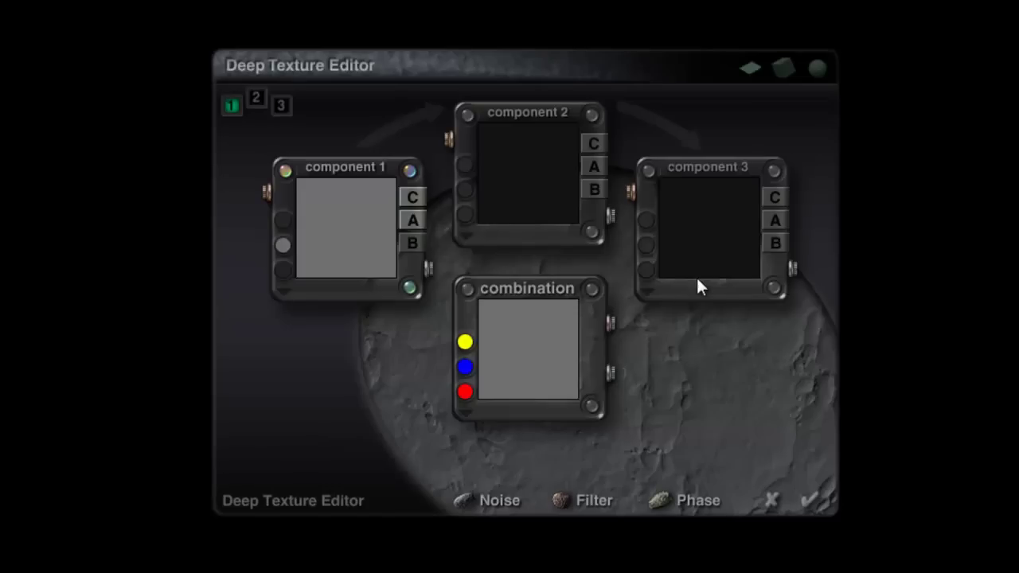
pyautogui.click(409, 171)
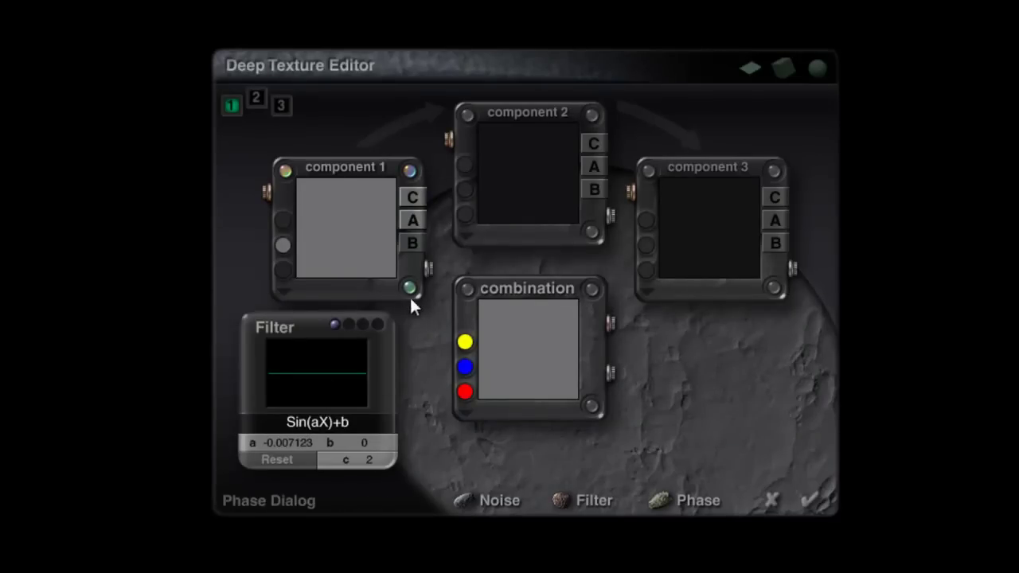
pyautogui.click(283, 169)
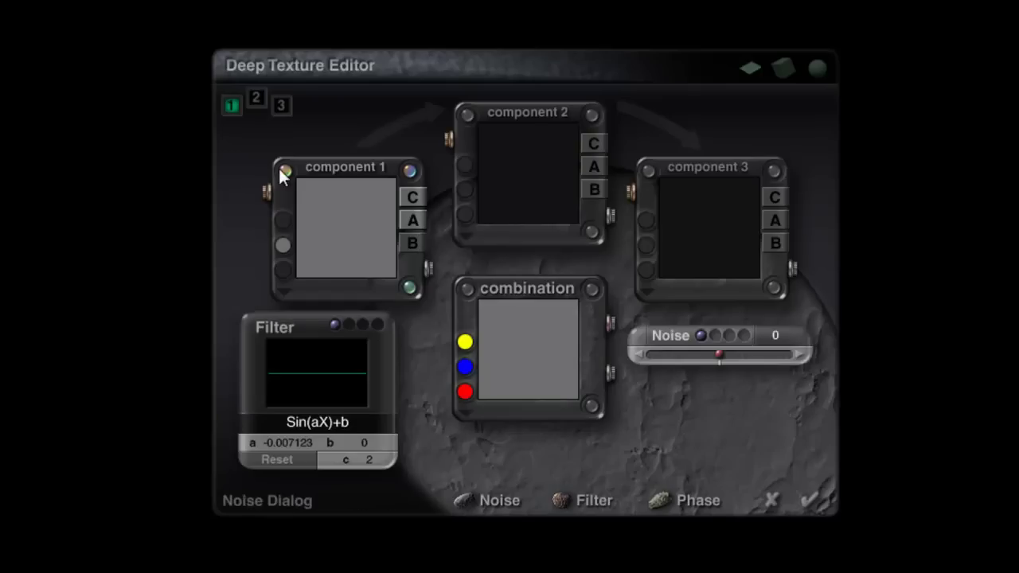
pyautogui.click(408, 286)
pyautogui.click(636, 337)
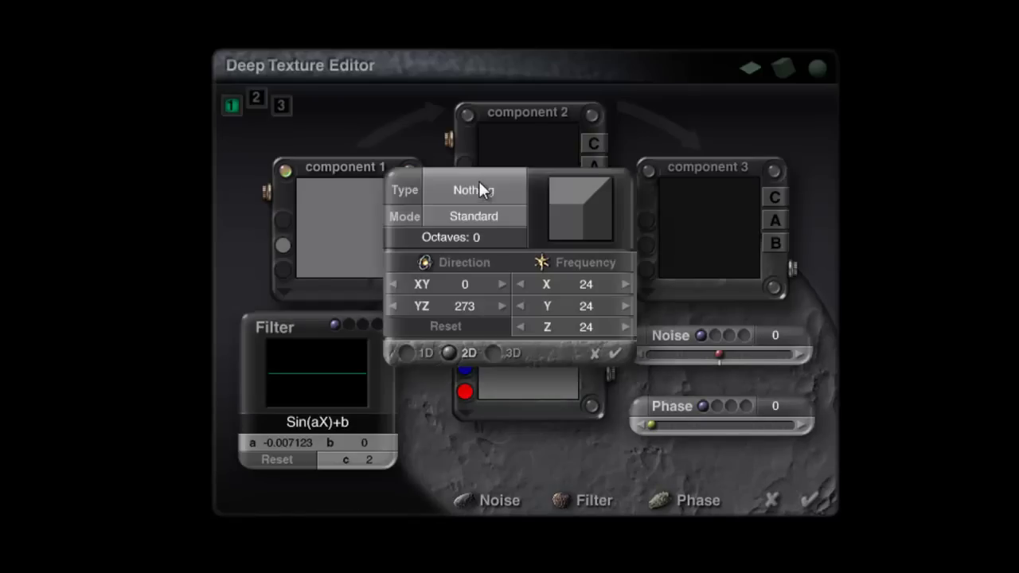
pyautogui.click(640, 415)
pyautogui.click(615, 353)
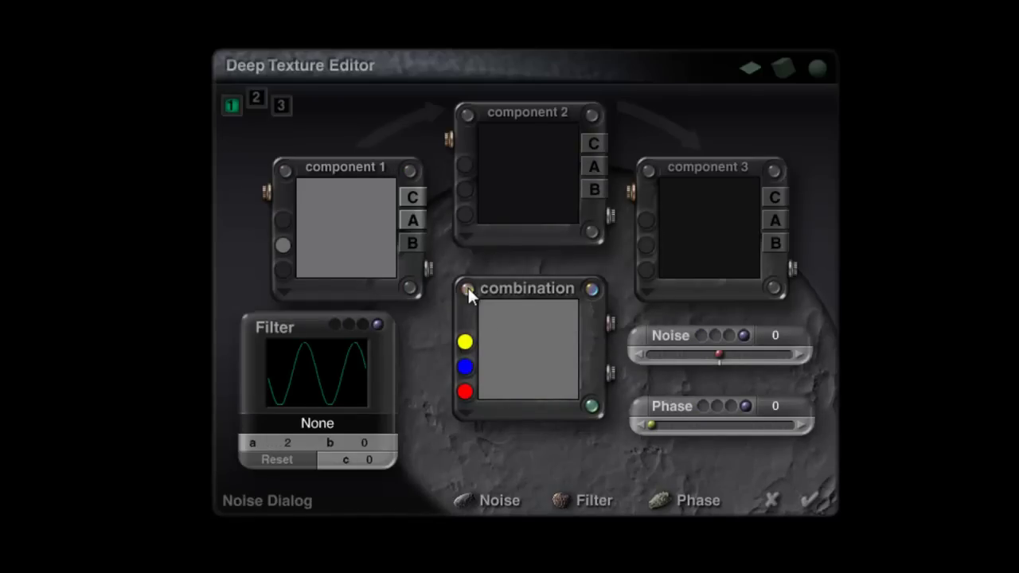
# - Adjust the a value of component 1's Sin(aX)+b filter to about -0.0093 and turn off the component's colour output
pyautogui.click(408, 171)
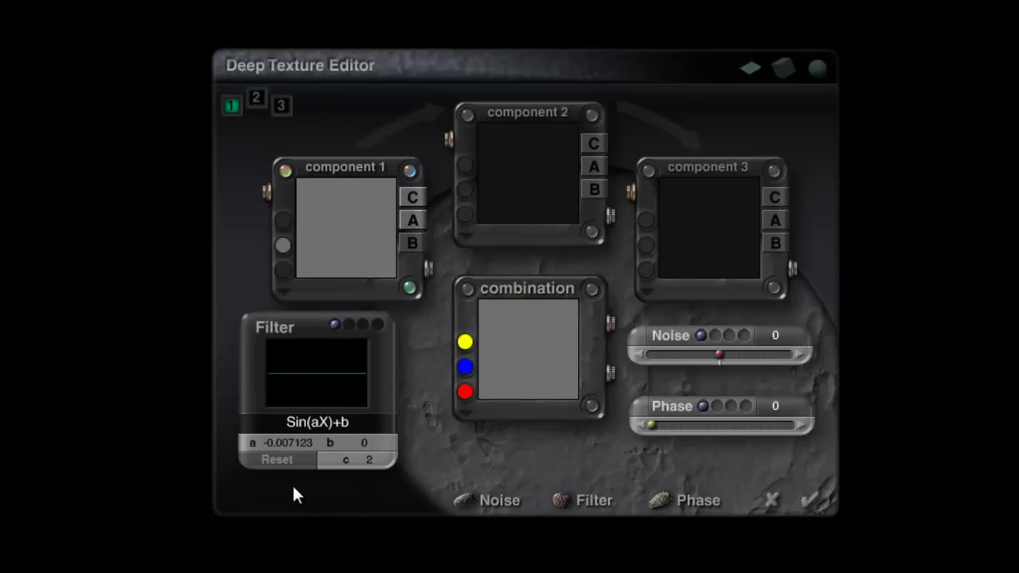
pyautogui.click(312, 428)
pyautogui.click(342, 433)
pyautogui.click(319, 425)
pyautogui.click(355, 494)
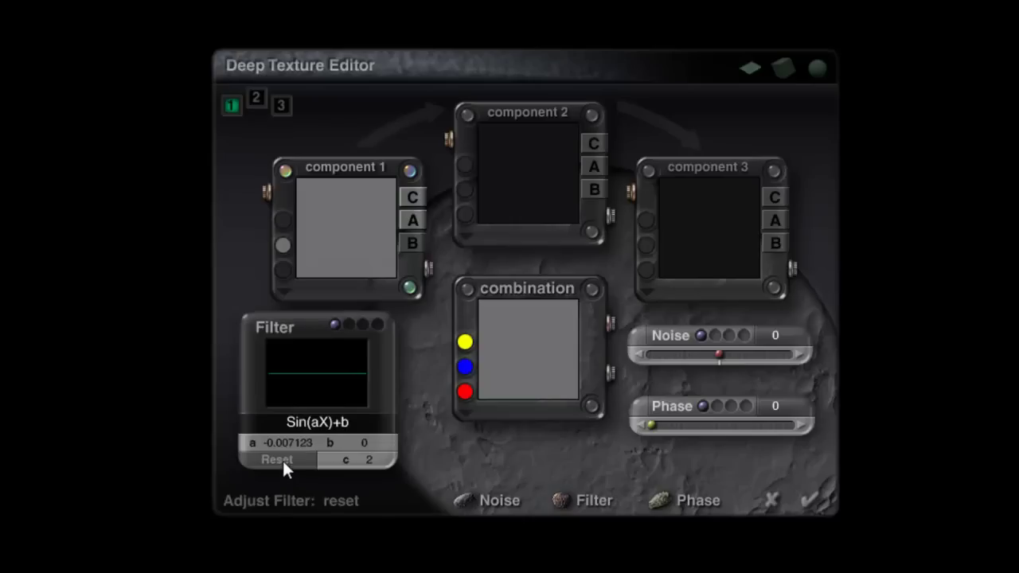
pyautogui.click(285, 460)
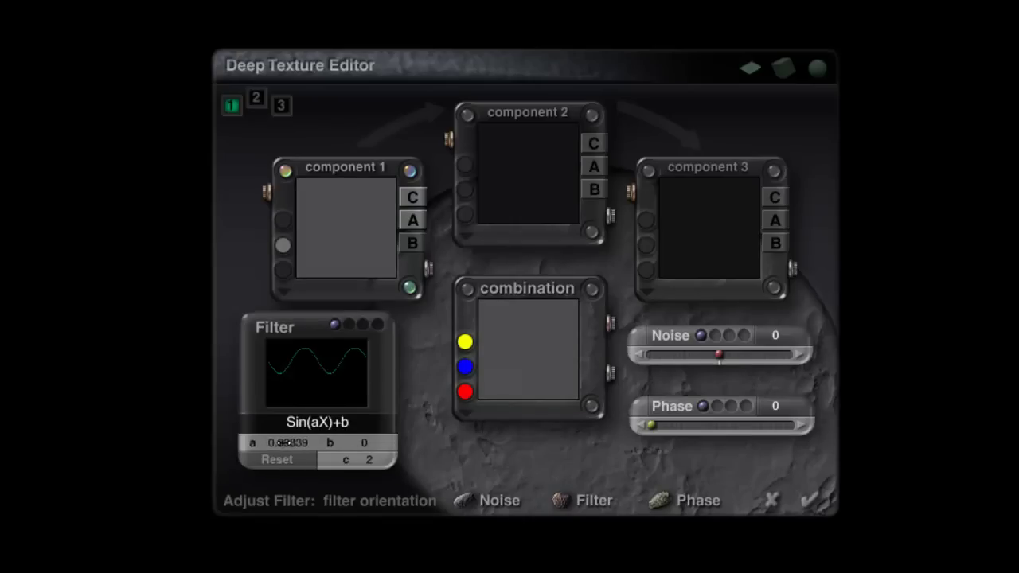
pyautogui.moveTo(281, 443); pyautogui.dragTo(285, 443)
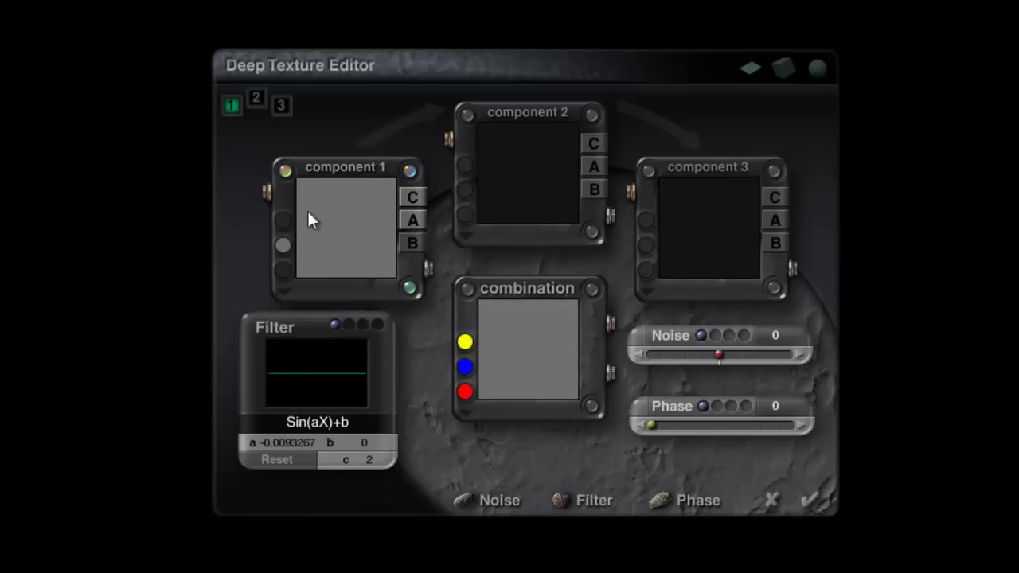
pyautogui.click(406, 223)
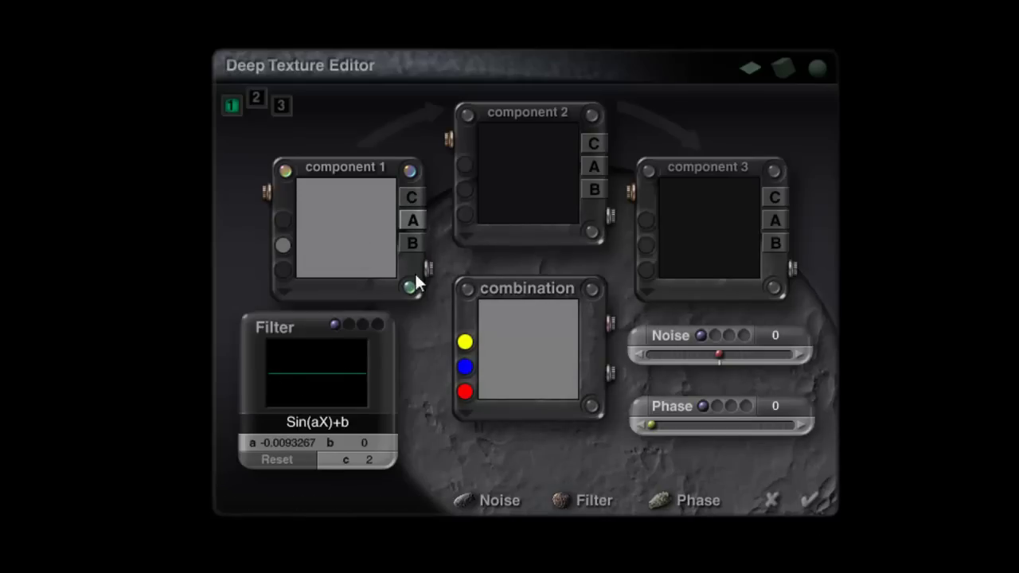
pyautogui.click(809, 500)
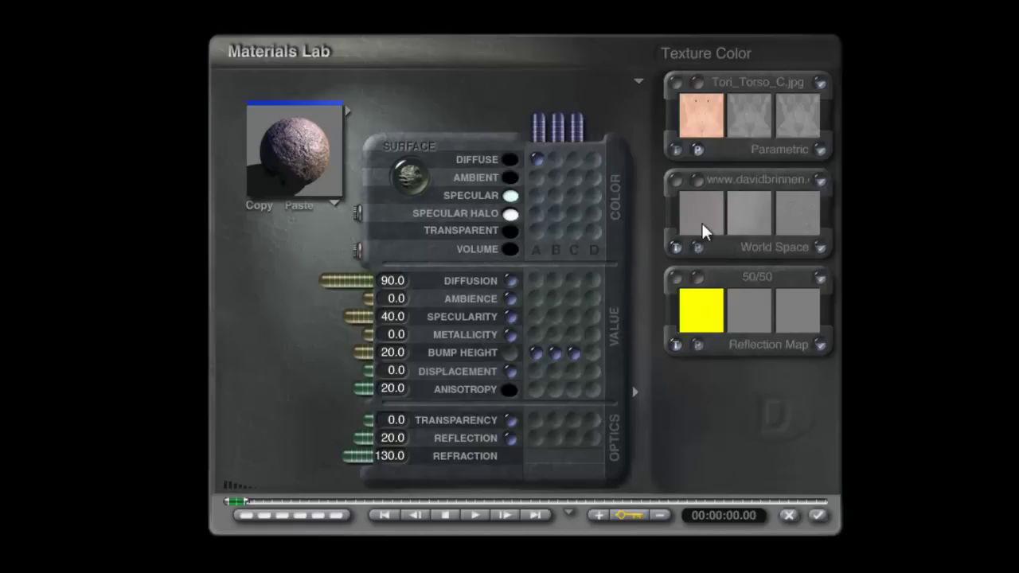
# - Replace texture B with the basic spots preset from the Basic category of the installed texture library
pyautogui.click(704, 180)
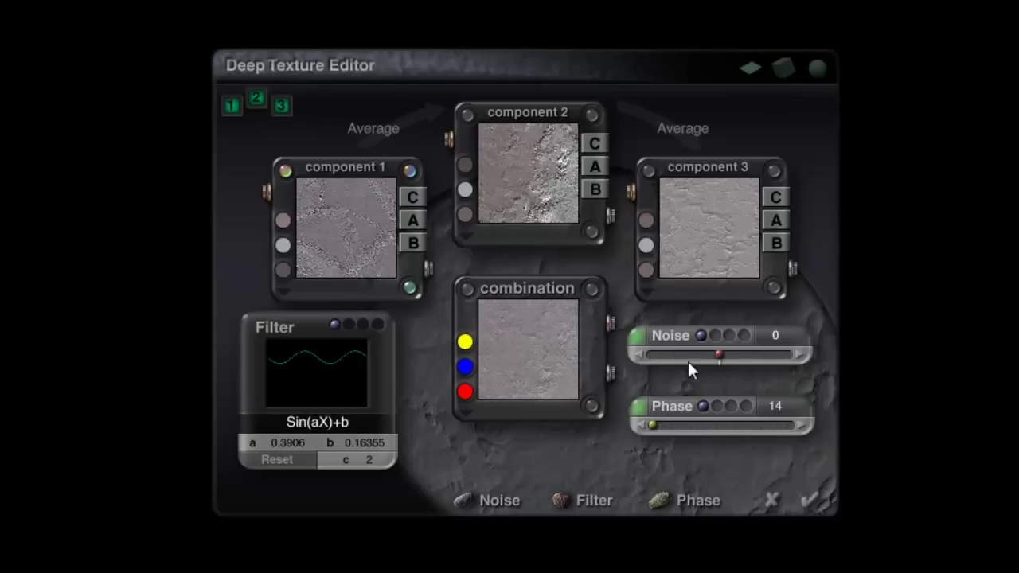
pyautogui.click(611, 318)
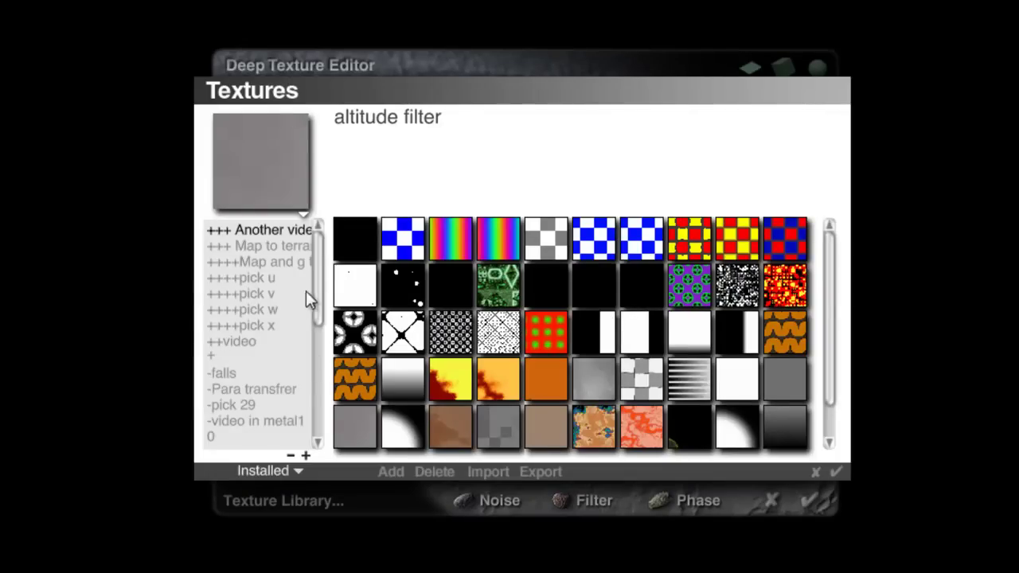
pyautogui.scroll(-5, 309, 293)
pyautogui.click(223, 326)
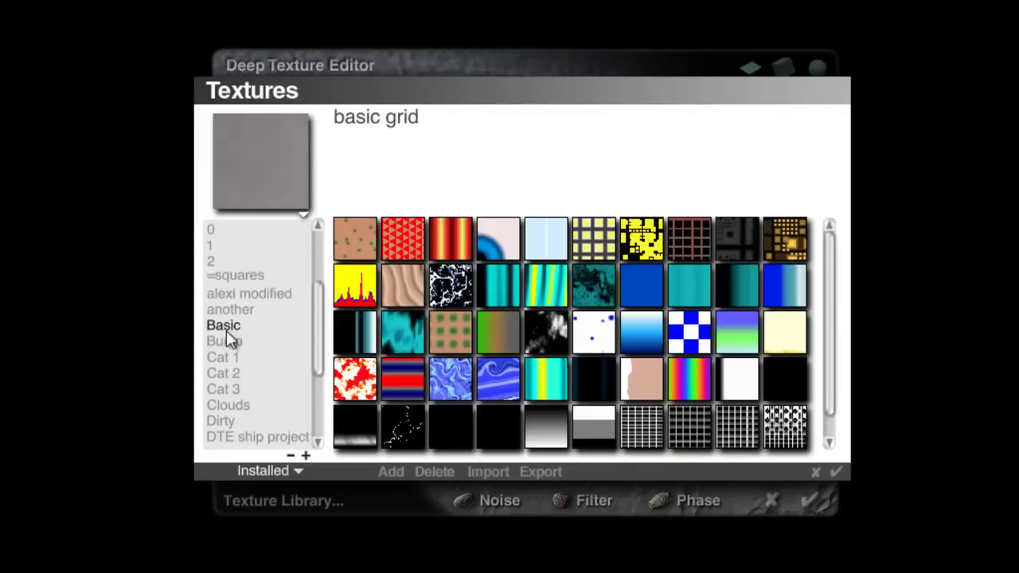
pyautogui.click(837, 471)
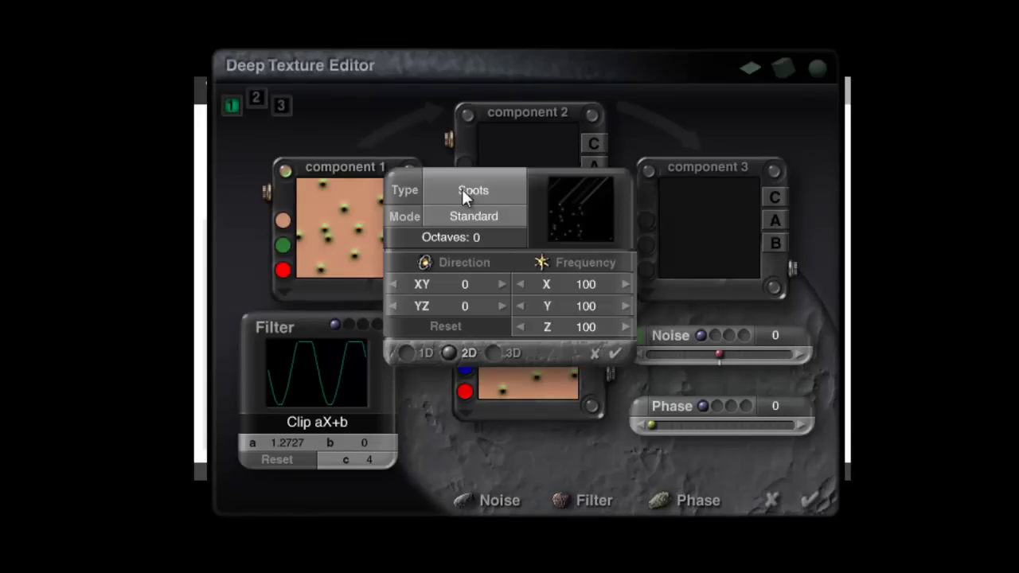
# - Try the RND Discrete, Linear Sine and Weird Gradient noise types for component 1 and settle on Gradient
pyautogui.click(464, 190)
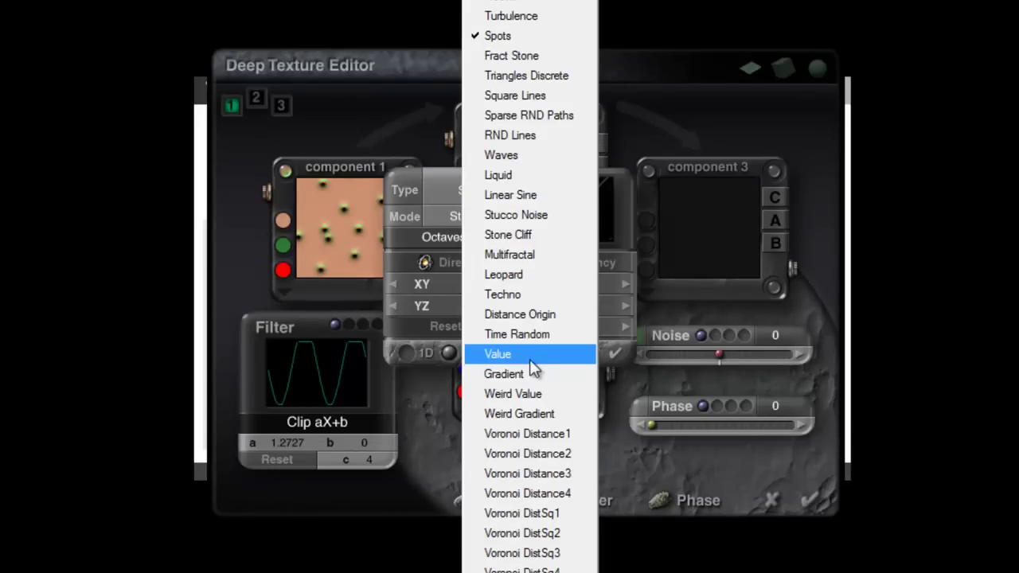
pyautogui.click(517, 4)
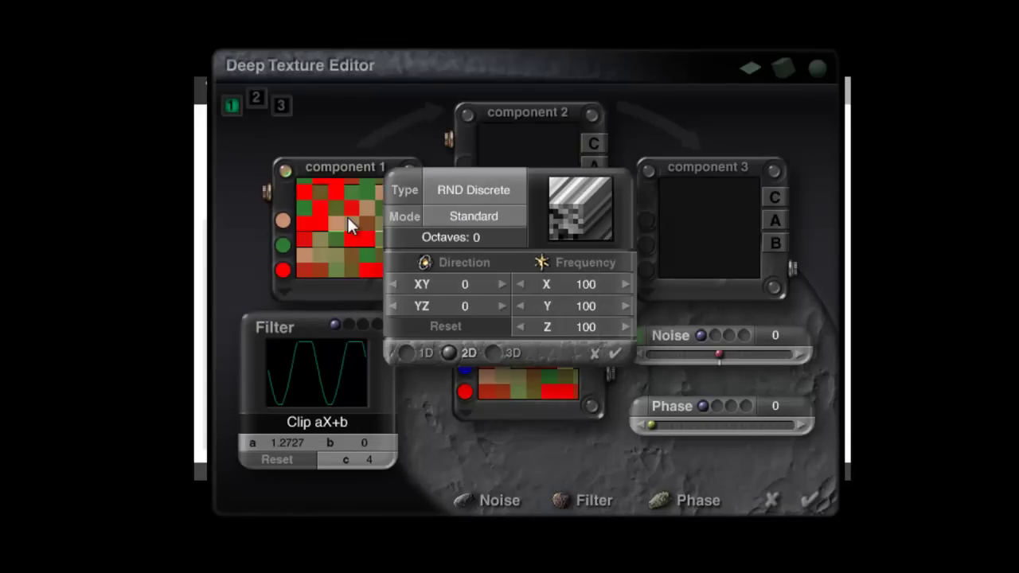
pyautogui.click(480, 195)
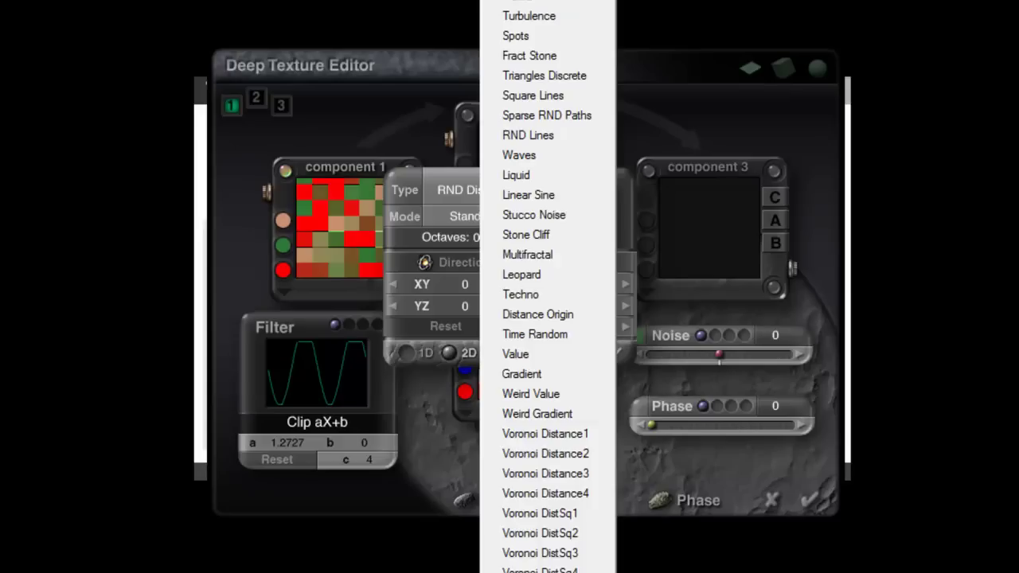
pyautogui.click(540, 374)
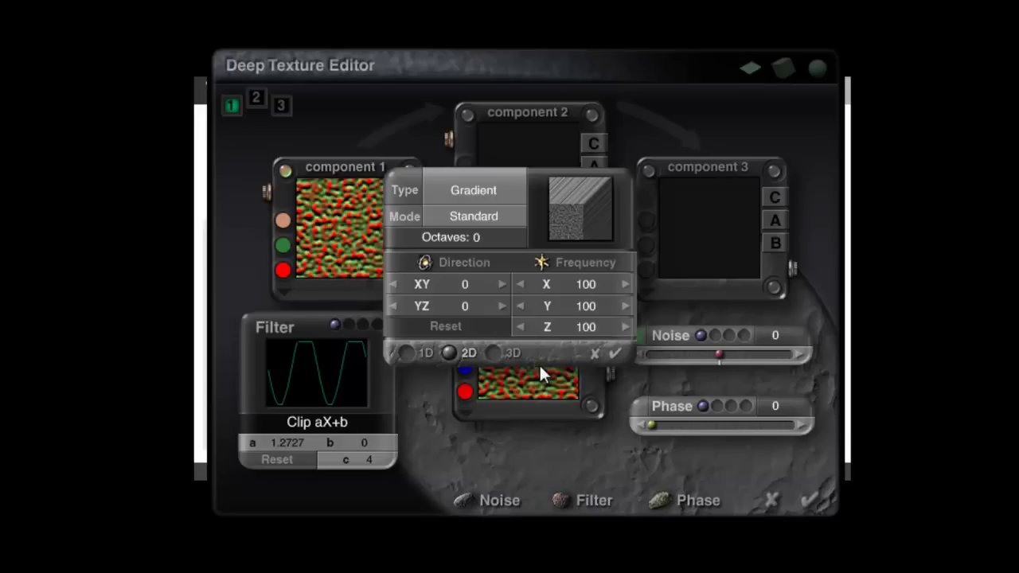
pyautogui.click(431, 192)
pyautogui.click(500, 194)
pyautogui.click(450, 195)
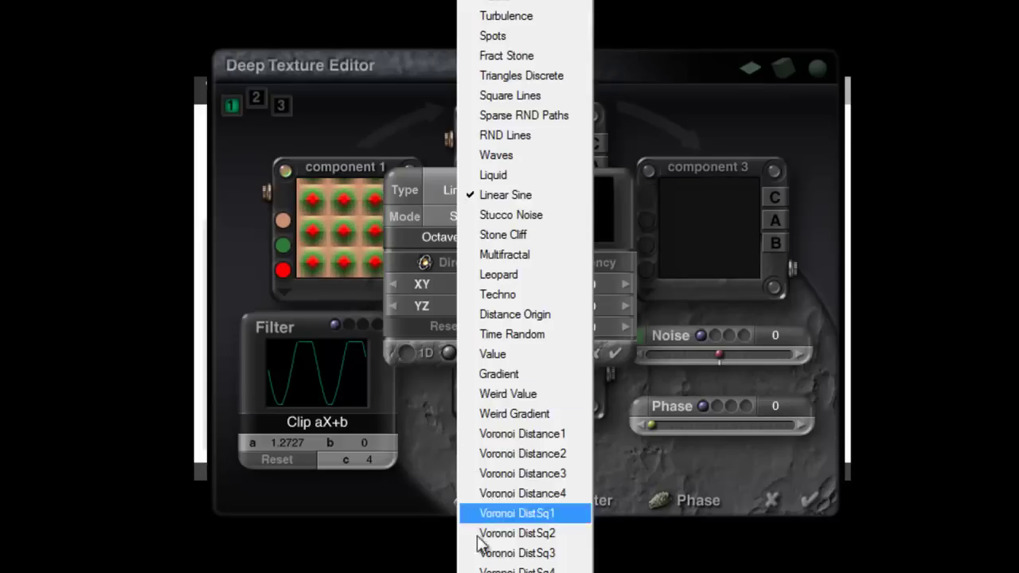
pyautogui.click(500, 419)
pyautogui.click(445, 190)
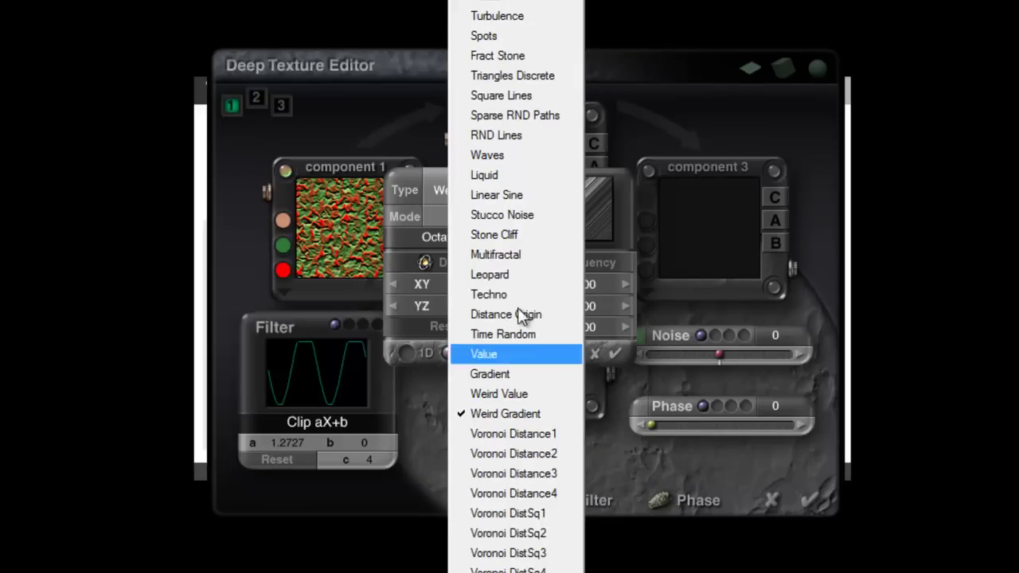
pyautogui.click(517, 372)
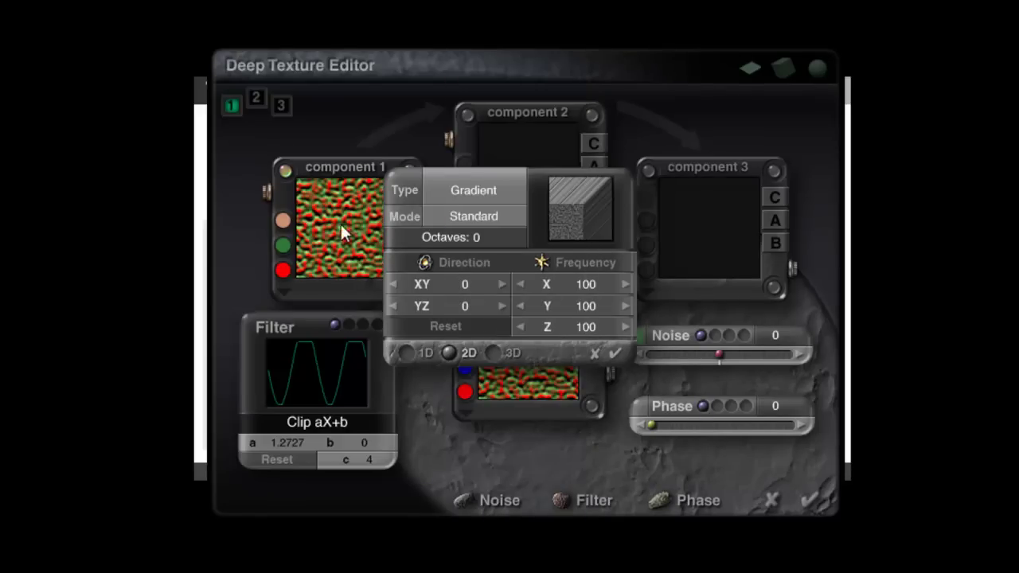
# - Make component 1's noise 3D and raise its X, Y and Z frequency to about 3080
pyautogui.moveTo(537, 191); pyautogui.dragTo(667, 151)
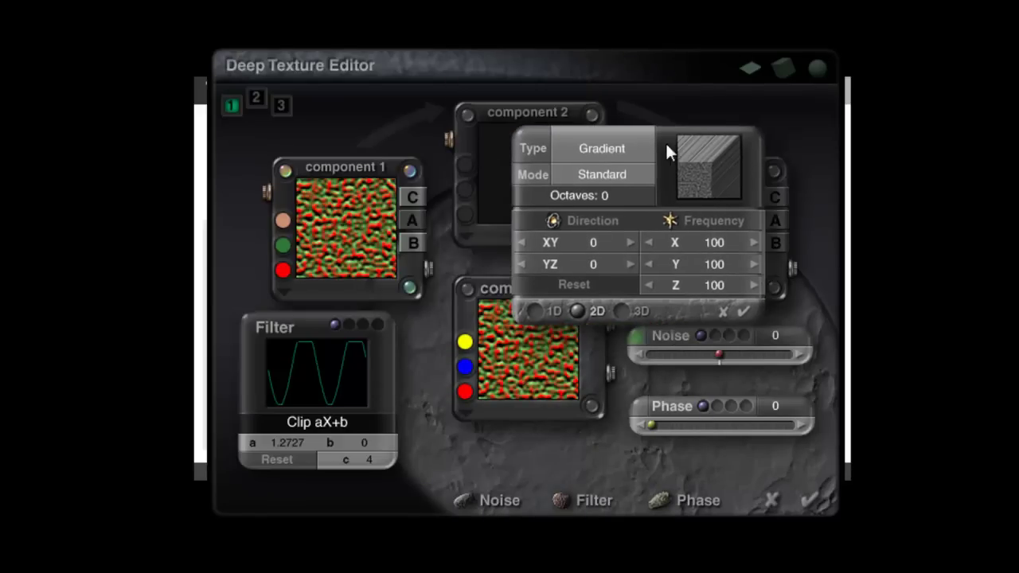
pyautogui.click(622, 311)
pyautogui.moveTo(670, 221); pyautogui.dragTo(714, 221)
pyautogui.click(743, 311)
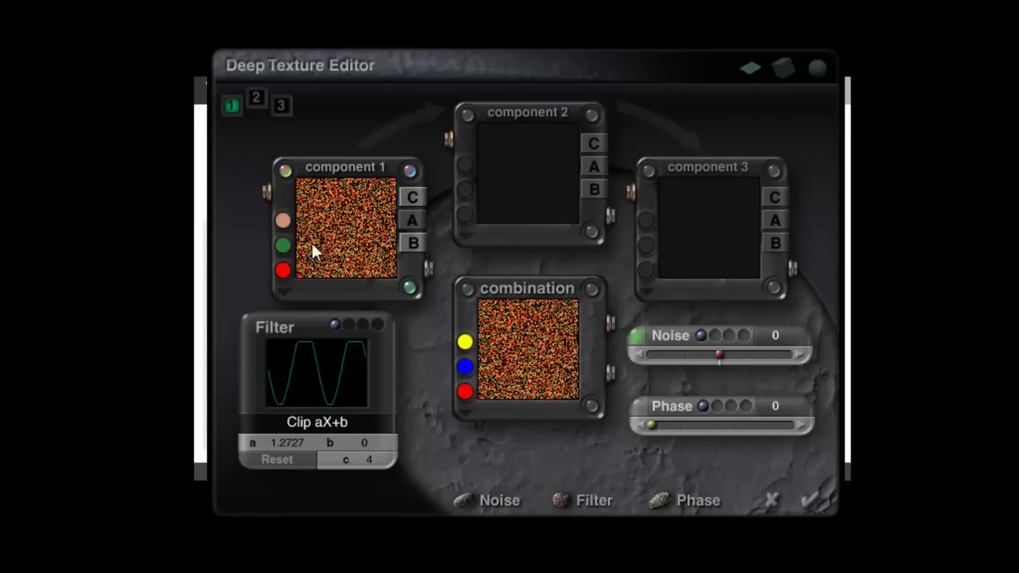
# - Limit component 1 of texture B to bump output, set its filter to None and accept the texture
pyautogui.click(412, 240)
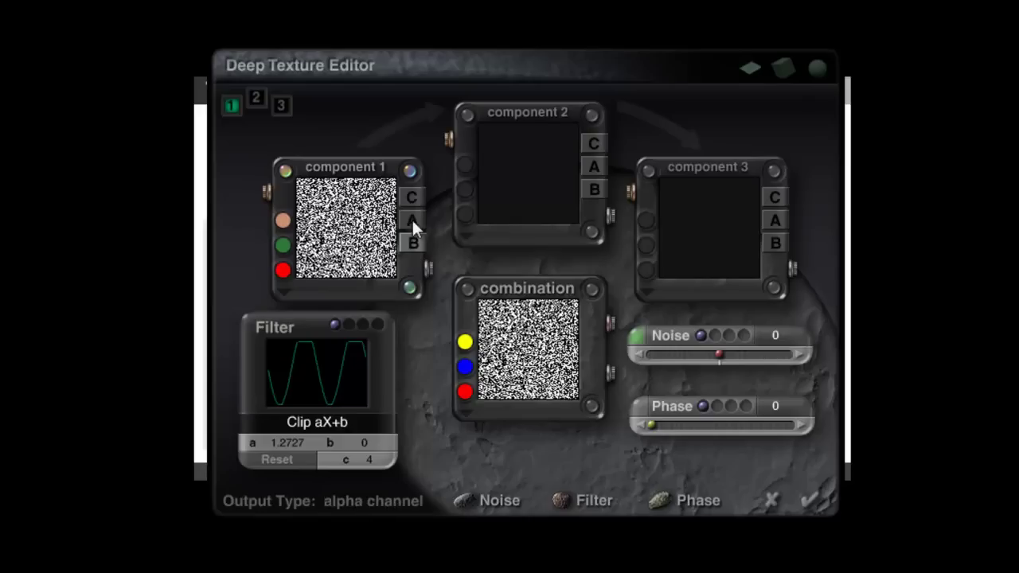
pyautogui.click(292, 420)
pyautogui.click(333, 430)
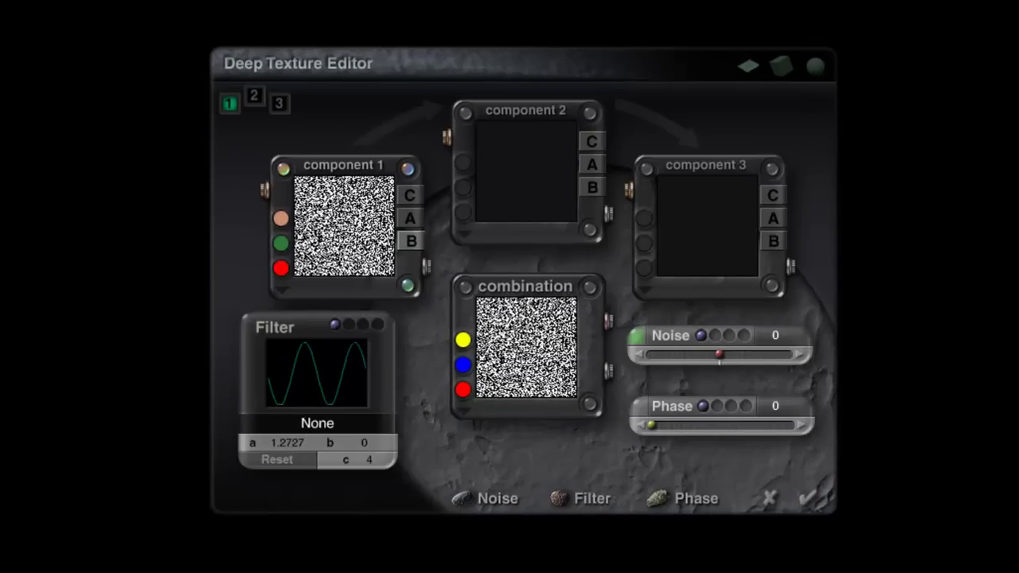
pyautogui.click(590, 286)
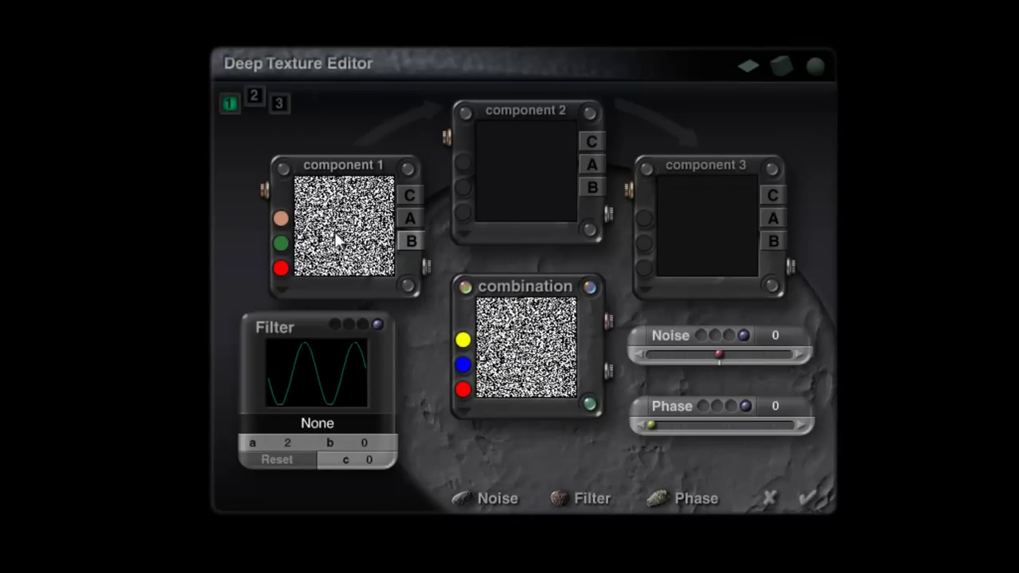
pyautogui.click(806, 499)
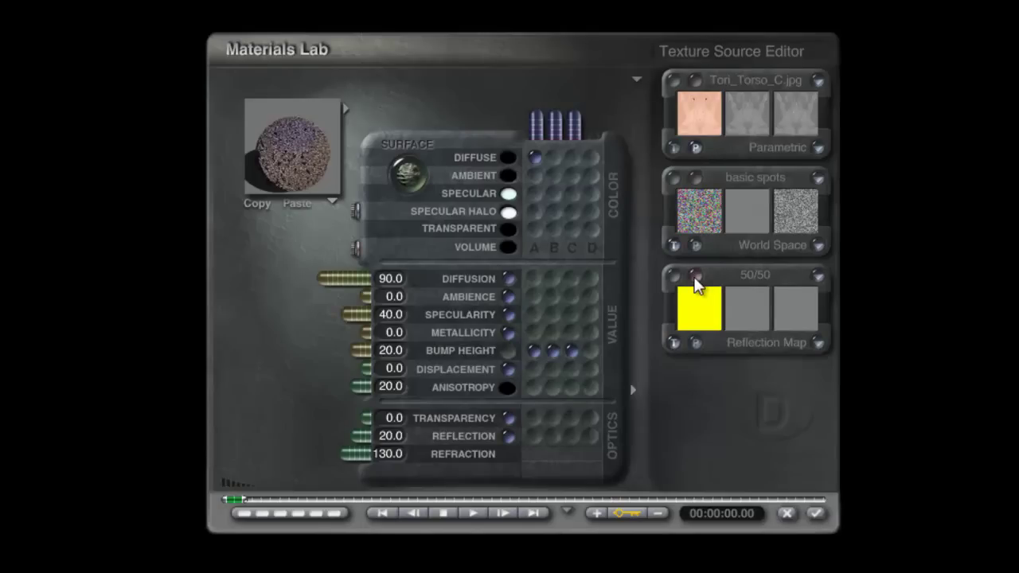
# - Raise the b value of component 1's filter in the 50/50 texture until its alpha is fully white
pyautogui.click(695, 279)
pyautogui.click(390, 180)
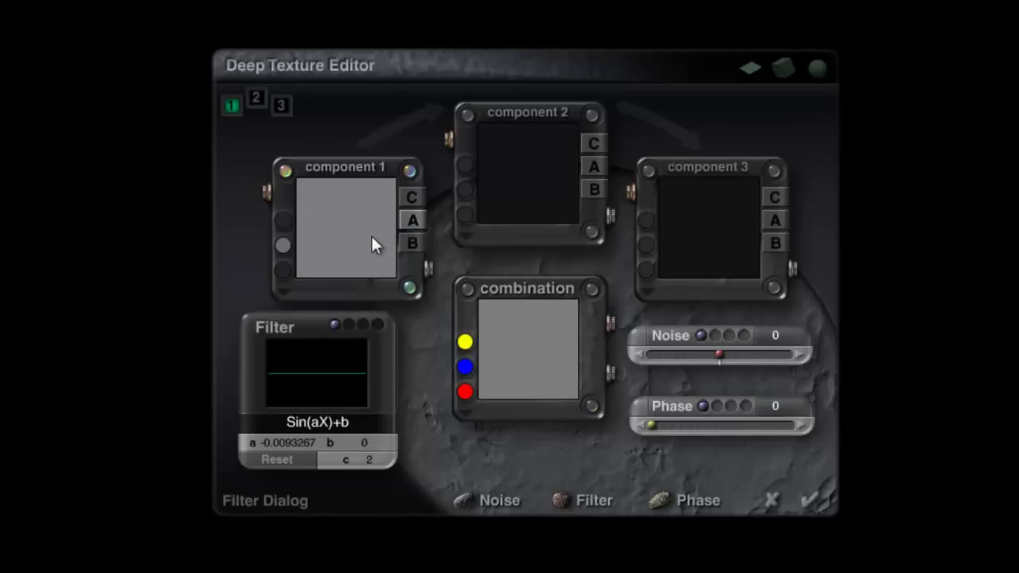
pyautogui.moveTo(340, 444); pyautogui.dragTo(350, 444)
pyautogui.click(809, 500)
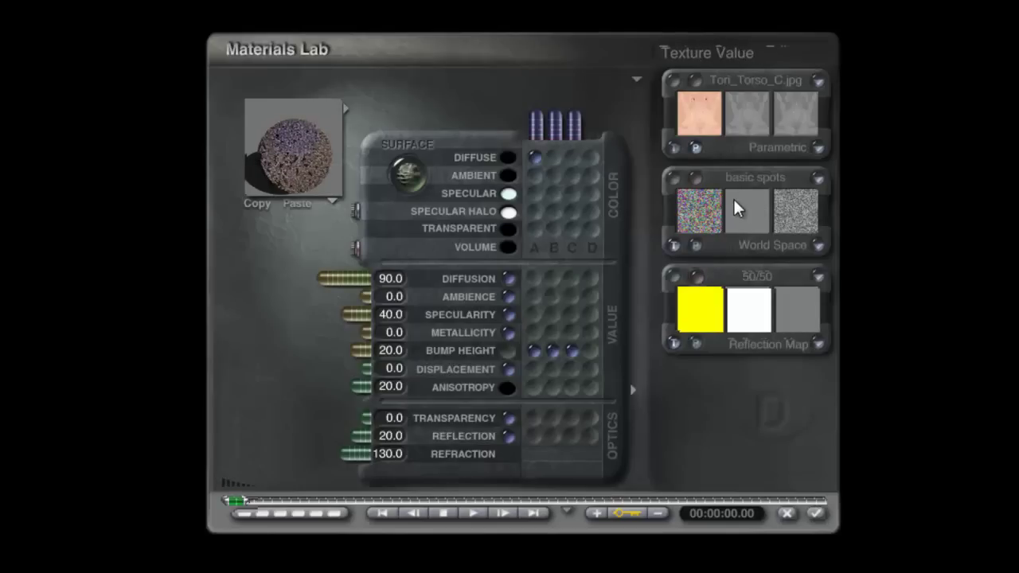
# - Lower the b value of the 50/50 texture's component 1 filter until its alpha is fully black
pyautogui.click(695, 275)
pyautogui.moveTo(361, 434)
pyautogui.mouseDown()
pyautogui.moveTo(344, 443)
pyautogui.moveTo(355, 442)
pyautogui.mouseUp()
pyautogui.click(805, 502)
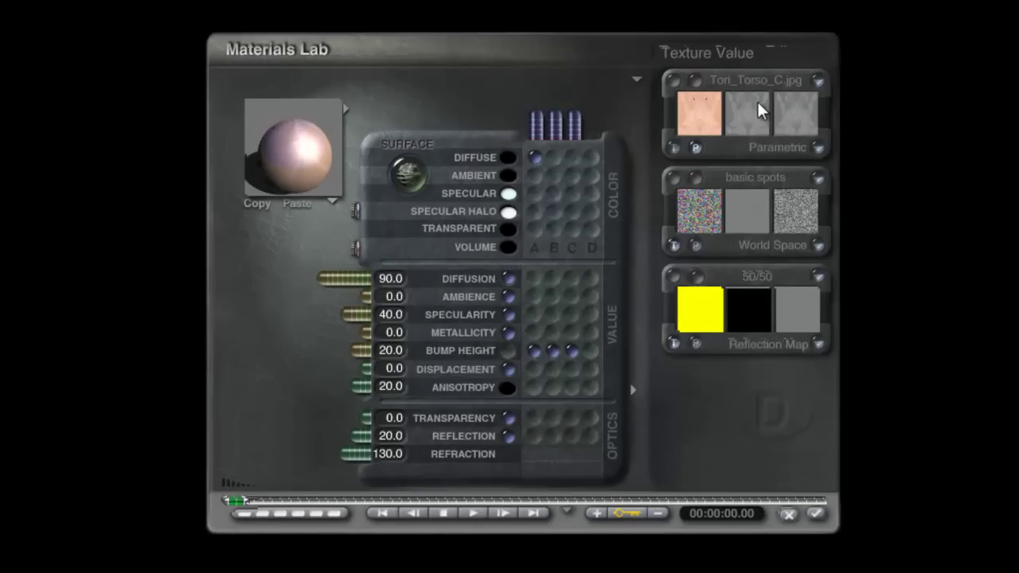
# - Fine-tune the b value of the 50/50 texture's component 1 filter to give a nearly black alpha
pyautogui.click(691, 283)
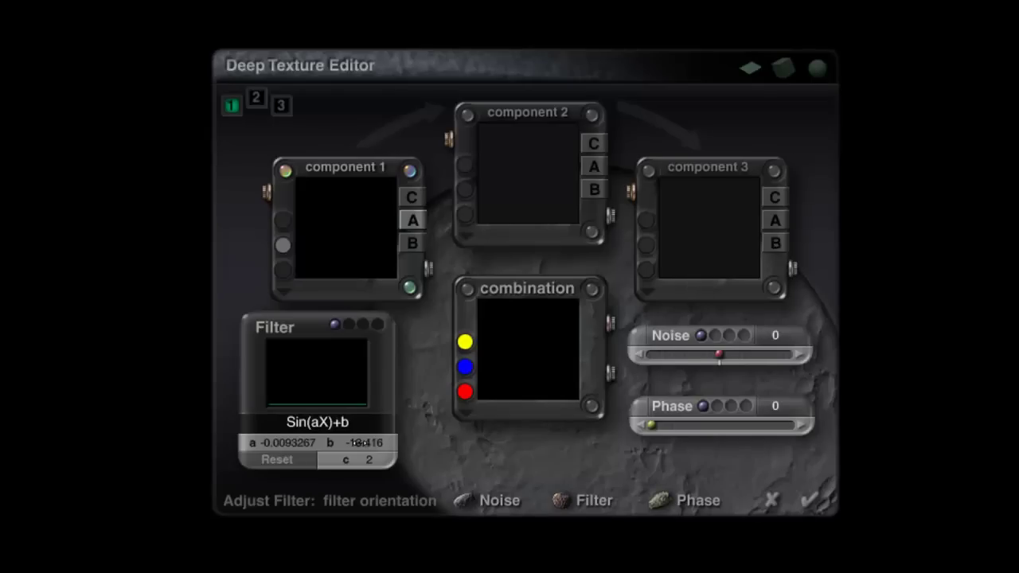
pyautogui.moveTo(372, 443); pyautogui.dragTo(351, 442)
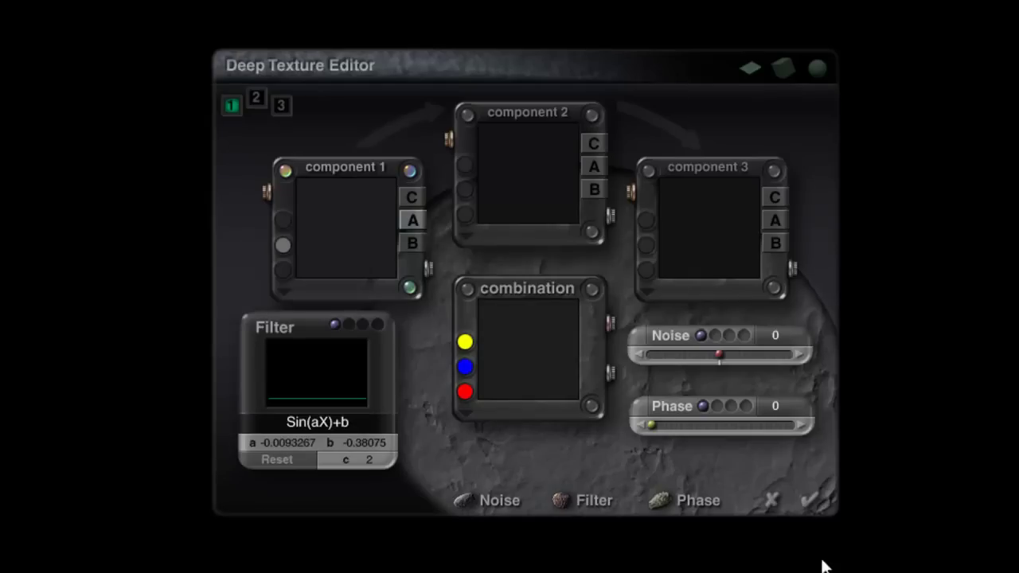
pyautogui.click(811, 501)
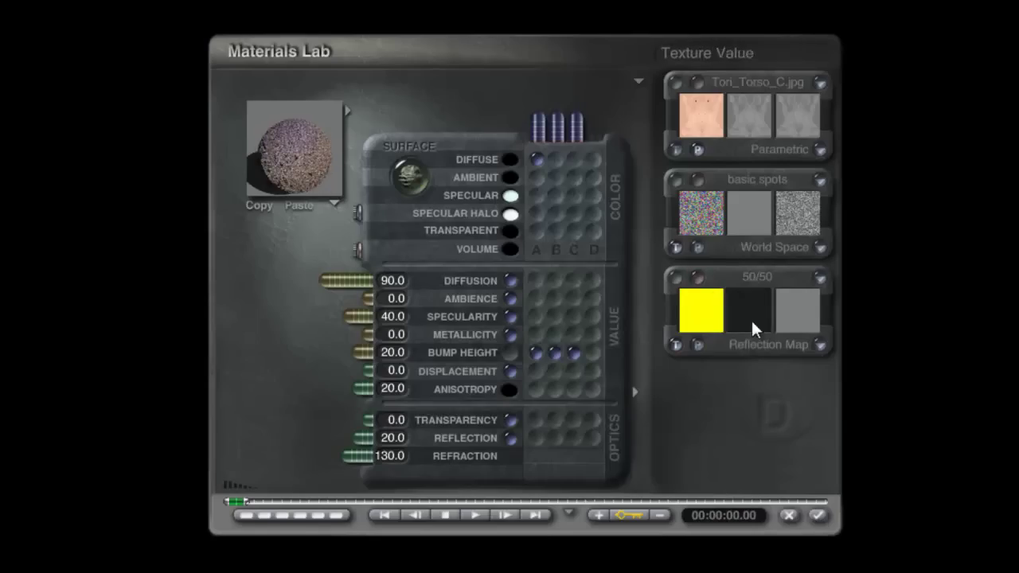
pyautogui.click(685, 301)
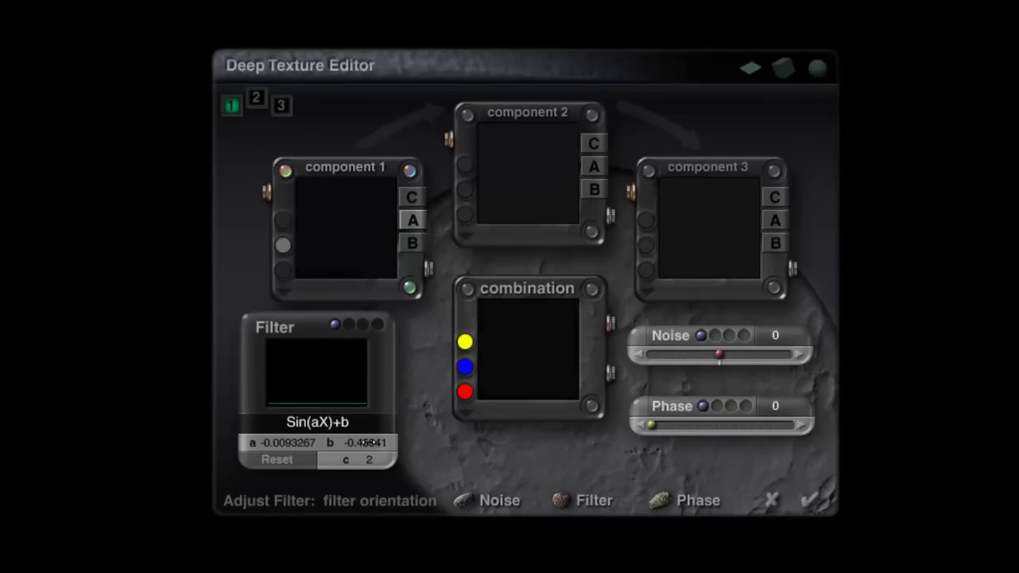
pyautogui.click(809, 501)
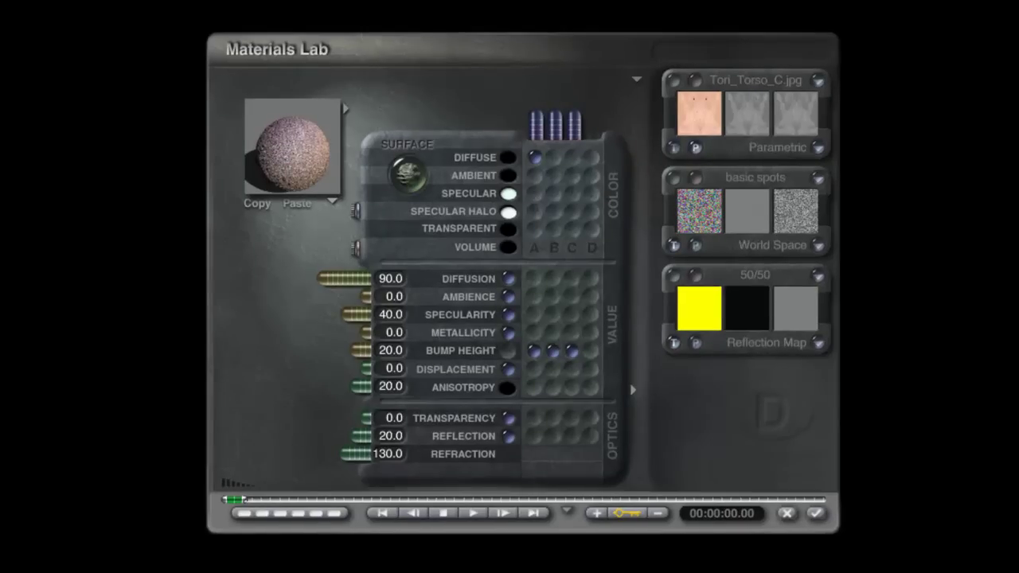
# - Switch the filter of texture B's component 1 to Sin(aX)+b and reduce its a value to about 0.104
pyautogui.click(695, 179)
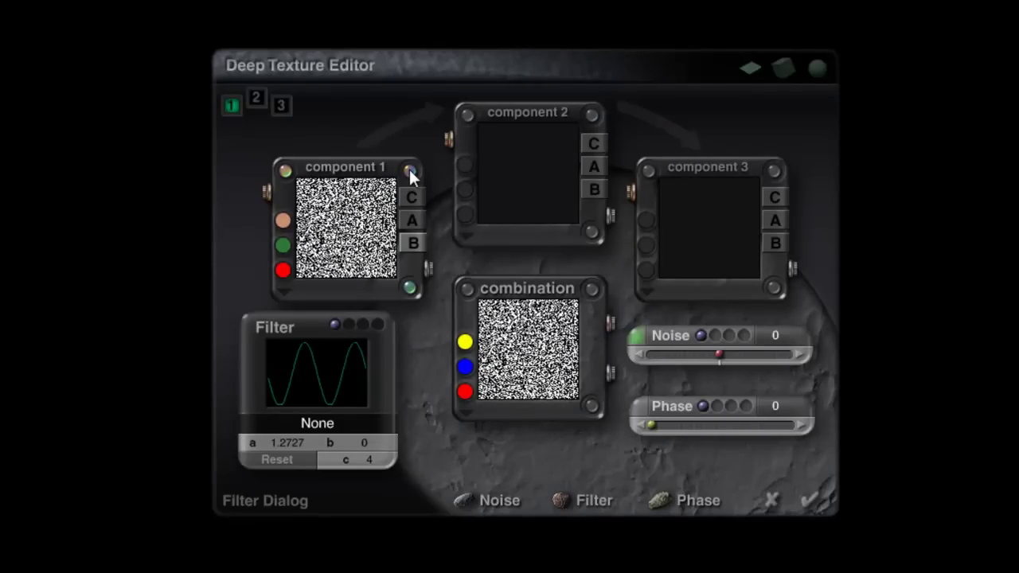
pyautogui.click(322, 430)
pyautogui.click(374, 498)
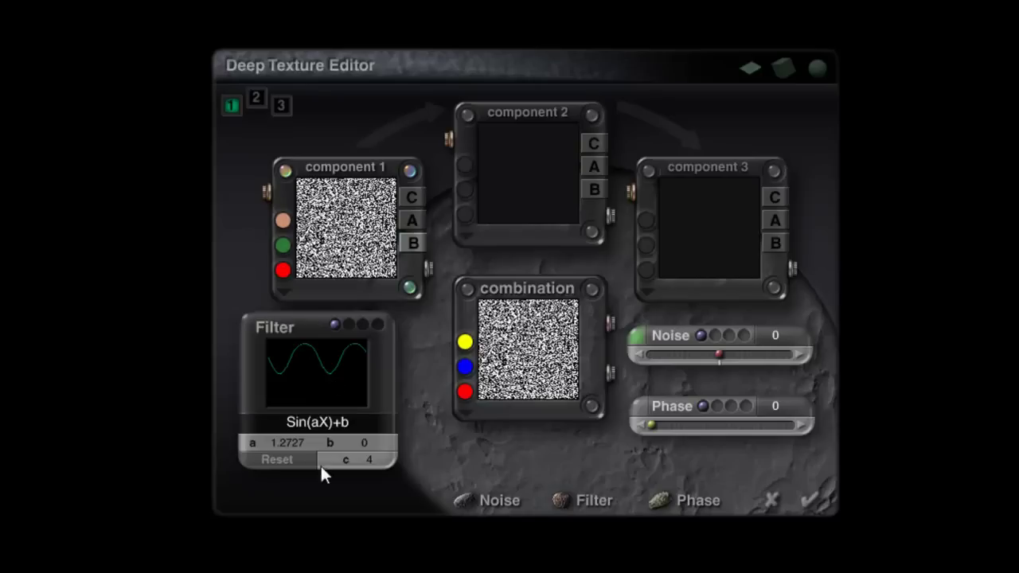
pyautogui.moveTo(288, 442)
pyautogui.mouseDown()
pyautogui.moveTo(271, 442)
pyautogui.moveTo(290, 442)
pyautogui.mouseUp()
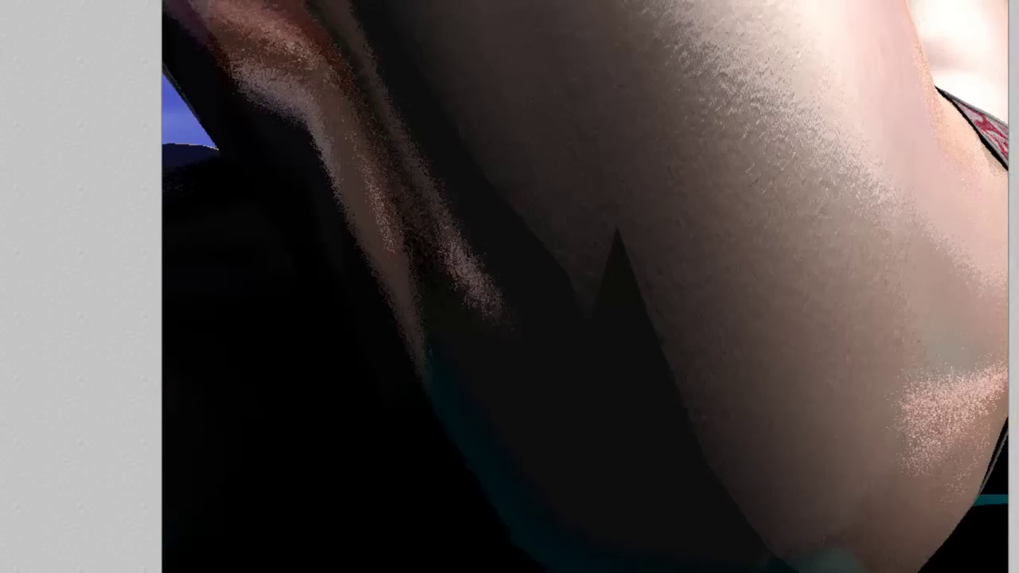
# - Set the render quality to Premium with Blurry Reflections, True Ambience and 16 rays per pixel
pyautogui.hotkey('ctrl', 'y')
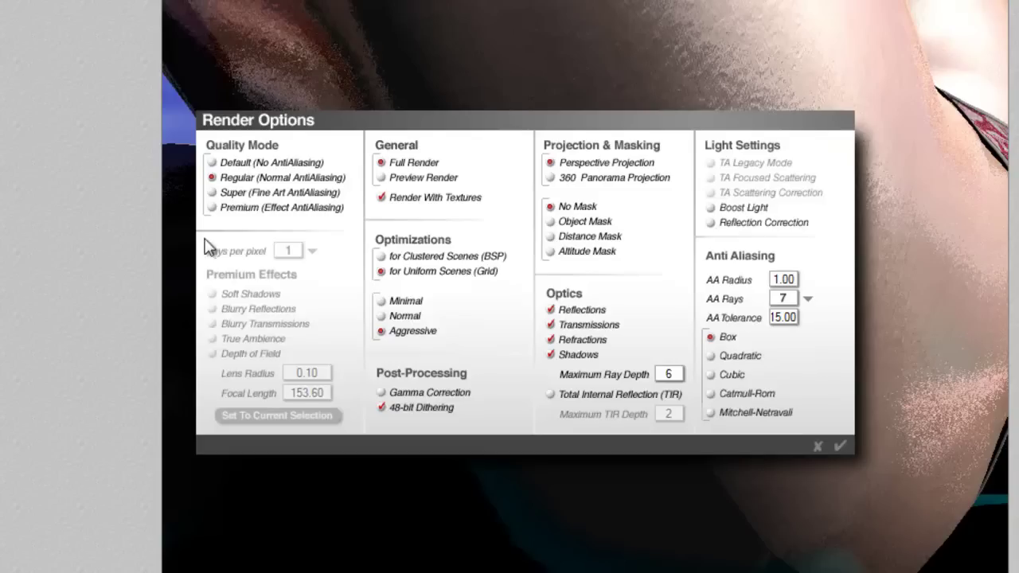
pyautogui.click(213, 208)
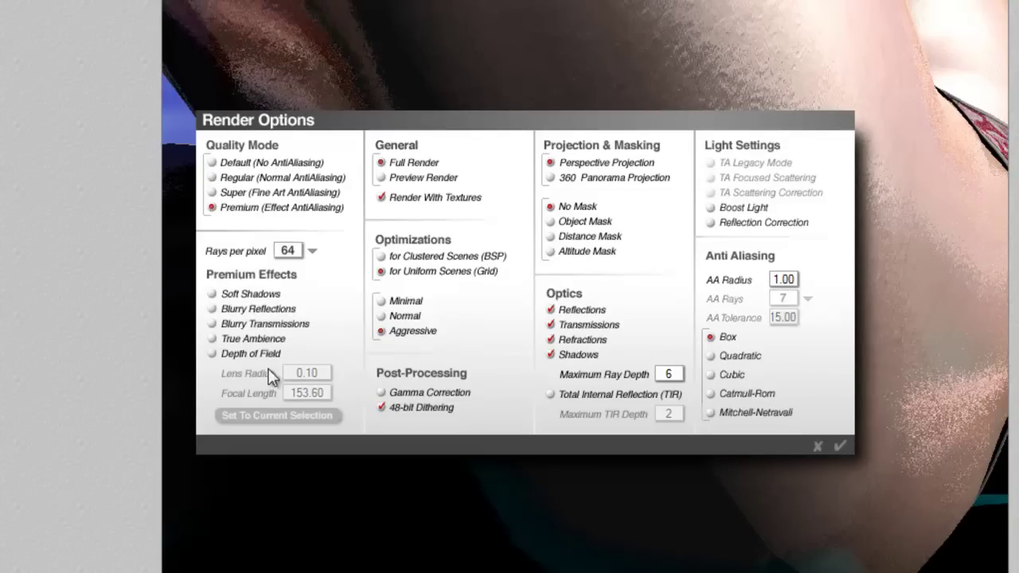
pyautogui.click(213, 309)
pyautogui.click(212, 339)
pyautogui.click(312, 251)
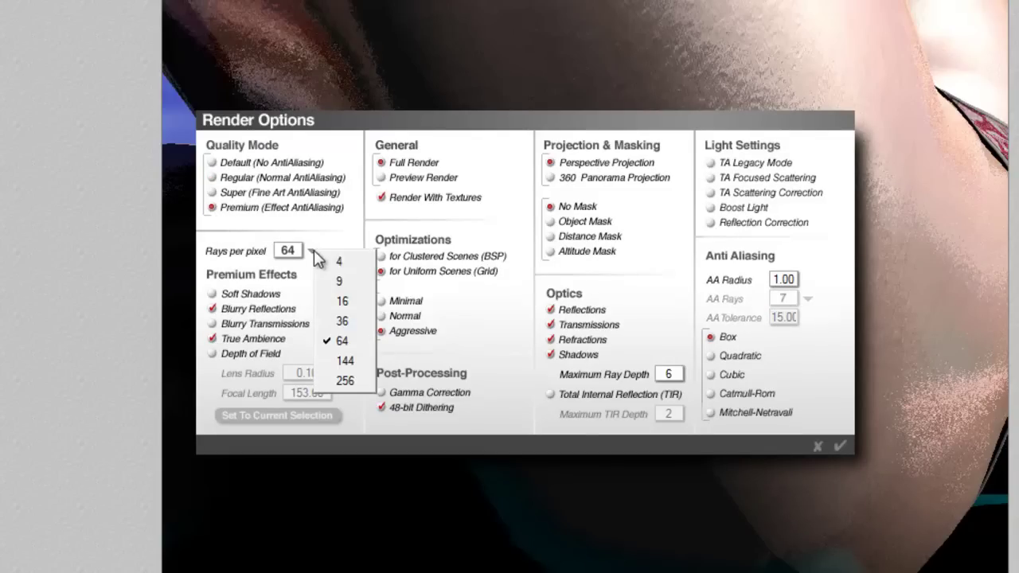
pyautogui.click(343, 302)
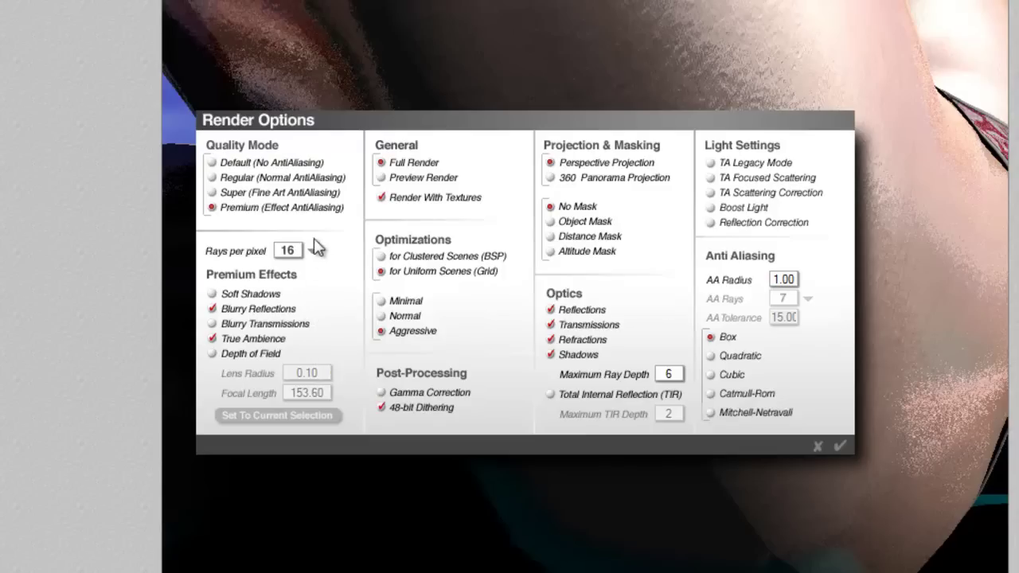
# - Enable TA Scattering Correction and Boost Light, set the maximum ray depth to 4 and accept the render options
pyautogui.click(721, 194)
pyautogui.click(711, 208)
pyautogui.write('4')
pyautogui.click(841, 445)
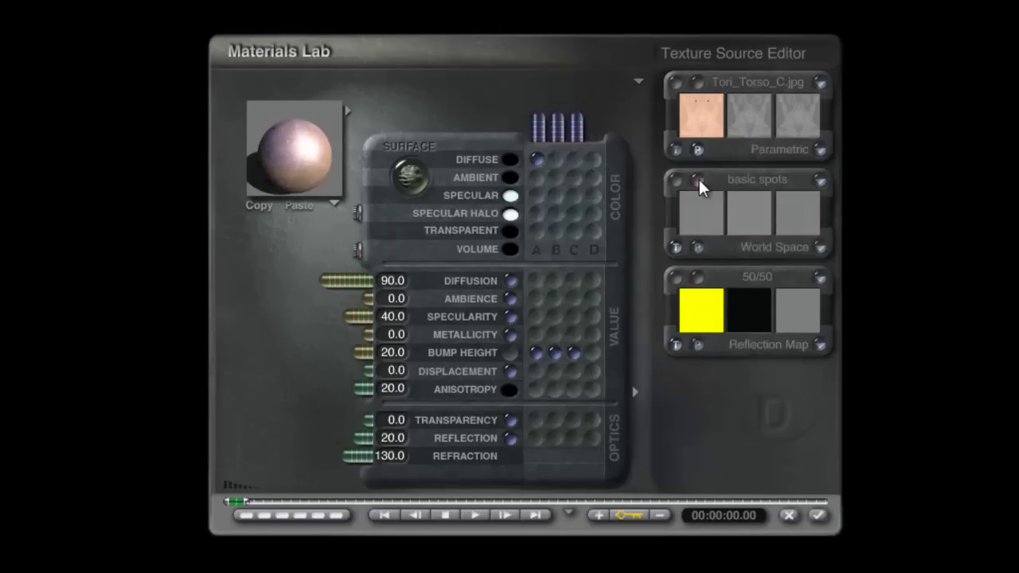
# - Open the basic spots texture for editing and set the noise type of component 1 to Value
pyautogui.click(699, 179)
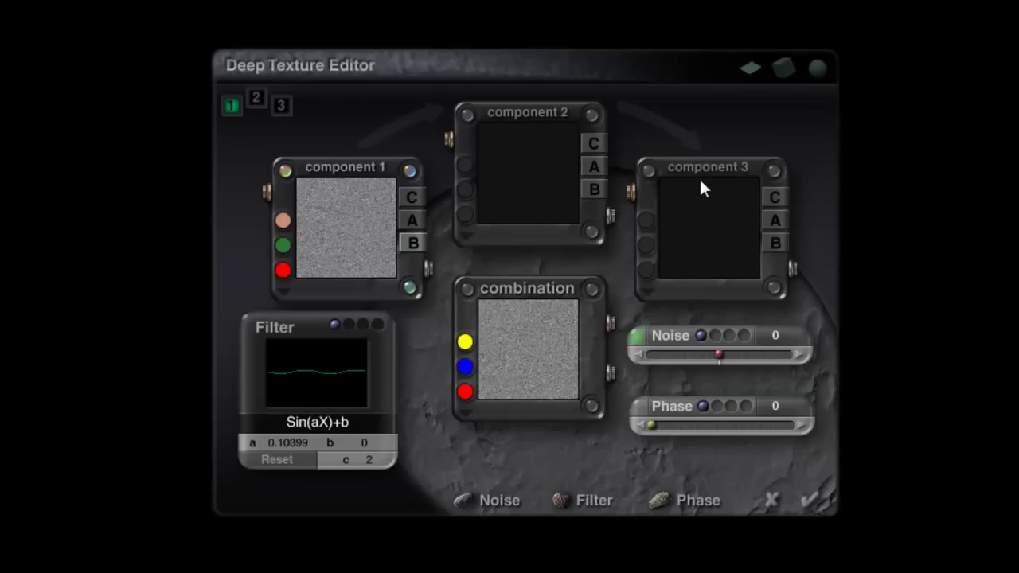
pyautogui.click(409, 170)
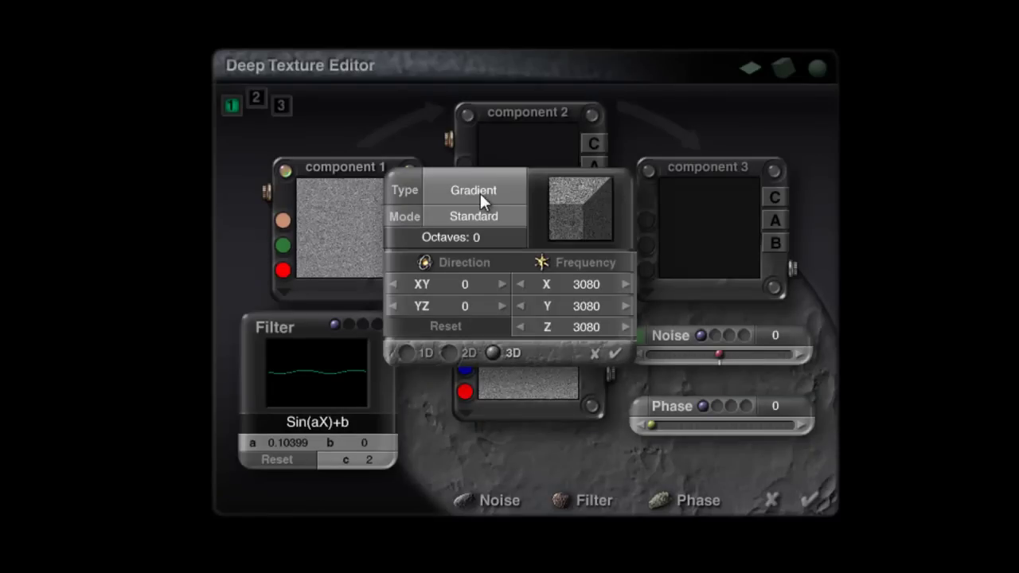
pyautogui.click(482, 199)
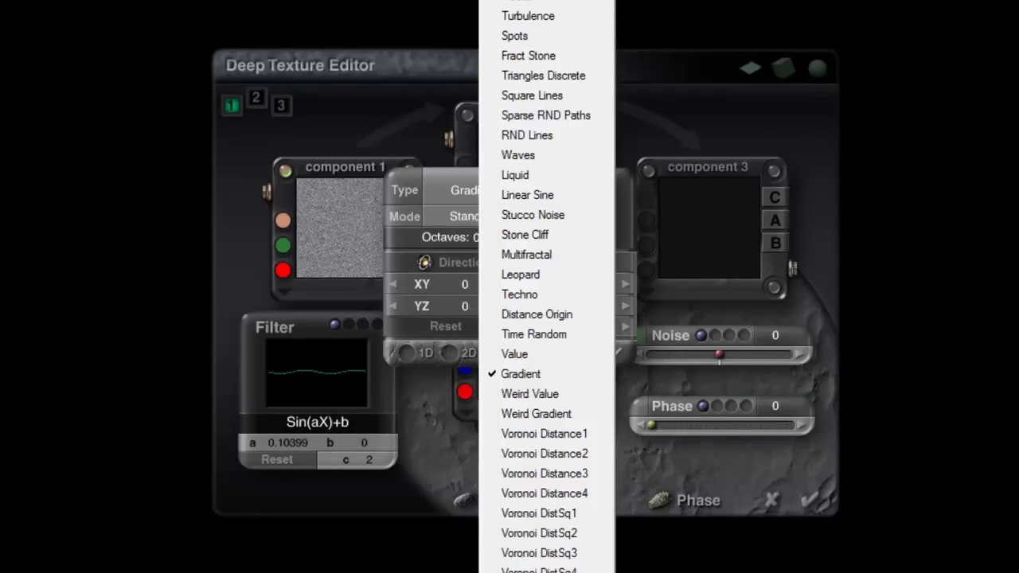
pyautogui.click(532, 353)
pyautogui.click(614, 354)
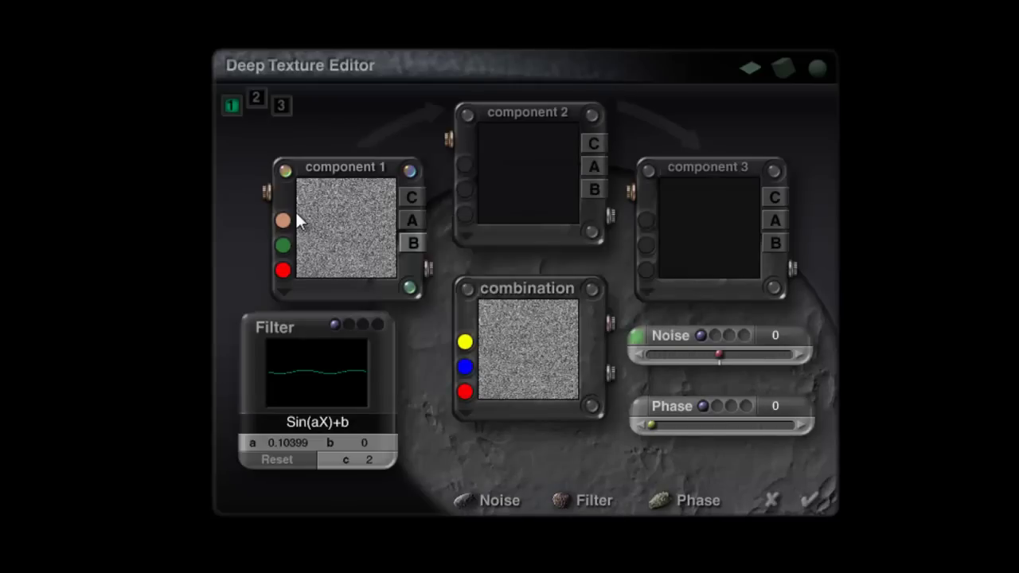
pyautogui.moveTo(334, 232); pyautogui.dragTo(380, 250)
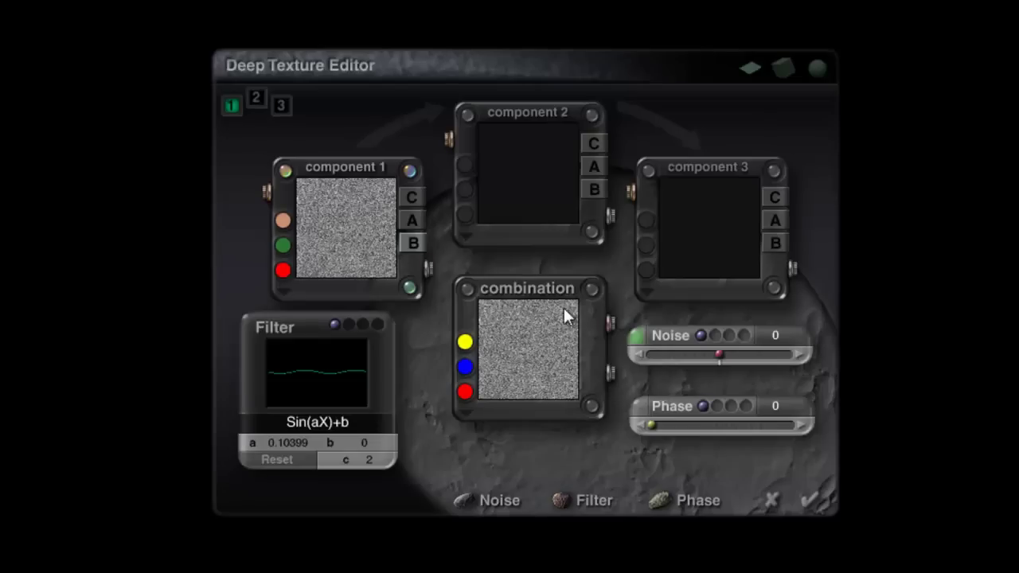
# - Try the Weird Value and Weird Gradient noise types on component 1 of the basic spots texture
pyautogui.click(636, 336)
pyautogui.click(464, 193)
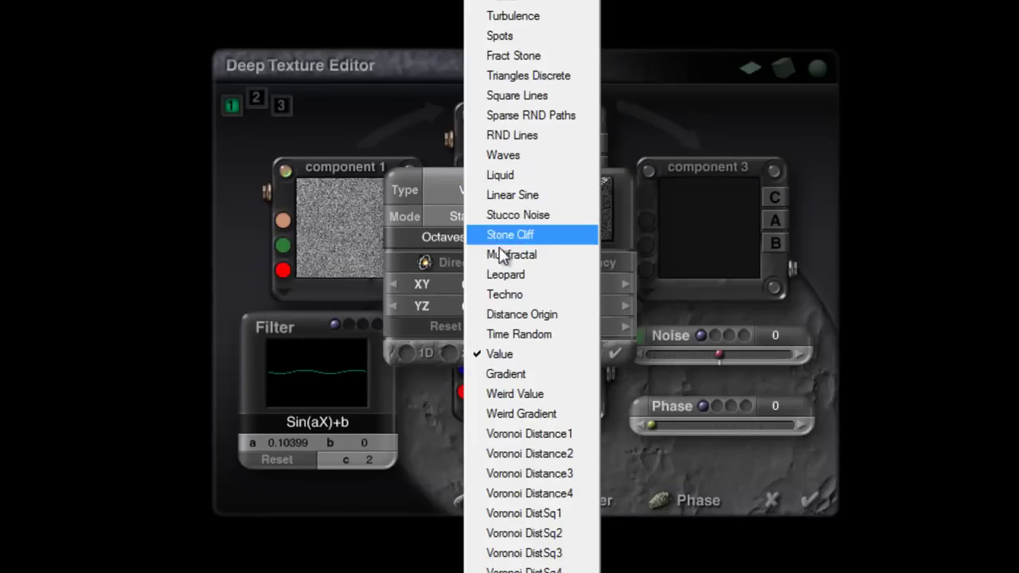
pyautogui.click(532, 398)
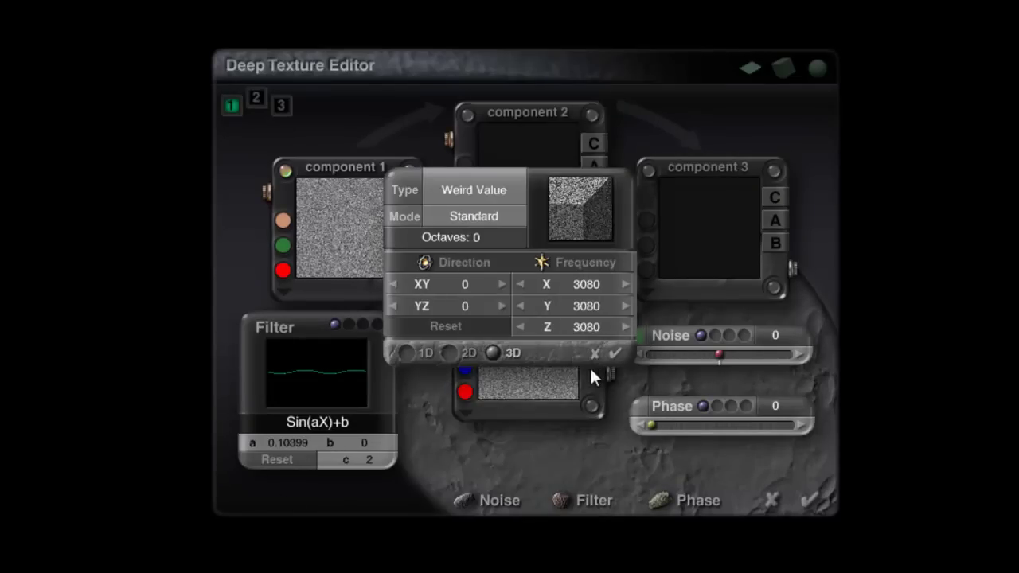
pyautogui.click(483, 192)
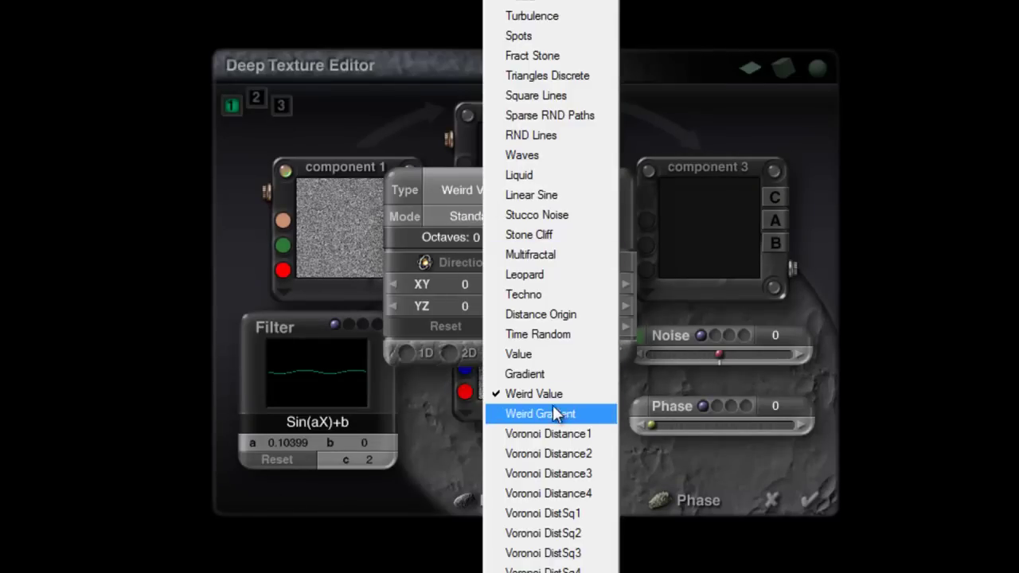
pyautogui.click(553, 410)
pyautogui.click(481, 192)
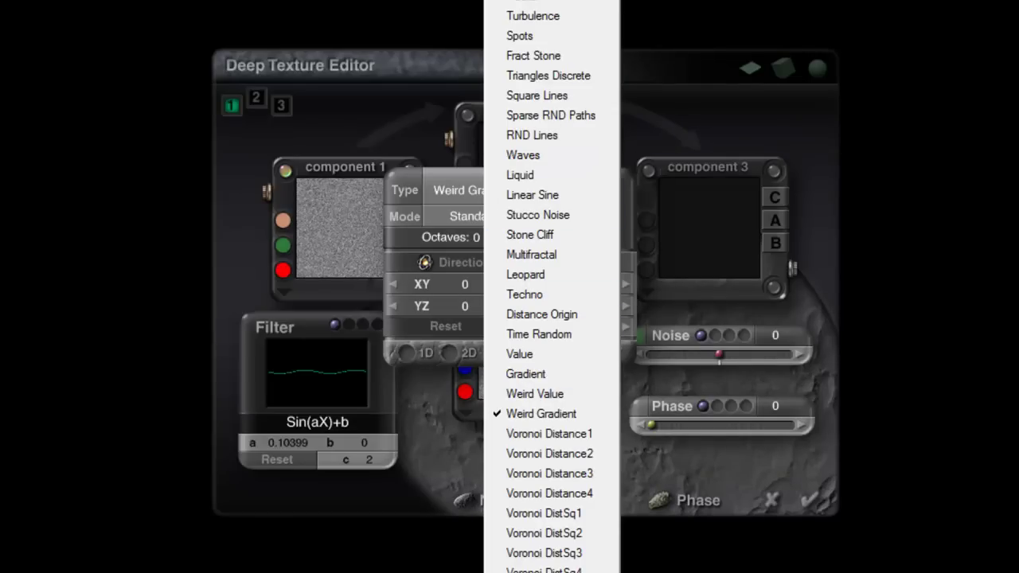
pyautogui.press('Escape')
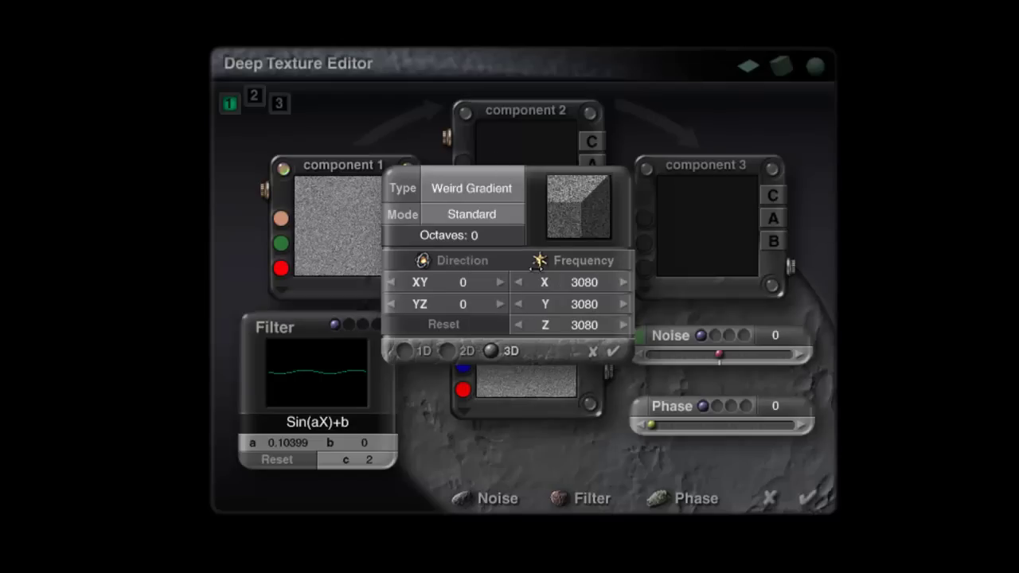
# - Set component 1's noise type to Gradient with a frequency of 8020 on X, Y and Z, and accept it
pyautogui.click(466, 191)
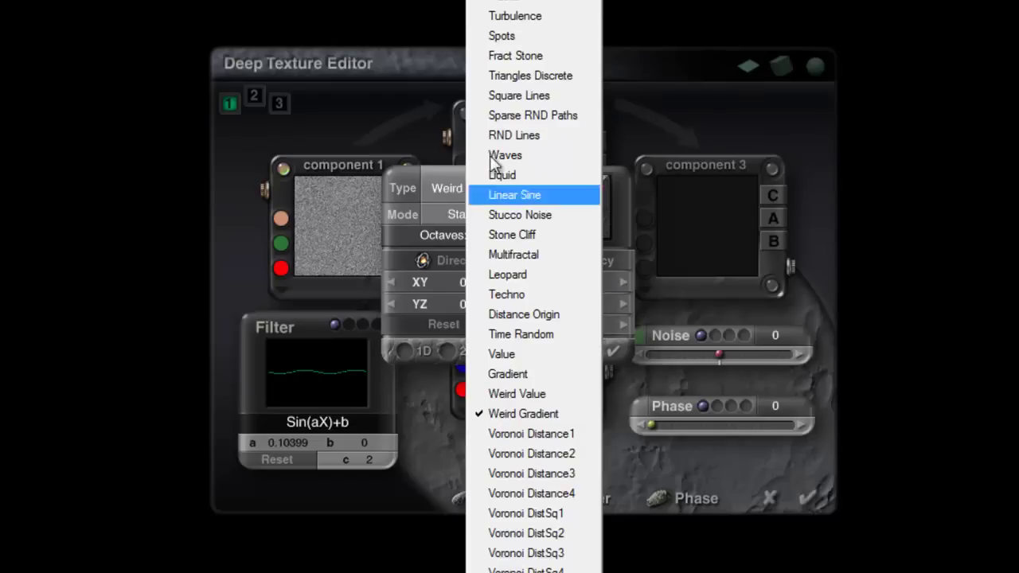
pyautogui.click(511, 378)
pyautogui.moveTo(583, 261); pyautogui.dragTo(634, 260)
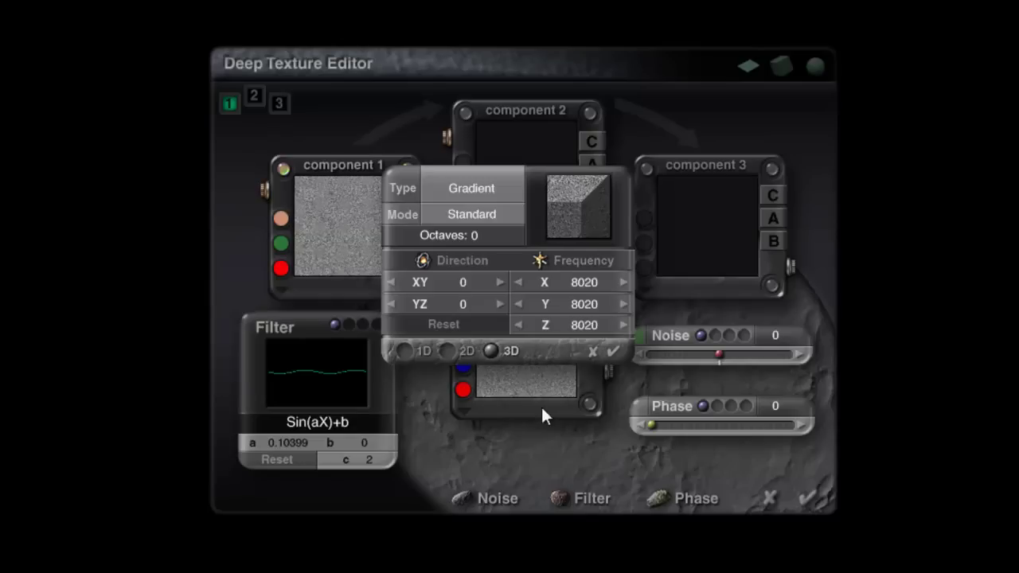
pyautogui.click(613, 355)
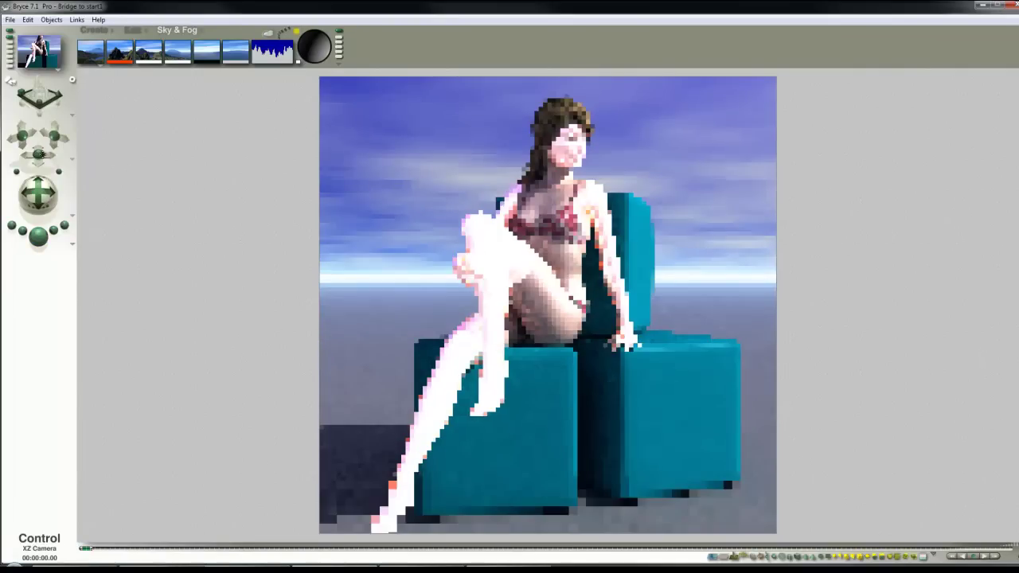
# - Shift the camera to reframe the seated figure and add the face family to the selected torso family
pyautogui.moveTo(38, 154); pyautogui.dragTo(46, 151)
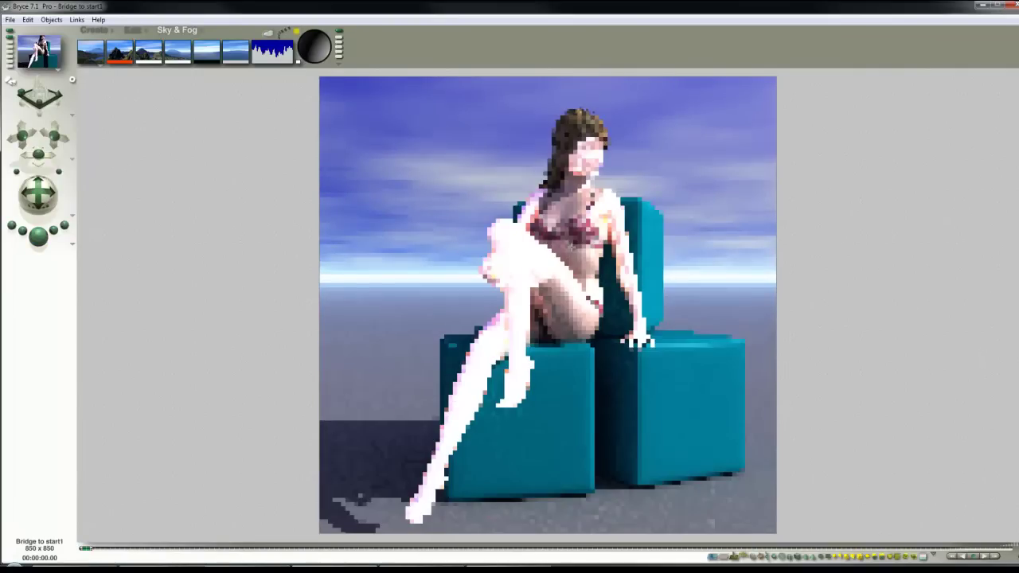
pyautogui.click(575, 239)
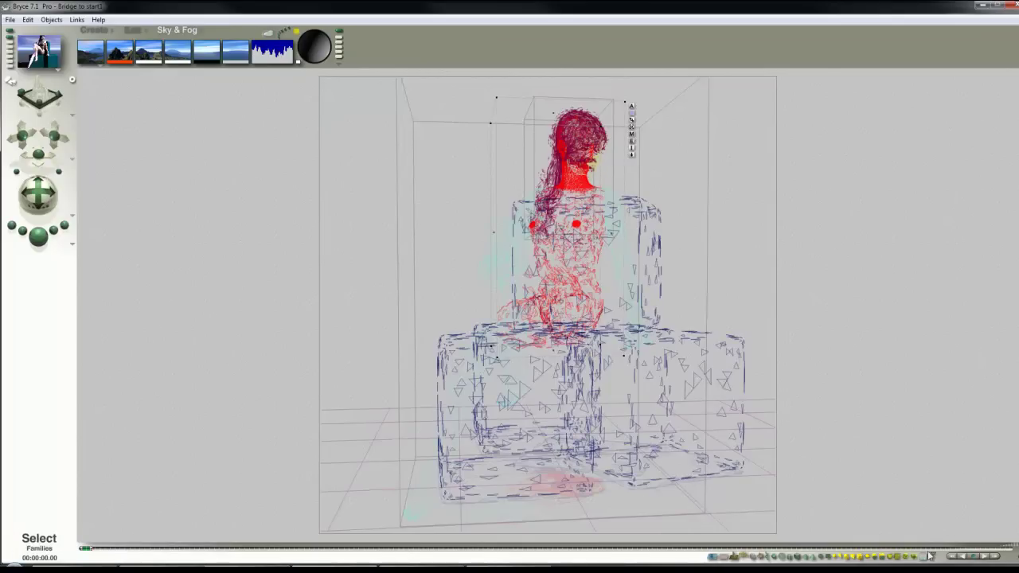
pyautogui.click(923, 560)
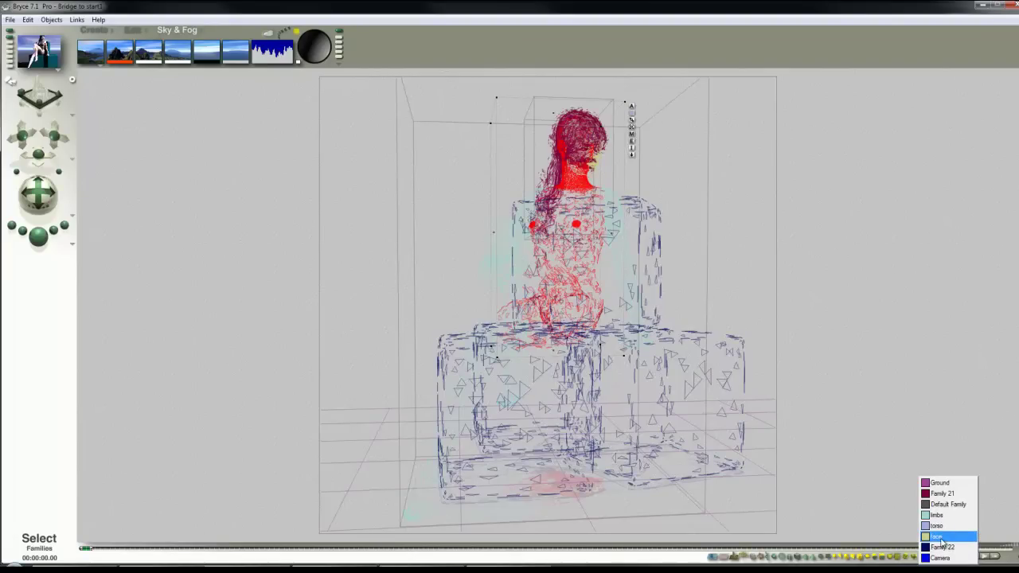
pyautogui.click(939, 538)
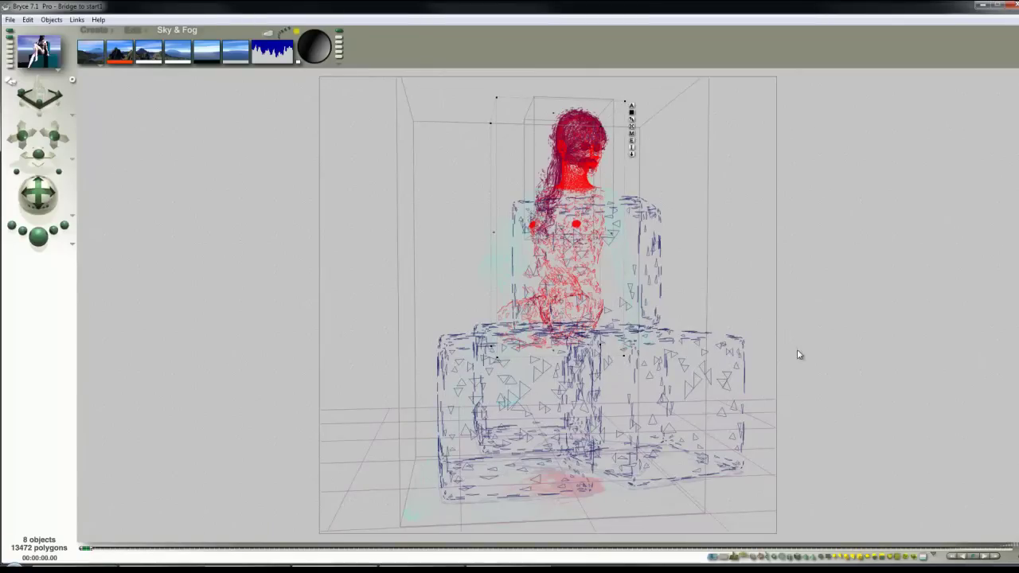
# - Select only the face family and open the picture source of texture A in its material
pyautogui.click(917, 557)
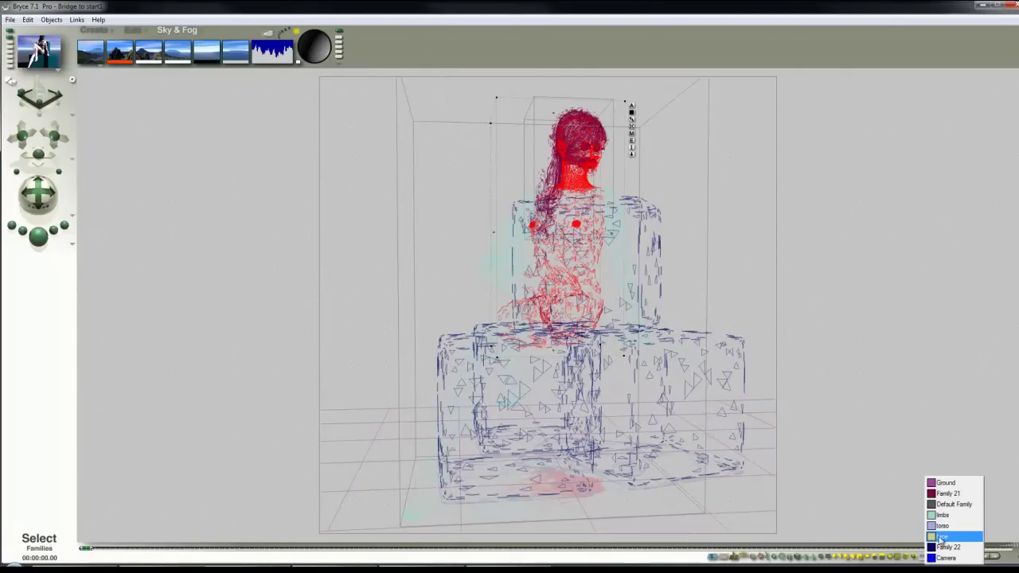
pyautogui.click(946, 547)
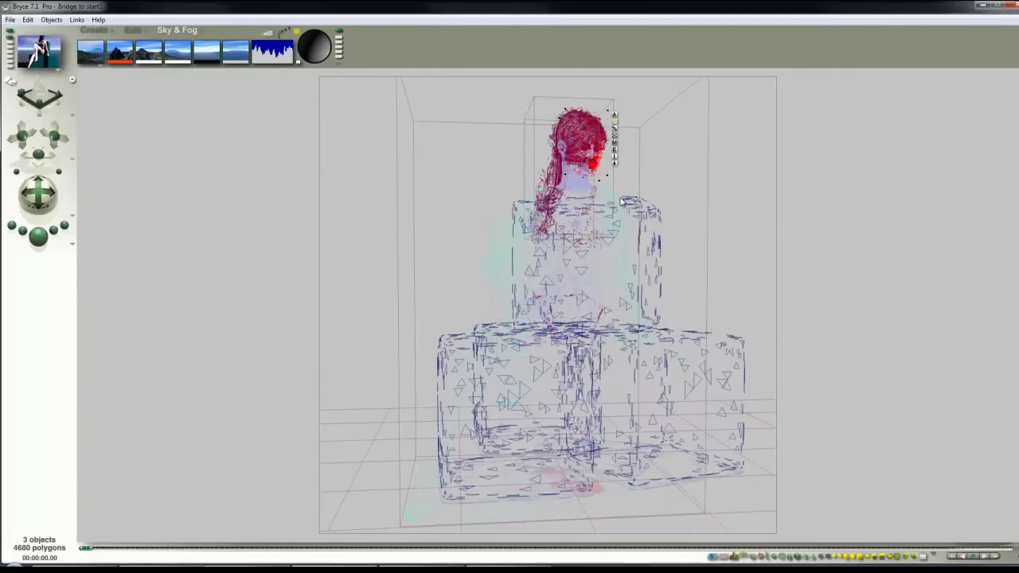
pyautogui.click(614, 146)
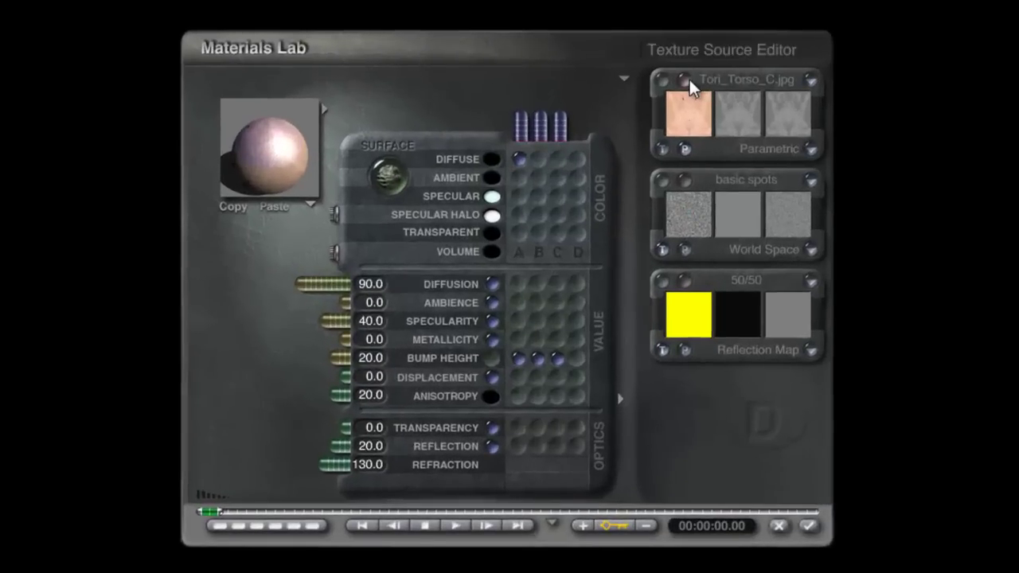
pyautogui.click(688, 80)
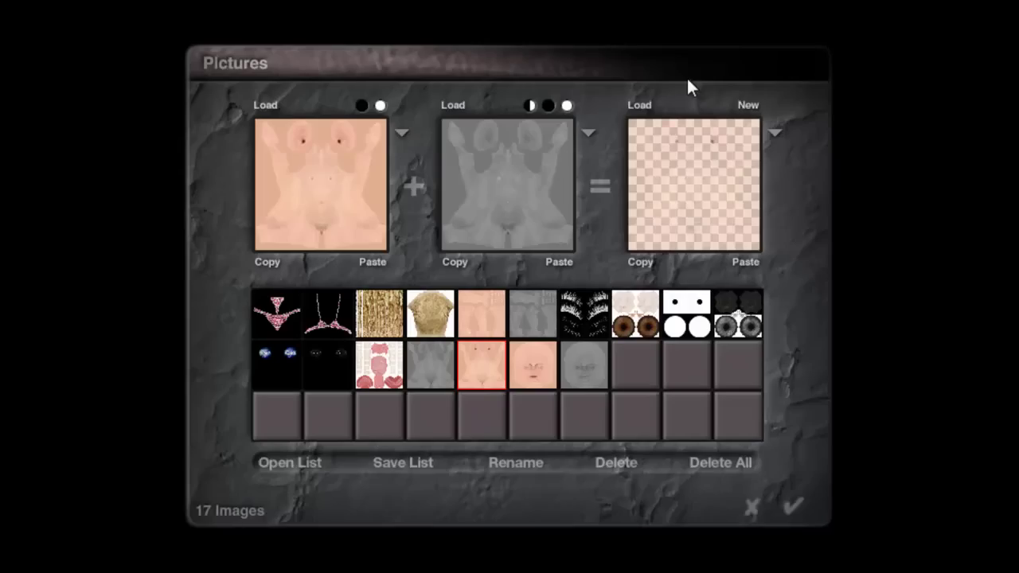
# - Use the Tori_Head_C.jpg picture for the face material's texture A, with the grey head bump map copied into its alpha
pyautogui.click(548, 379)
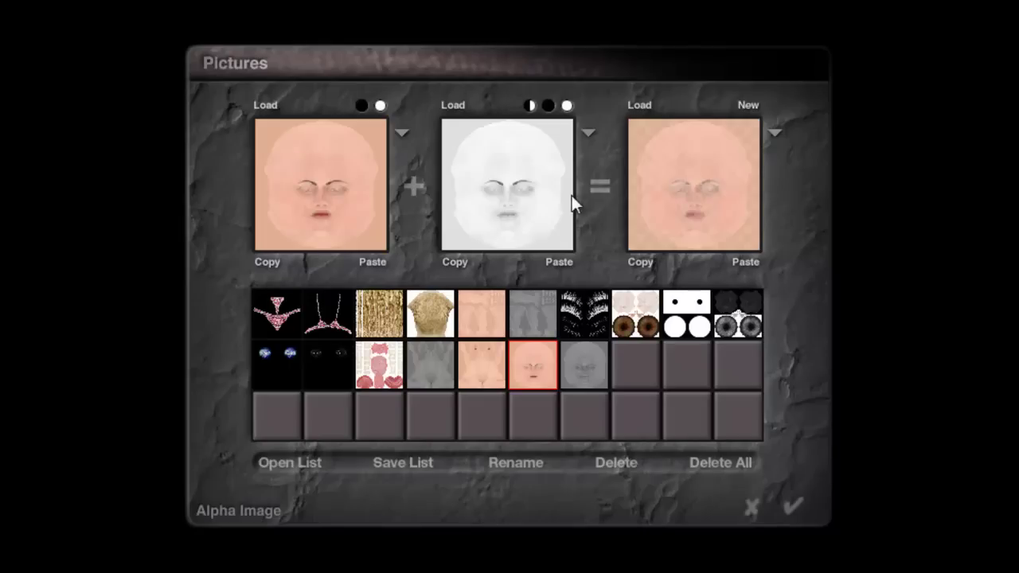
pyautogui.click(601, 380)
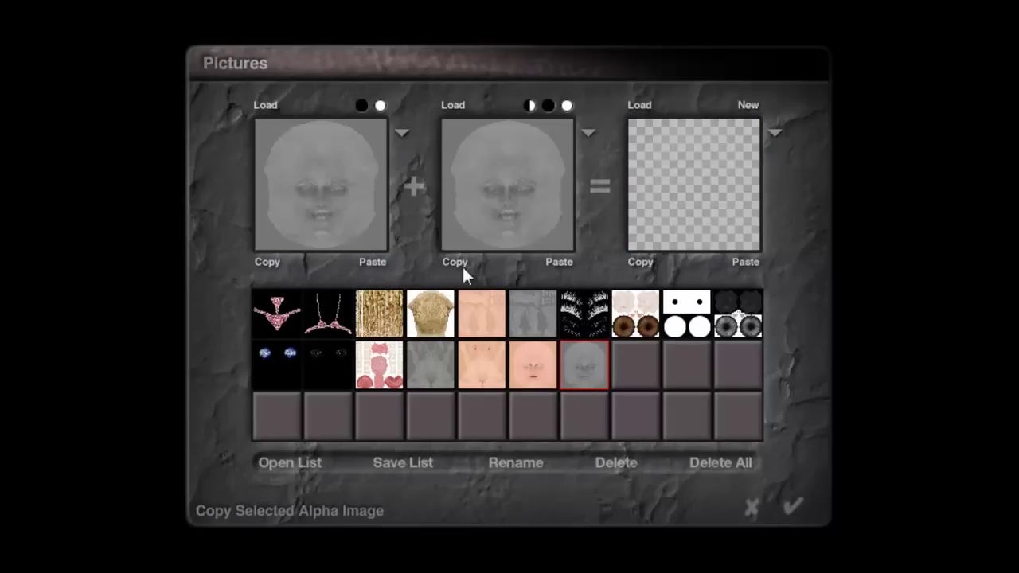
pyautogui.click(525, 368)
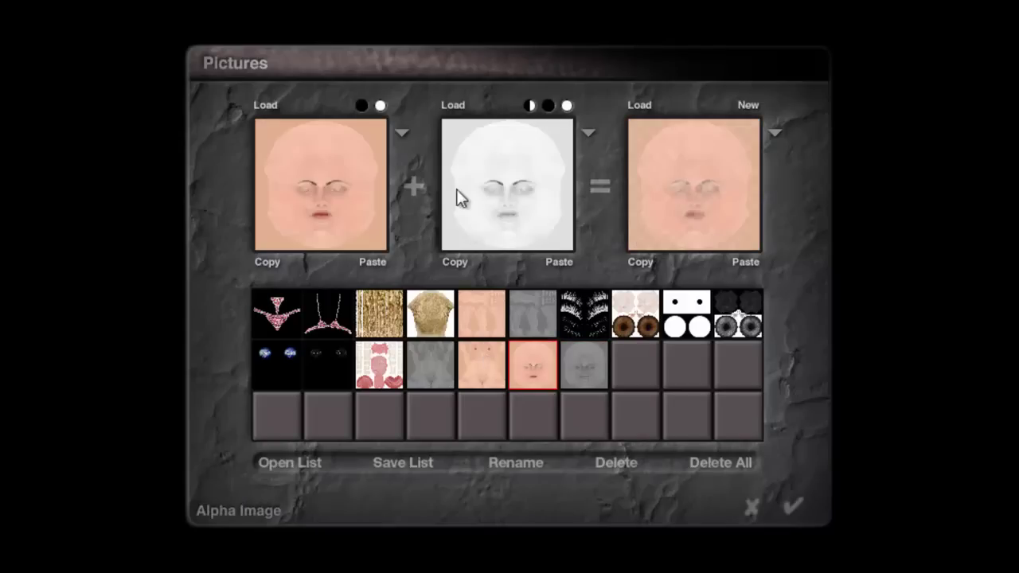
pyautogui.click(561, 261)
pyautogui.click(590, 296)
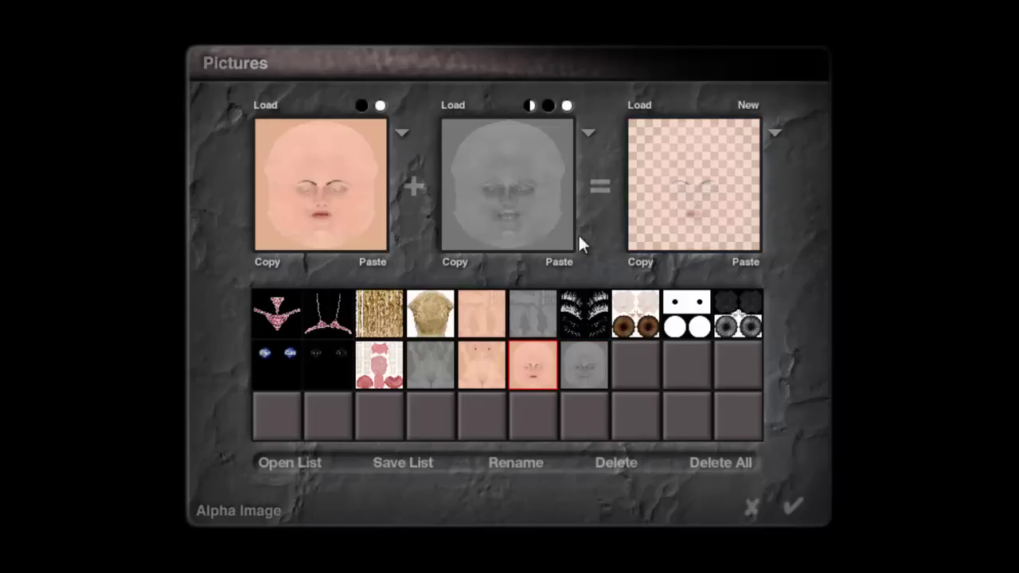
pyautogui.click(802, 505)
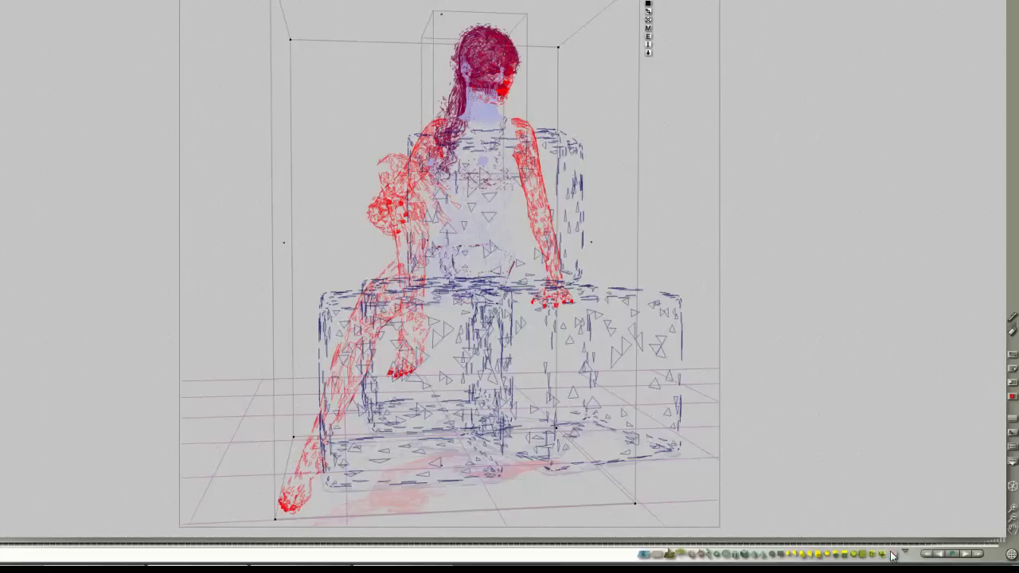
# - Select only the limbs family and open the picture source of texture A in its material
pyautogui.click(891, 555)
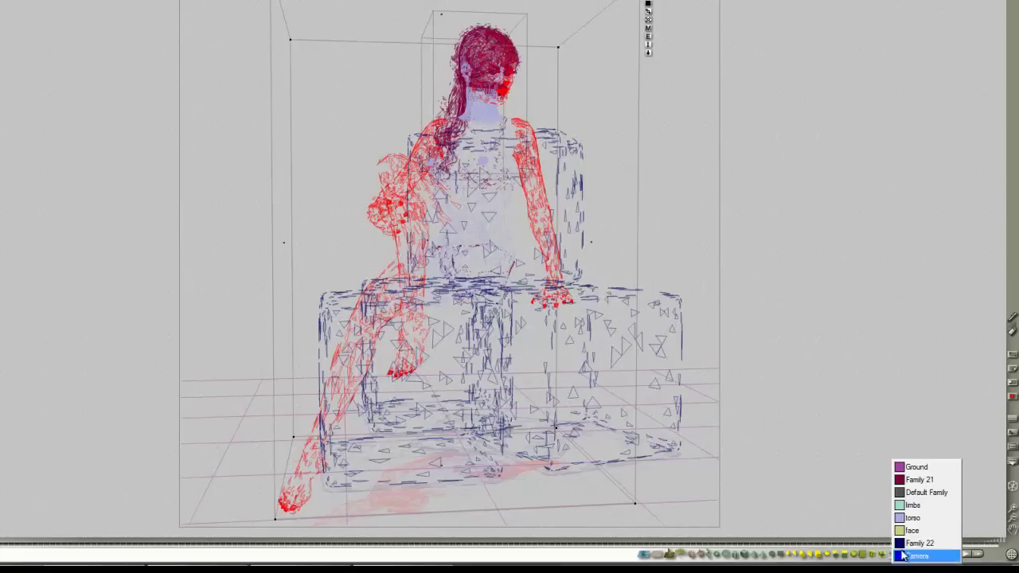
pyautogui.click(921, 505)
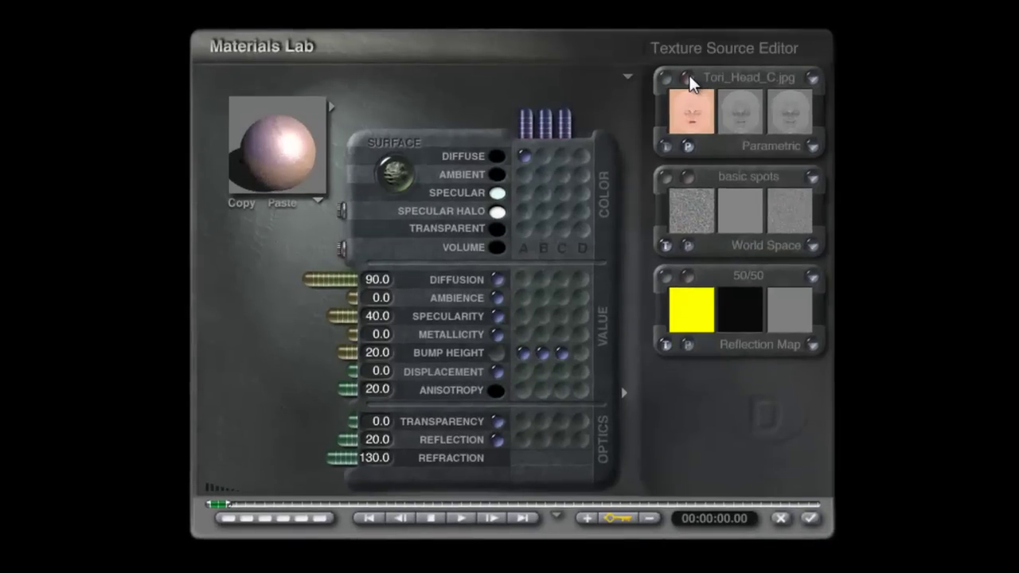
pyautogui.click(688, 78)
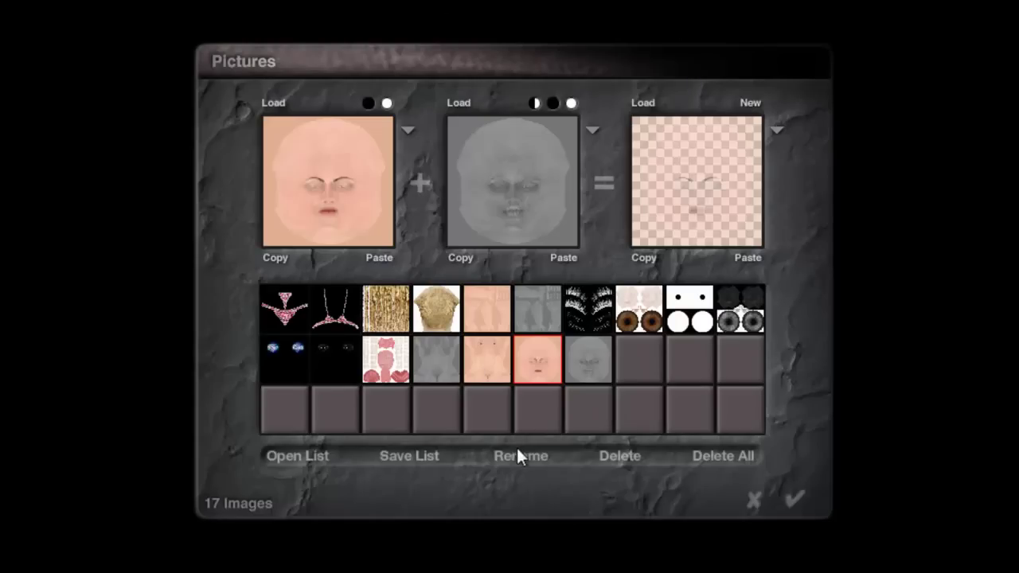
# - Use the Tori_Limbs_C.jpg picture with the grey limbs bump map as alpha for the limbs material, and render the scene
pyautogui.click(550, 312)
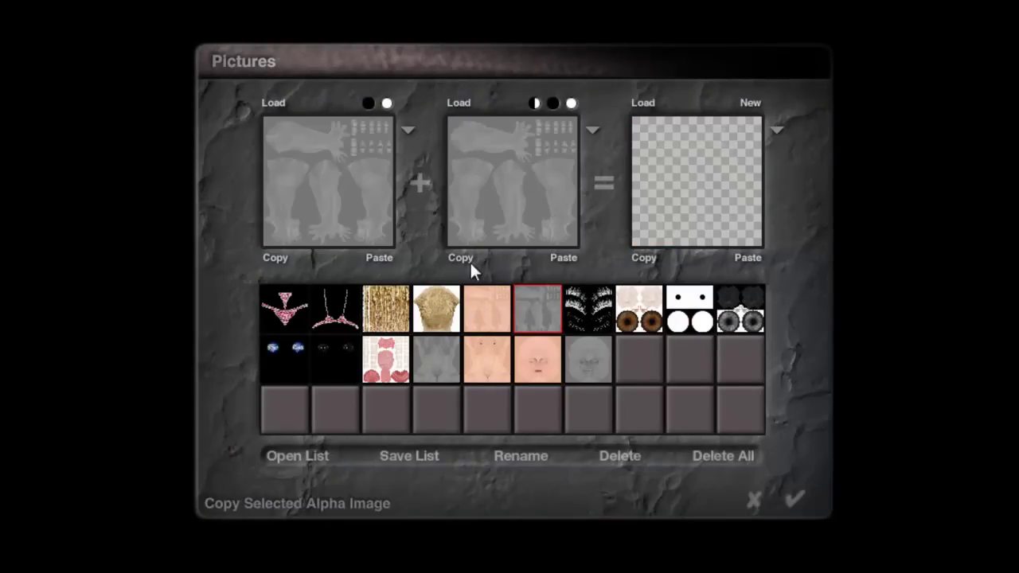
pyautogui.click(485, 296)
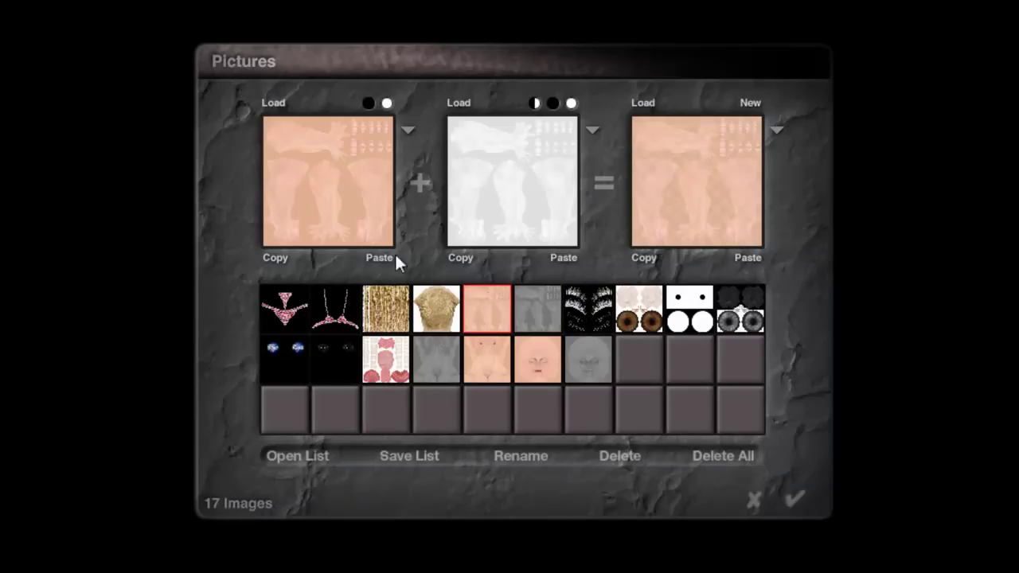
pyautogui.click(560, 259)
pyautogui.press('Return')
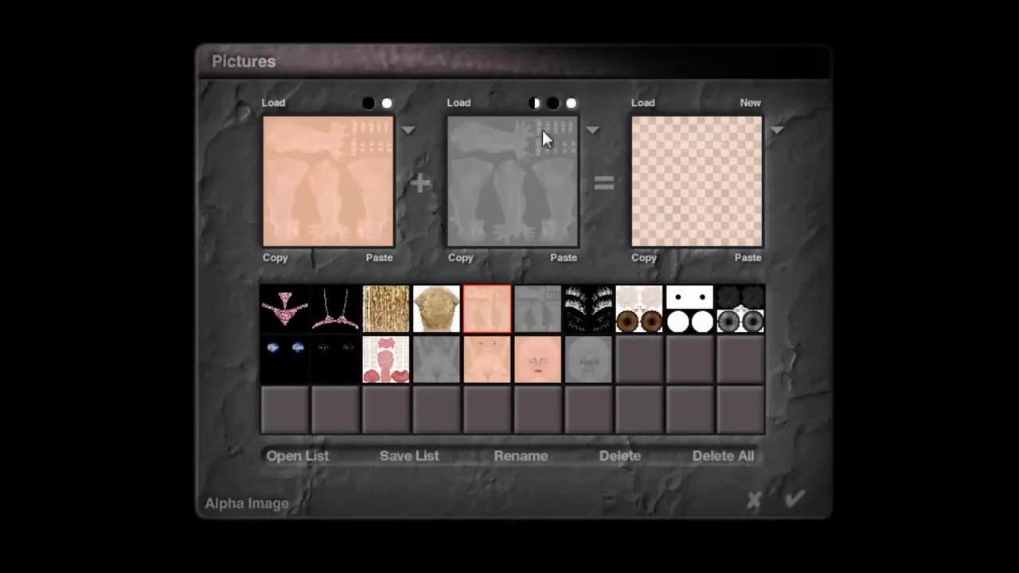
pyautogui.click(793, 499)
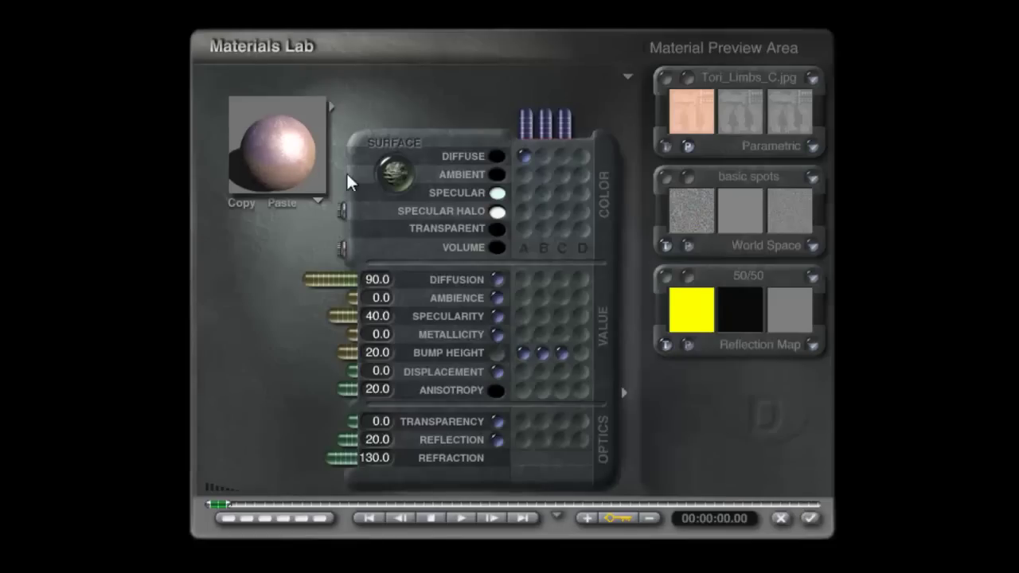
pyautogui.click(811, 519)
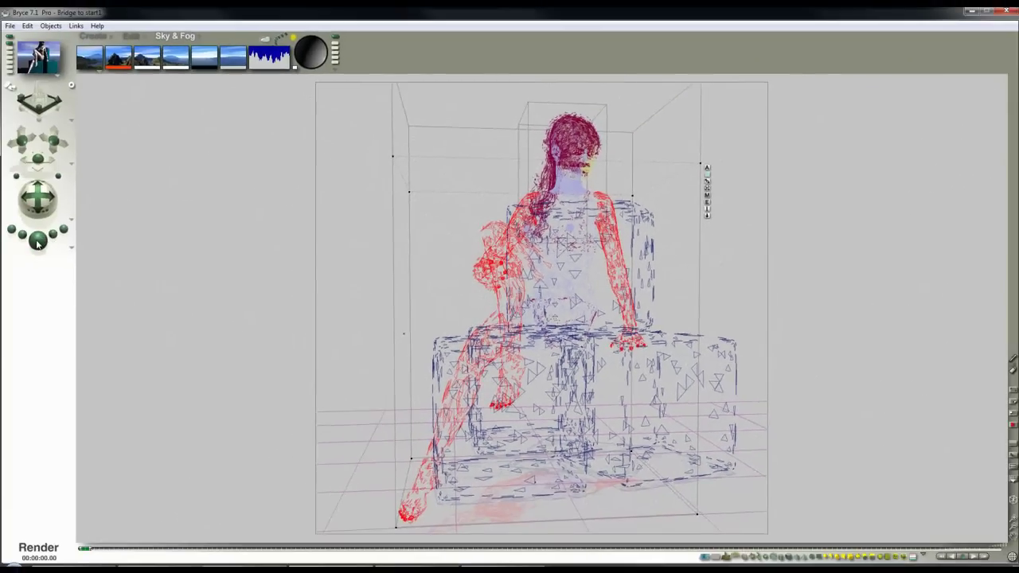
pyautogui.click(37, 240)
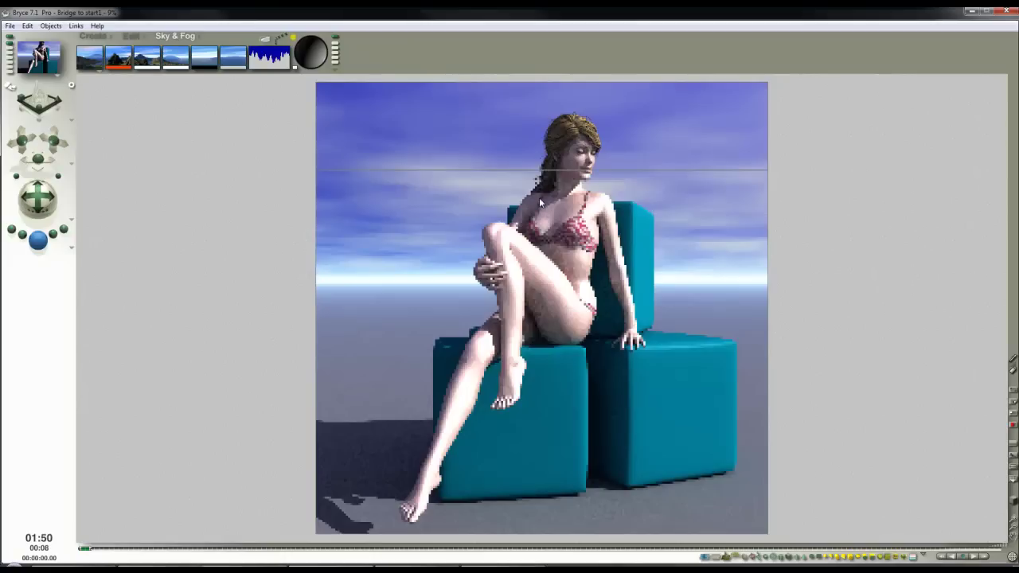
# - Load Treppenhalle2_1280.hdr as the image-based lighting source in the Sky Lab
pyautogui.click(617, 284)
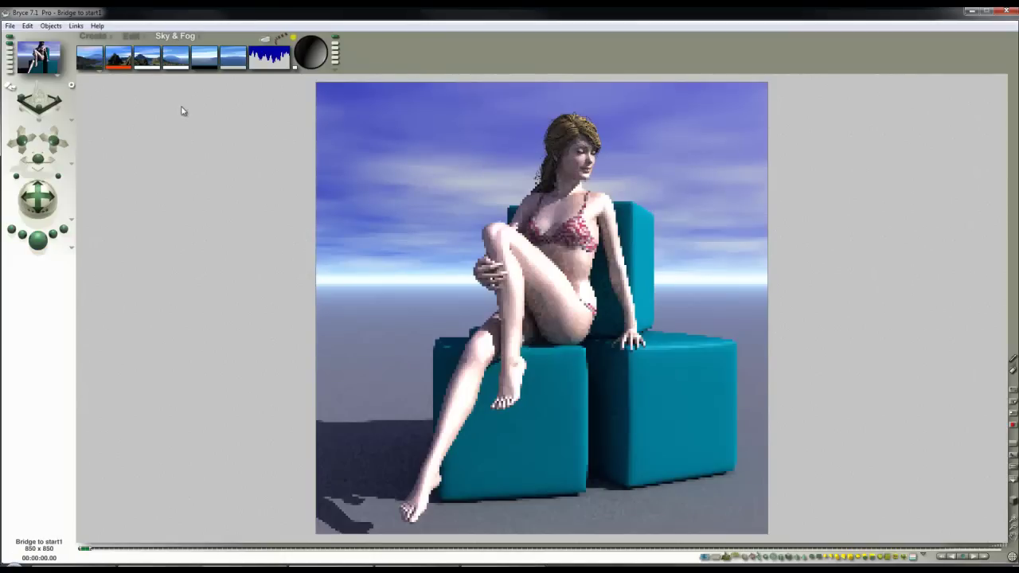
pyautogui.click(267, 39)
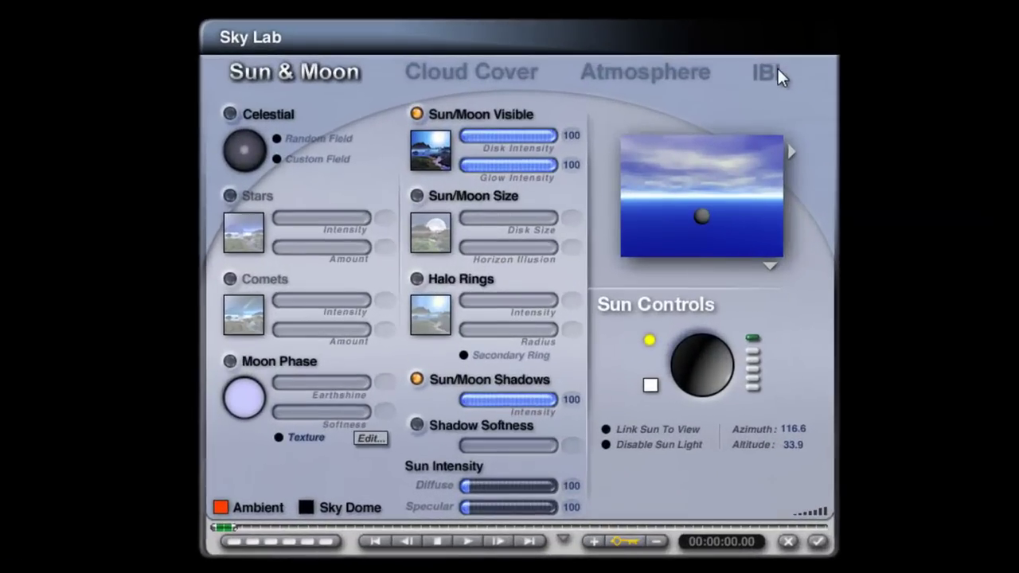
pyautogui.click(777, 70)
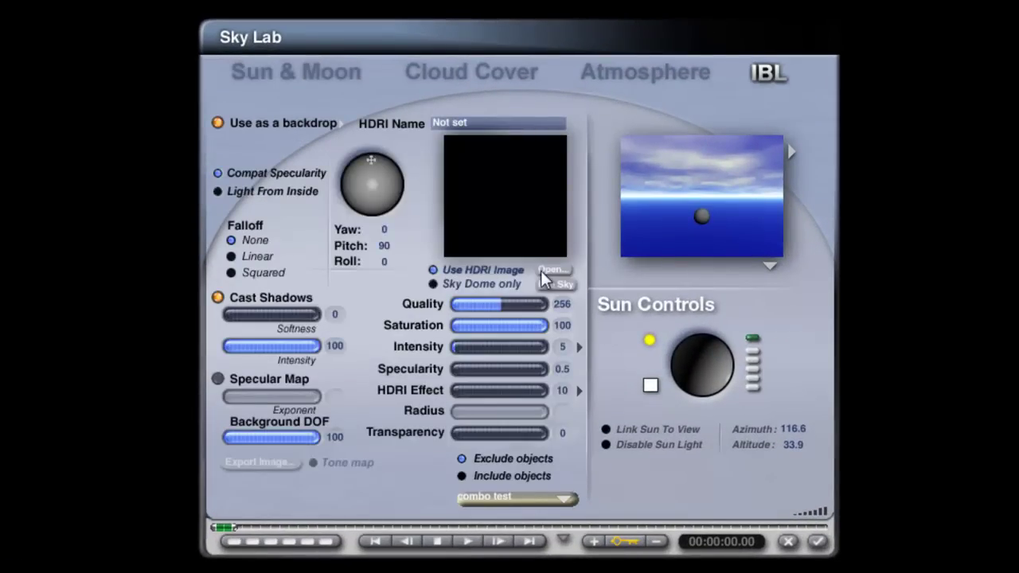
pyautogui.click(549, 270)
pyautogui.doubleClick(374, 287)
pyautogui.click(382, 317)
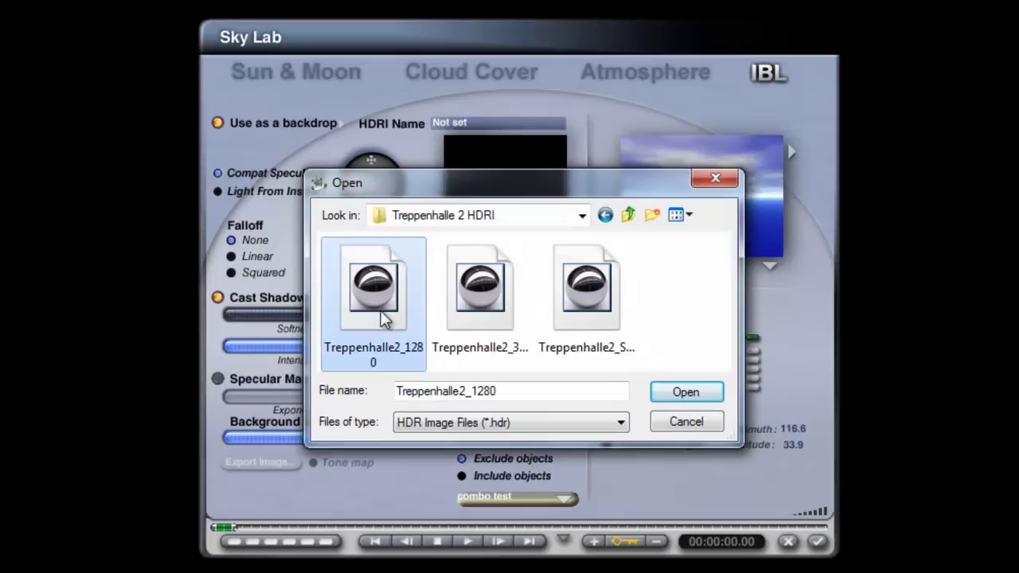
pyautogui.click(712, 398)
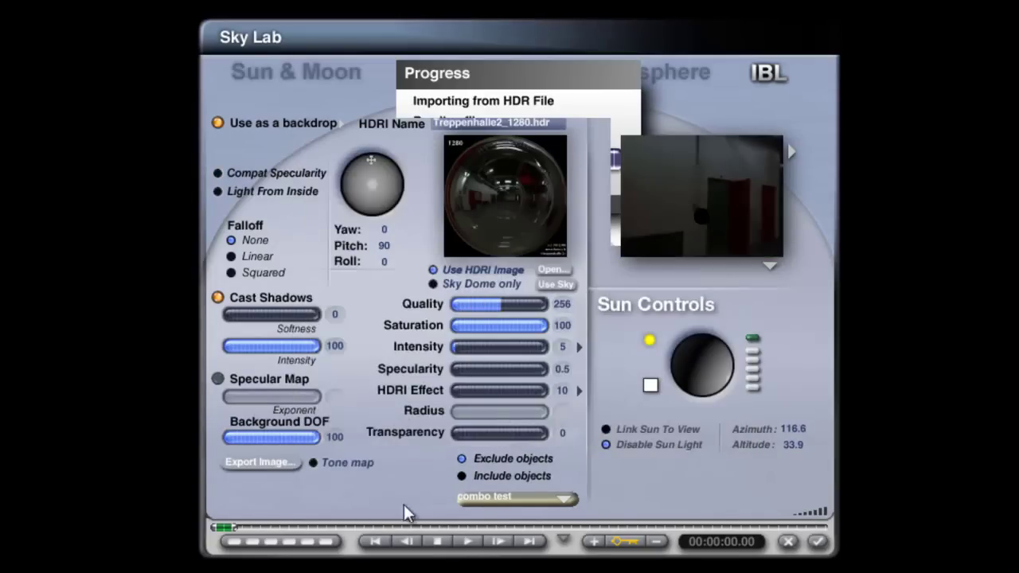
# - Enable tone mapping for the HDRI, with quality set to 16 and intensity to 8
pyautogui.click(314, 463)
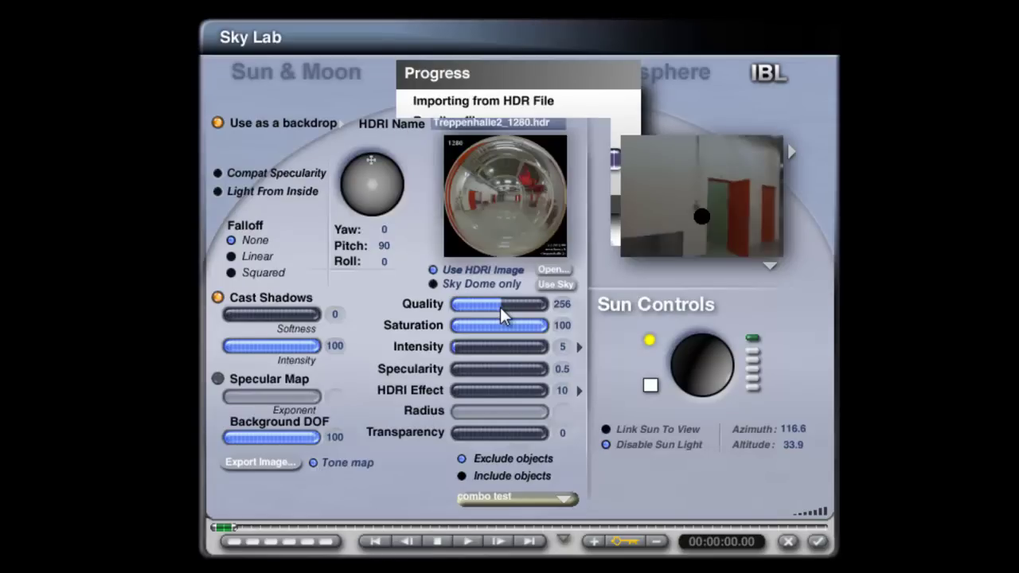
pyautogui.moveTo(504, 305); pyautogui.dragTo(496, 305)
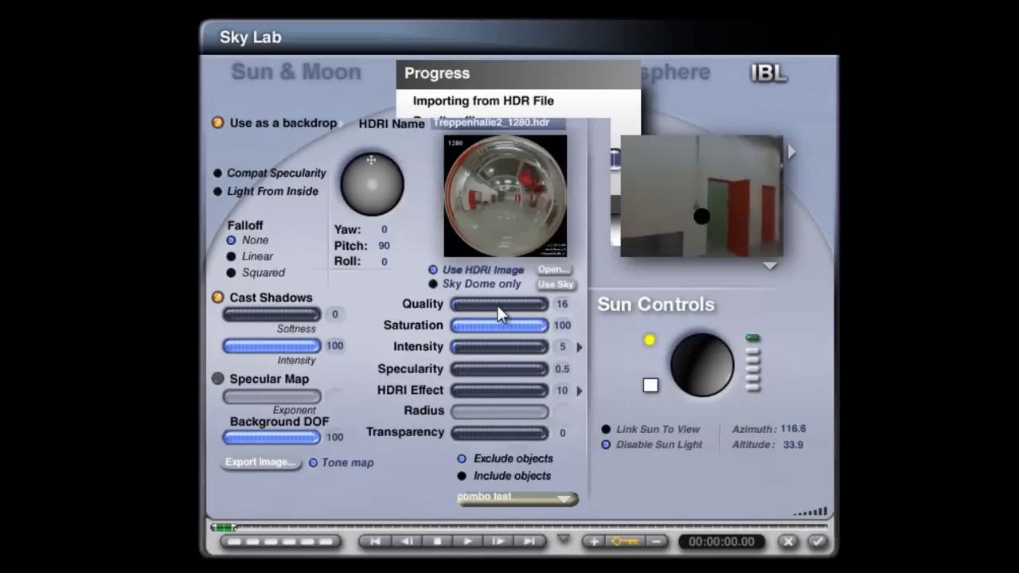
pyautogui.write('8')
pyautogui.press('Return')
pyautogui.click(581, 347)
pyautogui.click(632, 358)
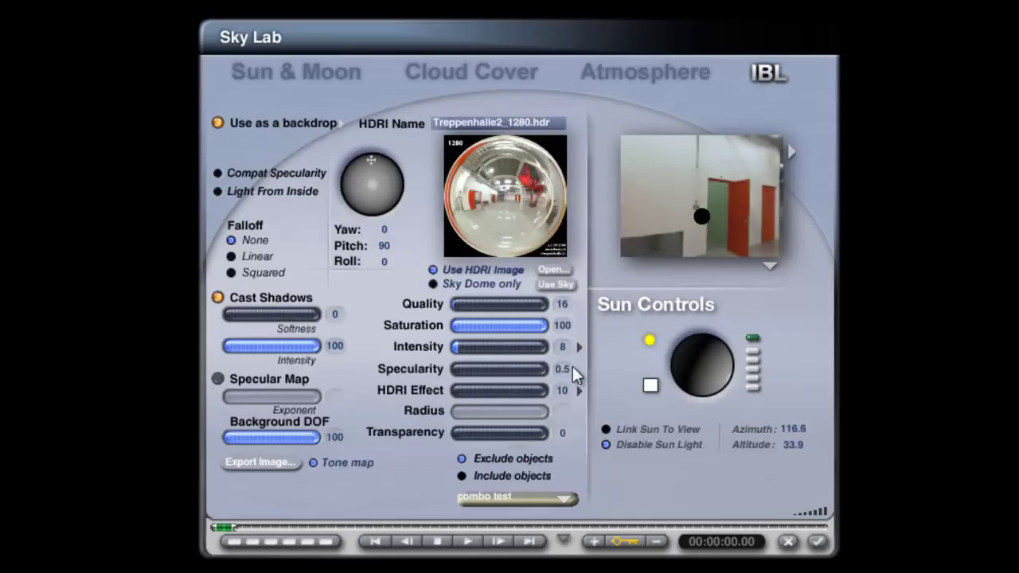
# - Set the HDRI specularity to 0 and the HDRI effect to 20, and configure the effect's true ambience optimization option
pyautogui.write('0.5')
pyautogui.press('Return')
pyautogui.write('20')
pyautogui.press('Return')
pyautogui.click(580, 390)
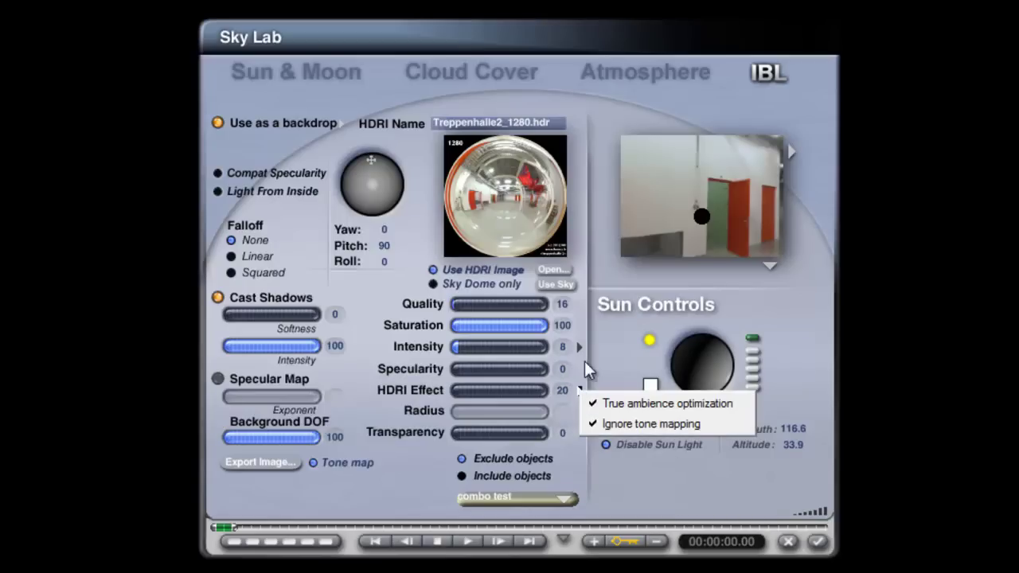
pyautogui.click(657, 404)
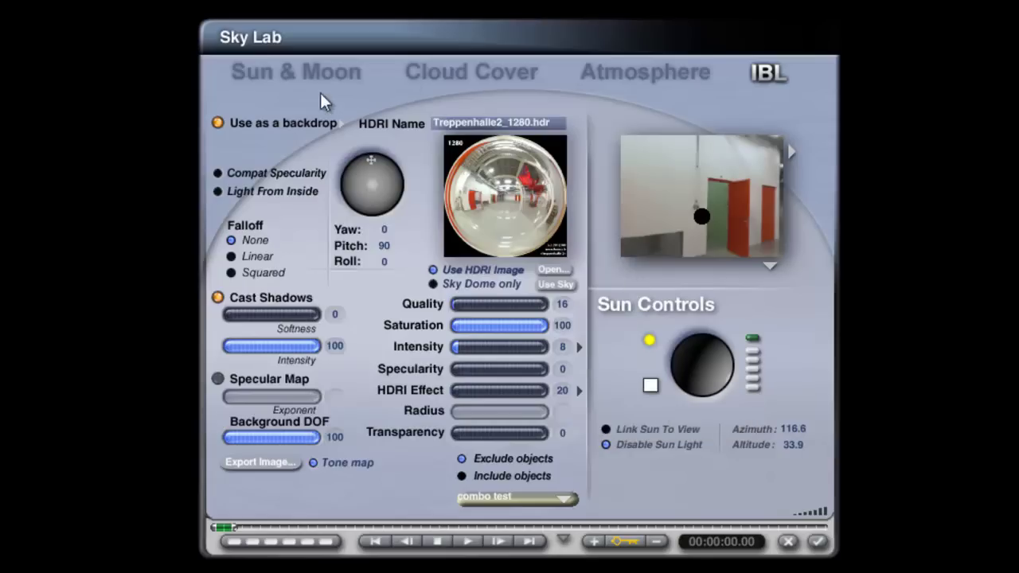
# - Adjust the HDRI backdrop option, make the HDRI light from inside, and turn off its cast shadows
pyautogui.click(340, 123)
pyautogui.click(396, 175)
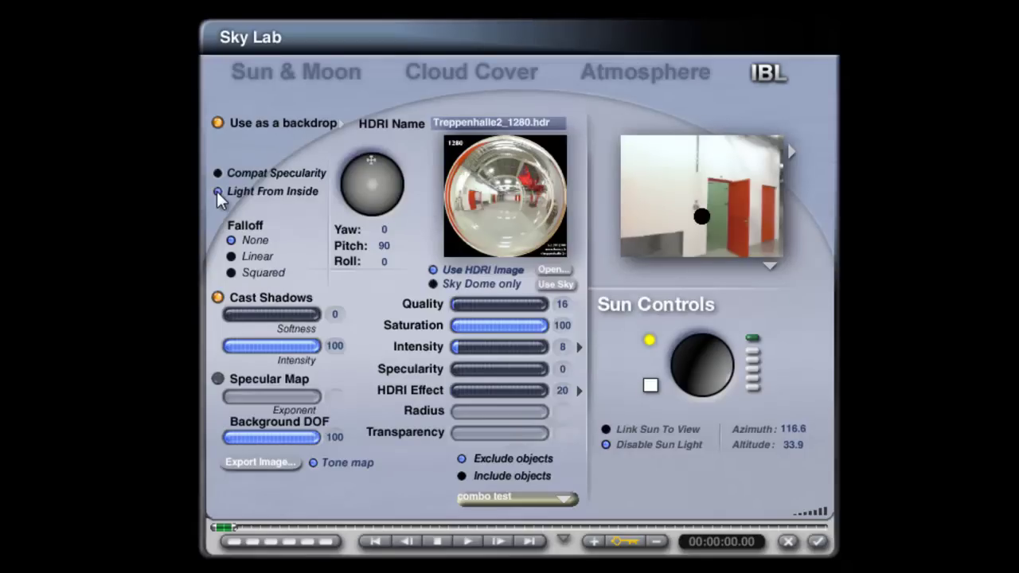
pyautogui.click(217, 298)
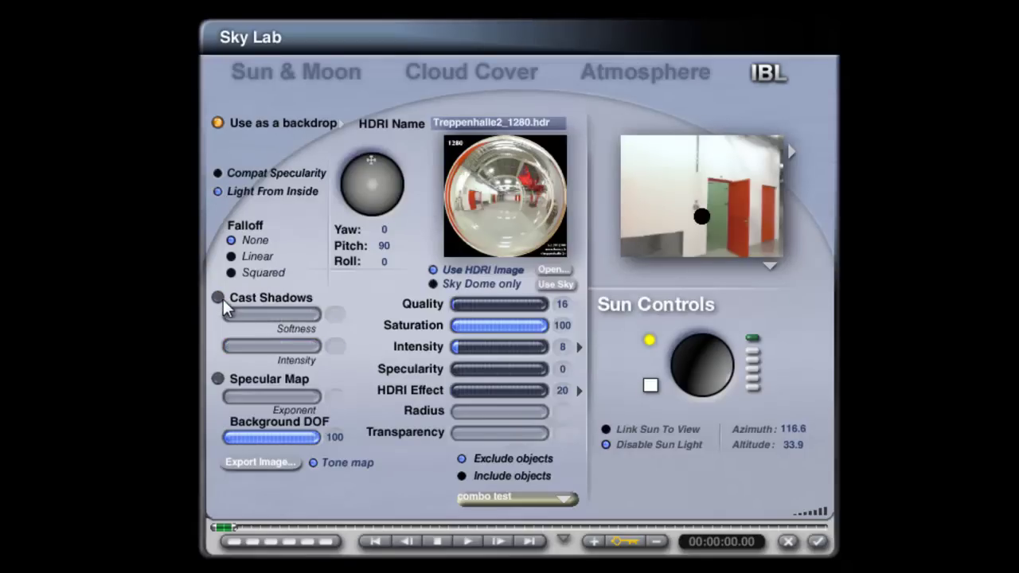
# - Limit the image-based lighting to included objects, choose Background as the included object, and accept the sky settings
pyautogui.click(461, 476)
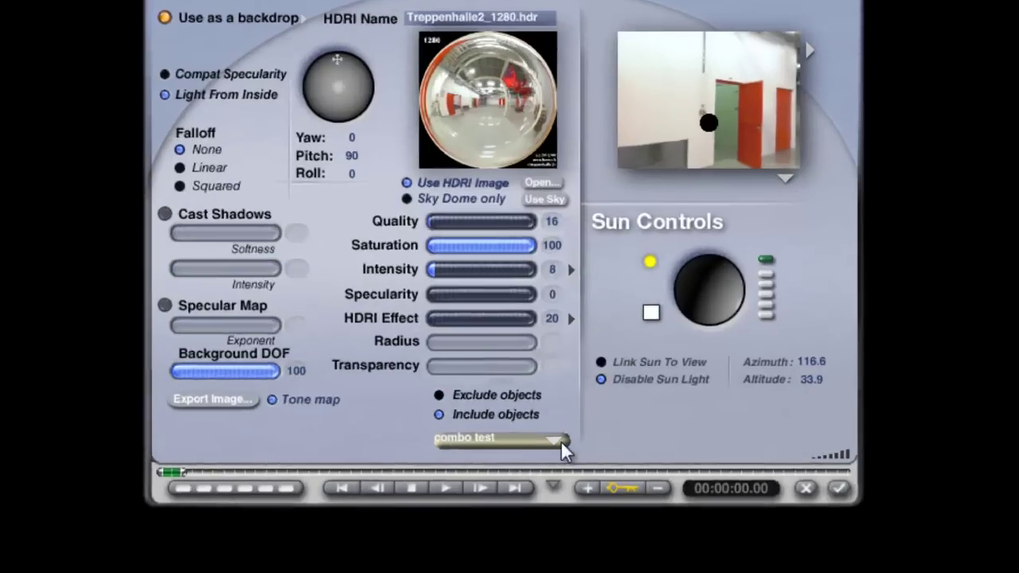
pyautogui.click(563, 499)
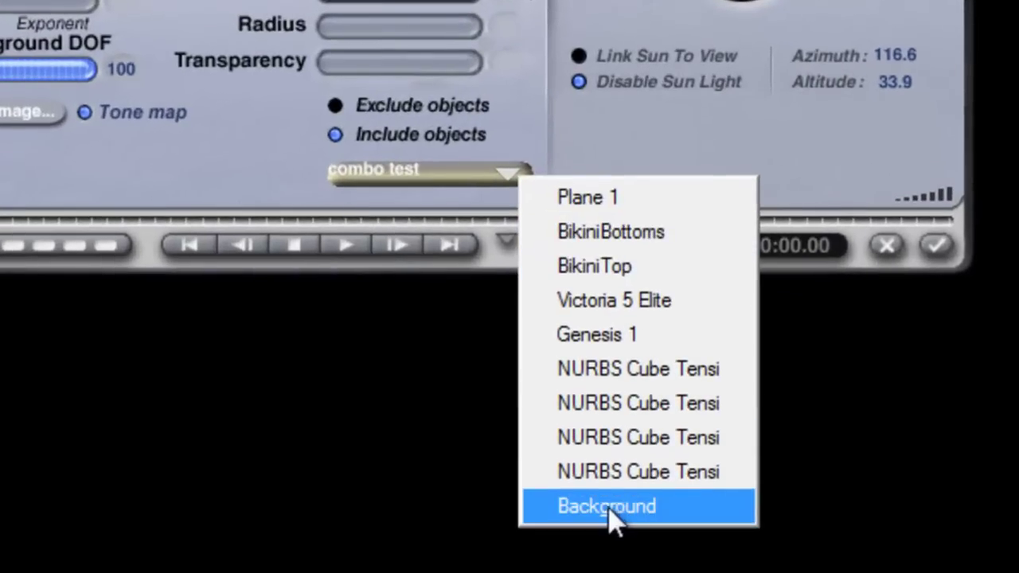
pyautogui.click(608, 508)
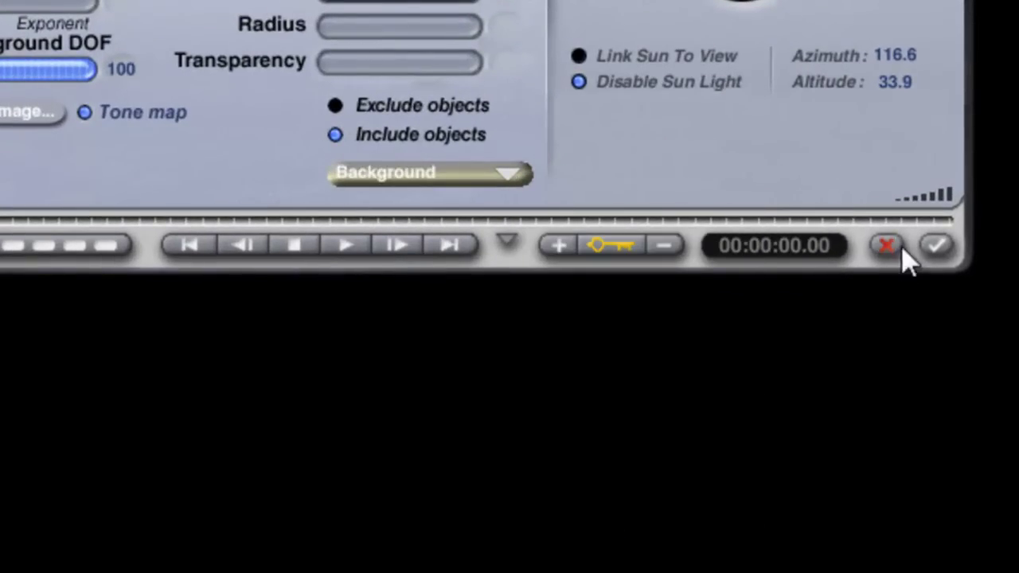
pyautogui.click(943, 242)
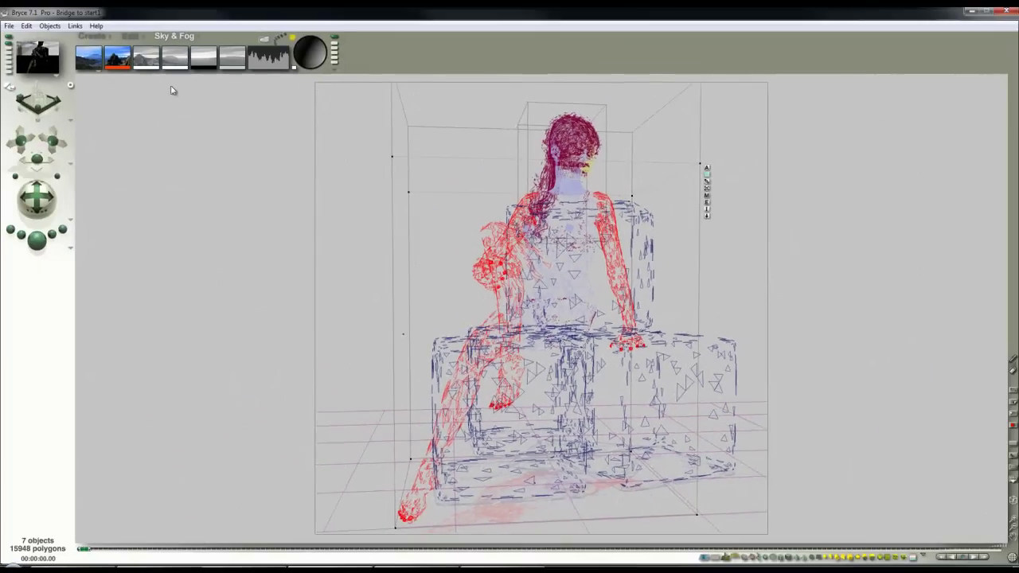
# - Turn the atmosphere off and test-render the scene lit only by the HDRI
pyautogui.click(90, 63)
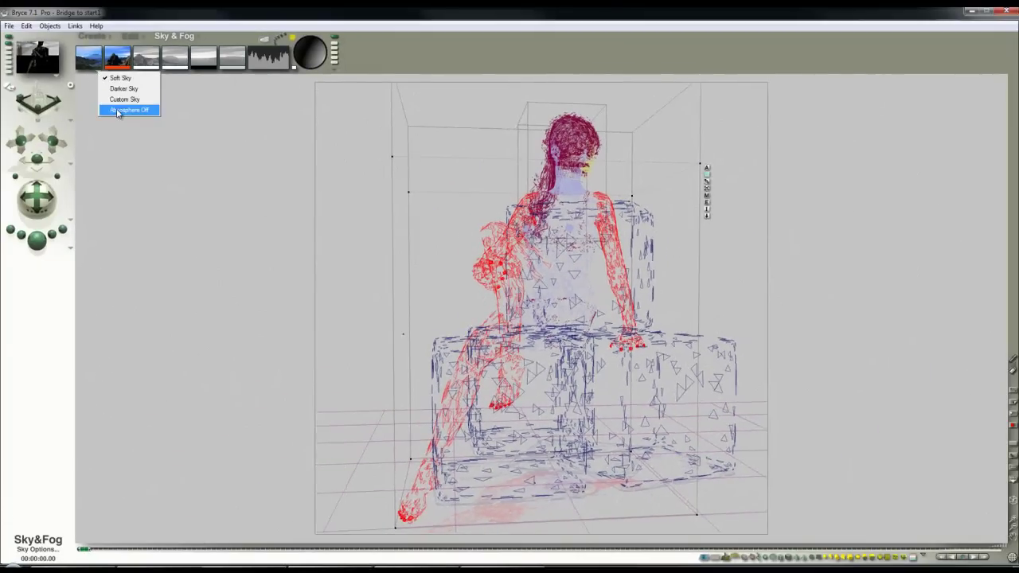
pyautogui.click(120, 109)
pyautogui.click(96, 61)
pyautogui.click(93, 71)
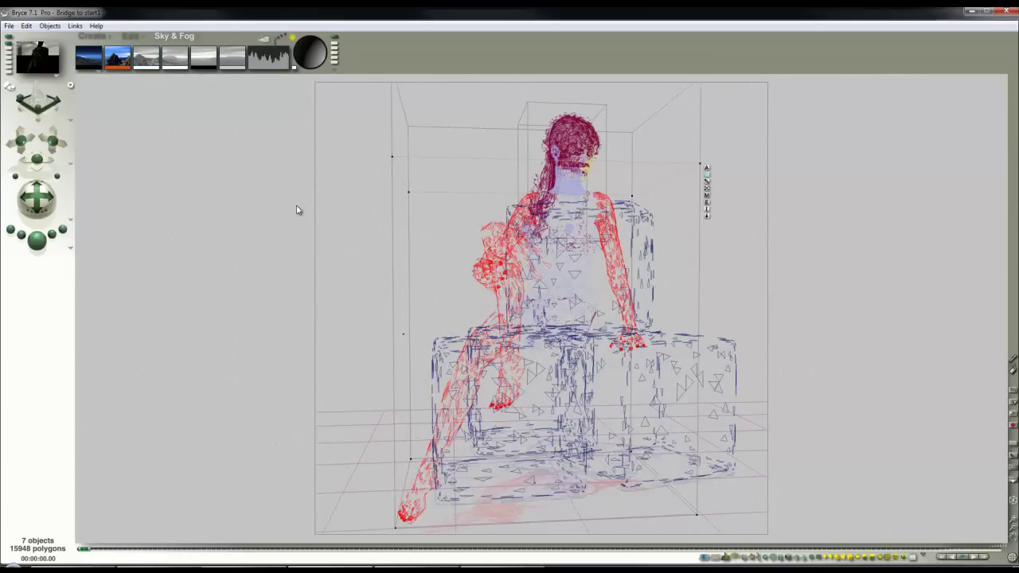
pyautogui.click(34, 244)
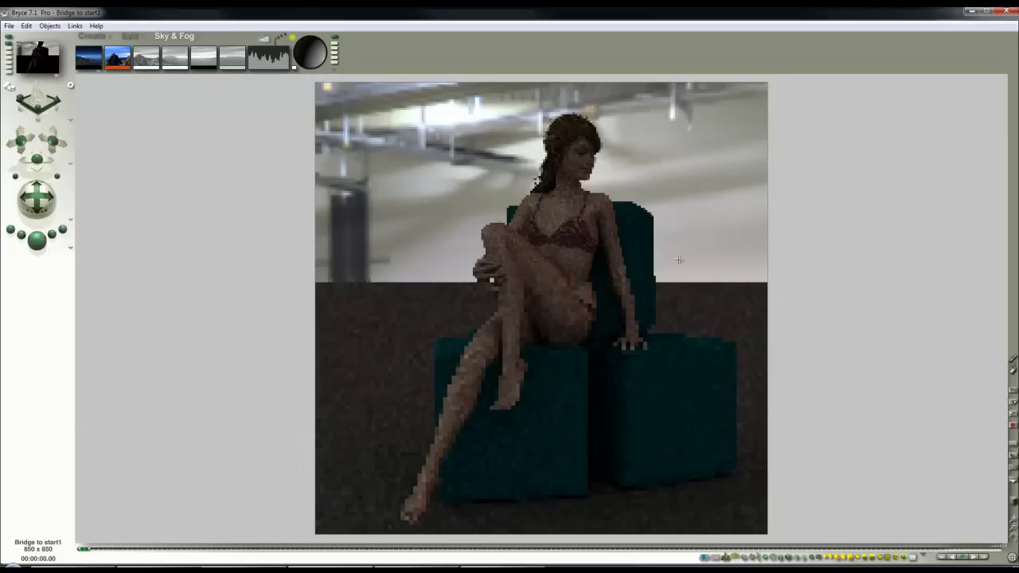
pyautogui.click(519, 291)
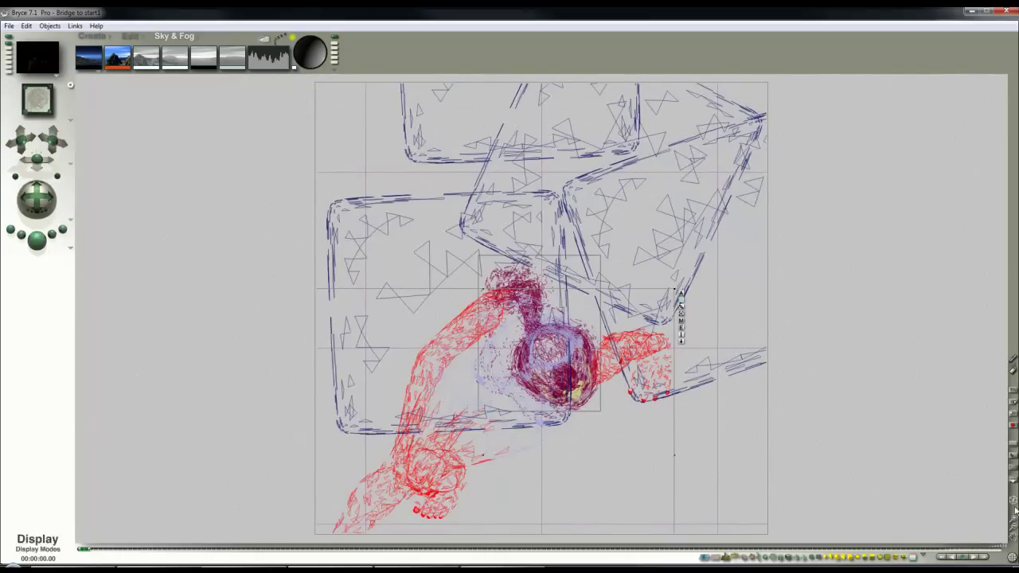
# - Create a cube, enlarge it, and place it behind the seating blocks as seen from above
pyautogui.click(1013, 531)
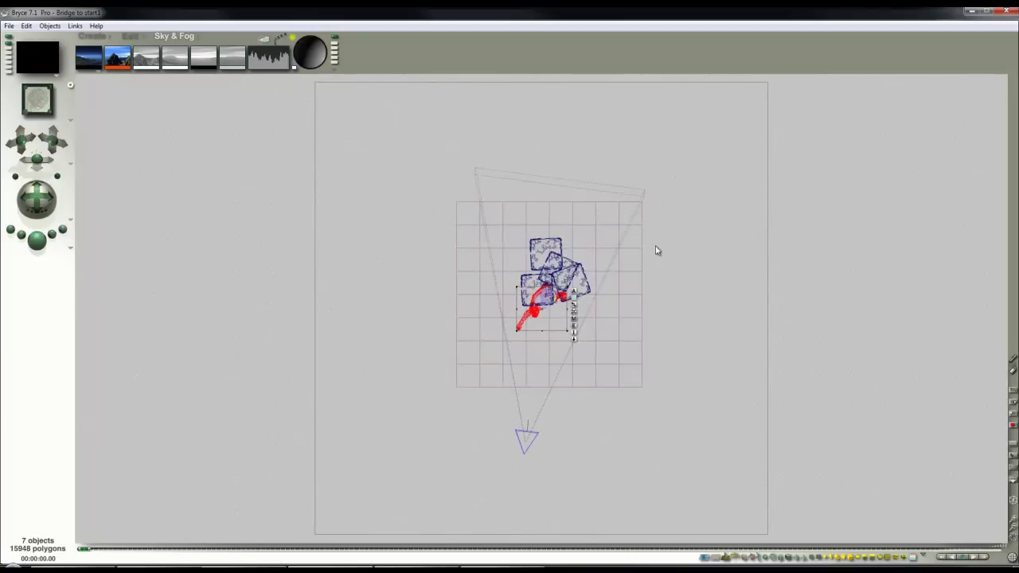
pyautogui.click(92, 36)
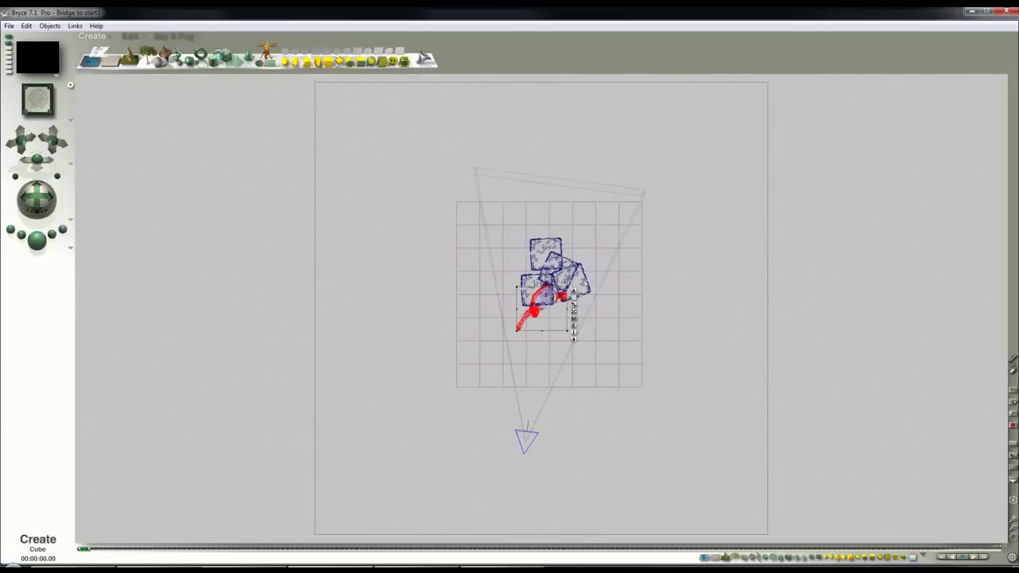
pyautogui.click(226, 55)
pyautogui.click(129, 36)
pyautogui.moveTo(125, 58); pyautogui.dragTo(170, 65)
pyautogui.moveTo(607, 364); pyautogui.dragTo(627, 207)
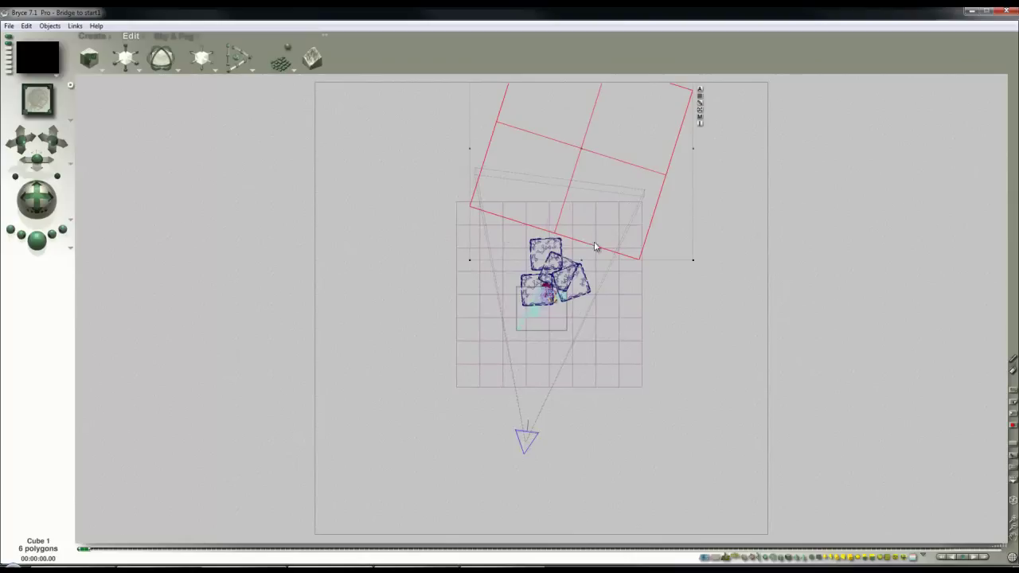
# - Test-render the scene through the camera, then rotate the backdrop cube slightly to square it with the view
pyautogui.press('2')
pyautogui.click(36, 239)
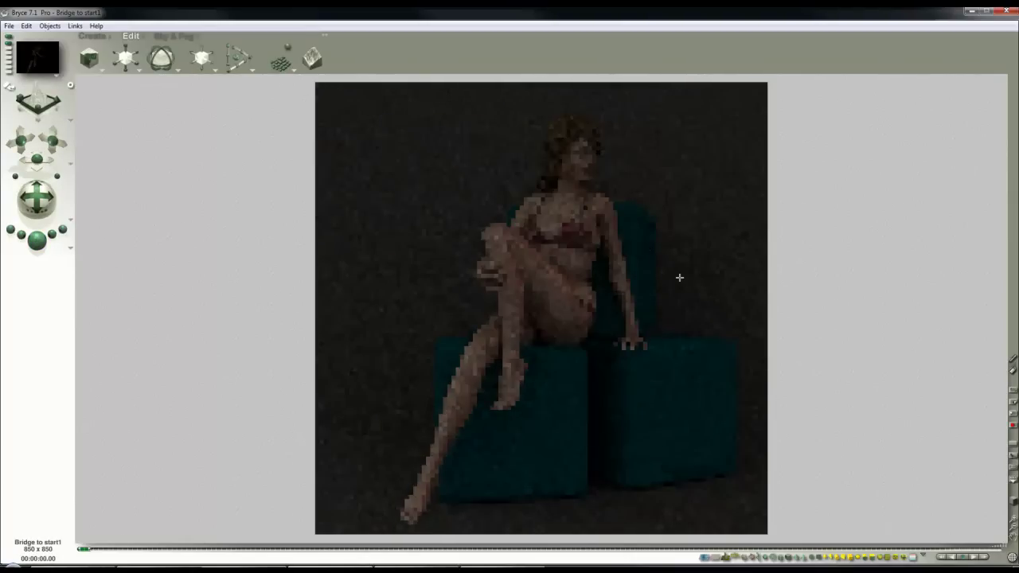
pyautogui.click(639, 295)
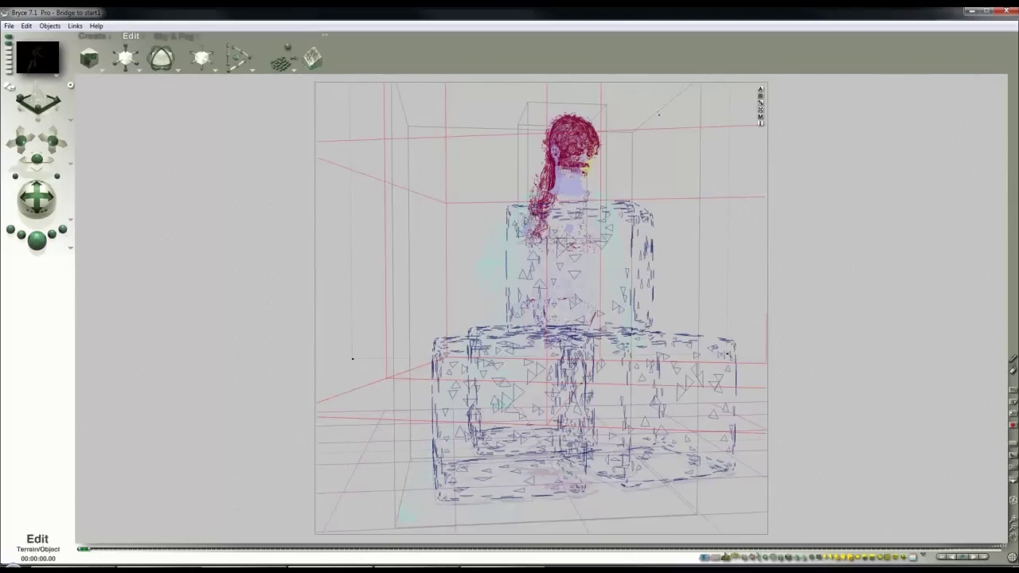
pyautogui.moveTo(161, 60); pyautogui.dragTo(170, 69)
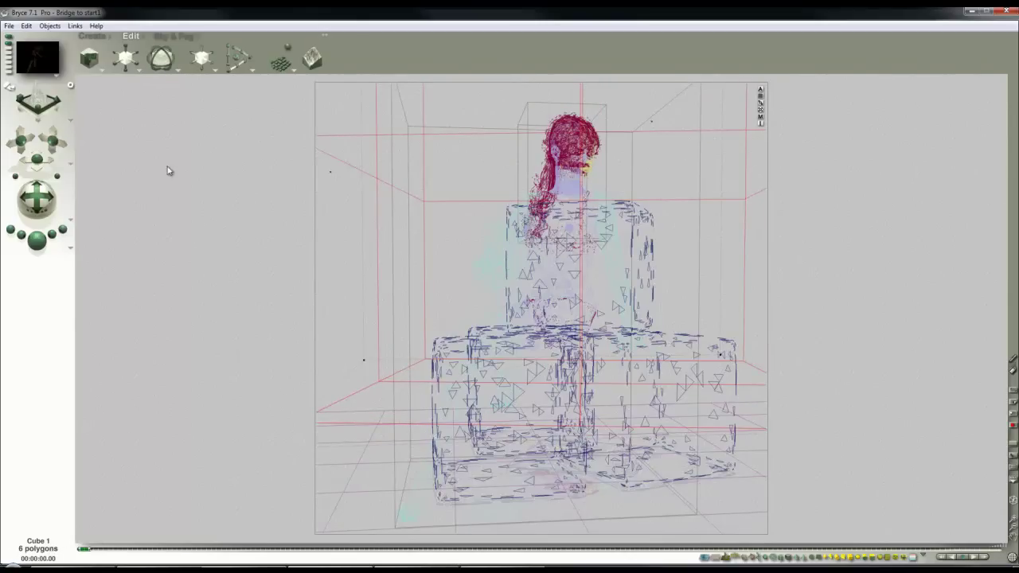
# - Add a radial light with true ambience optimization and a gel enabled, influencing only included objects
pyautogui.click(89, 37)
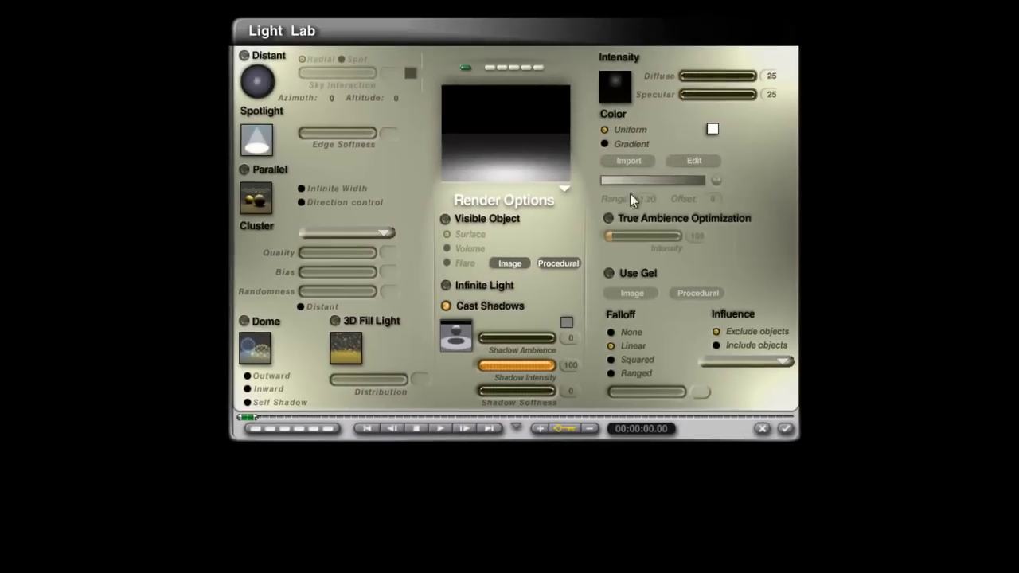
pyautogui.click(614, 216)
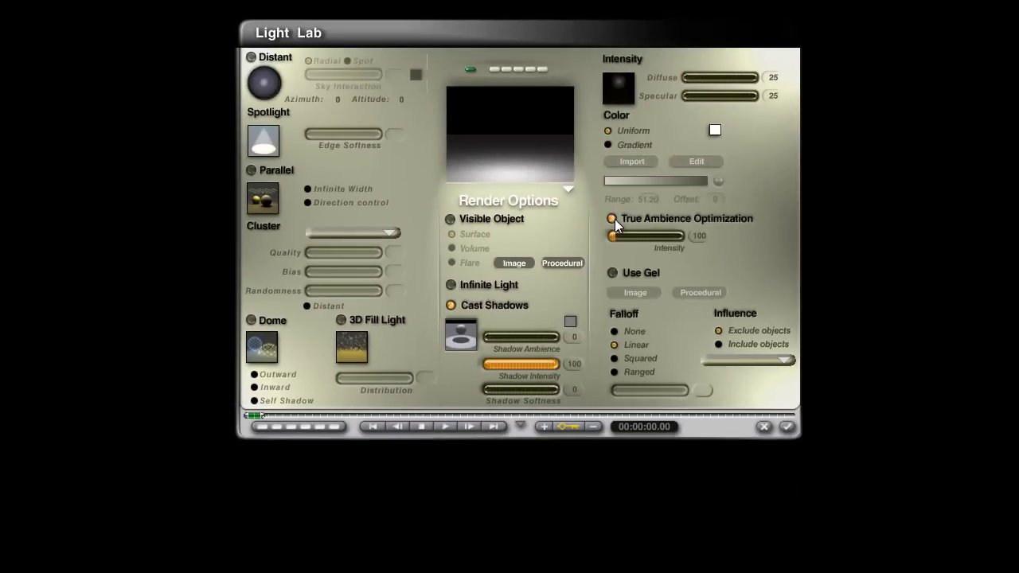
pyautogui.click(610, 273)
pyautogui.click(718, 343)
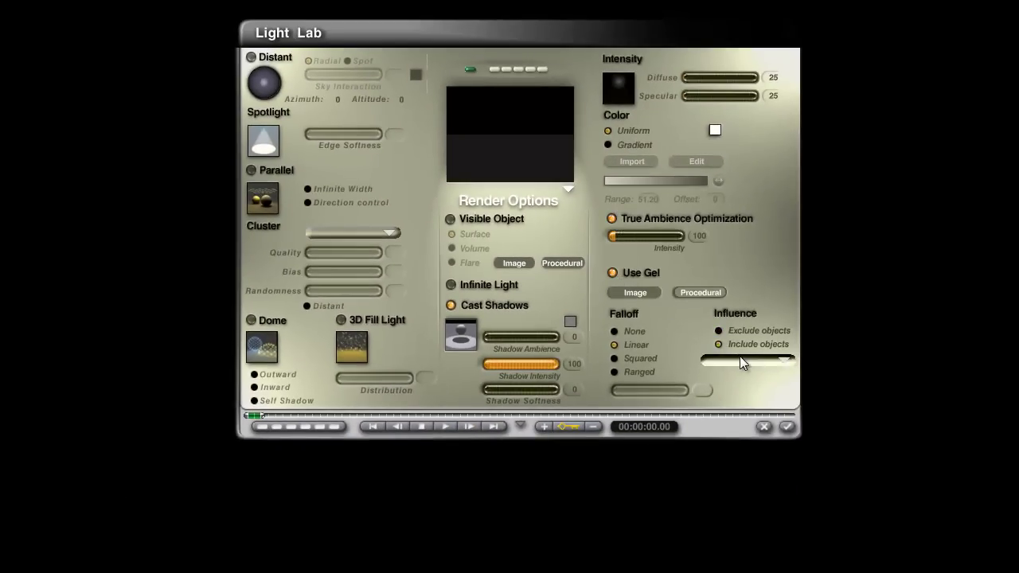
pyautogui.click(739, 362)
pyautogui.click(780, 526)
# - Give the light a procedural gel with grey diffuse colour and transparency 0, and accept the light settings
pyautogui.click(713, 293)
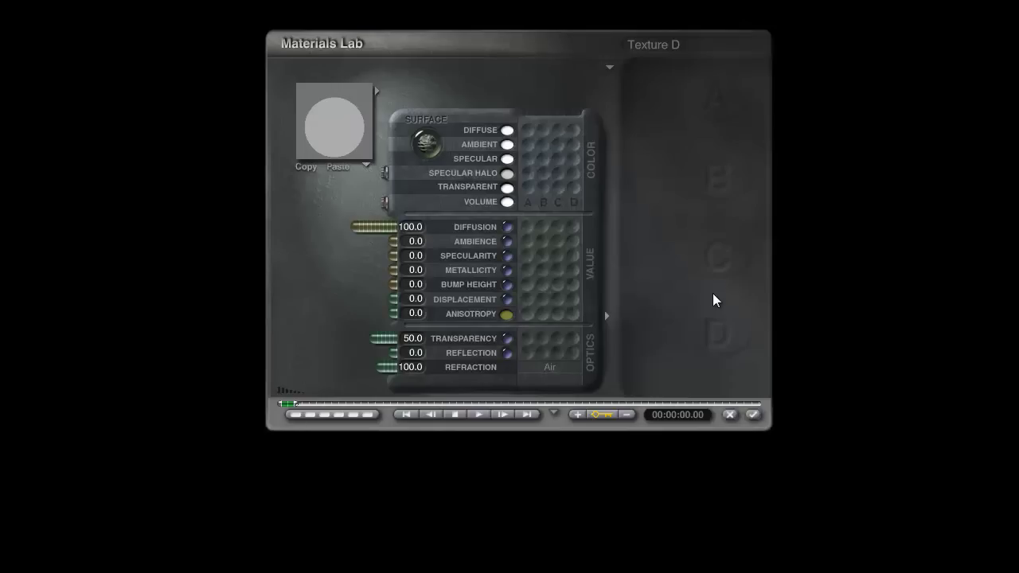
pyautogui.click(384, 203)
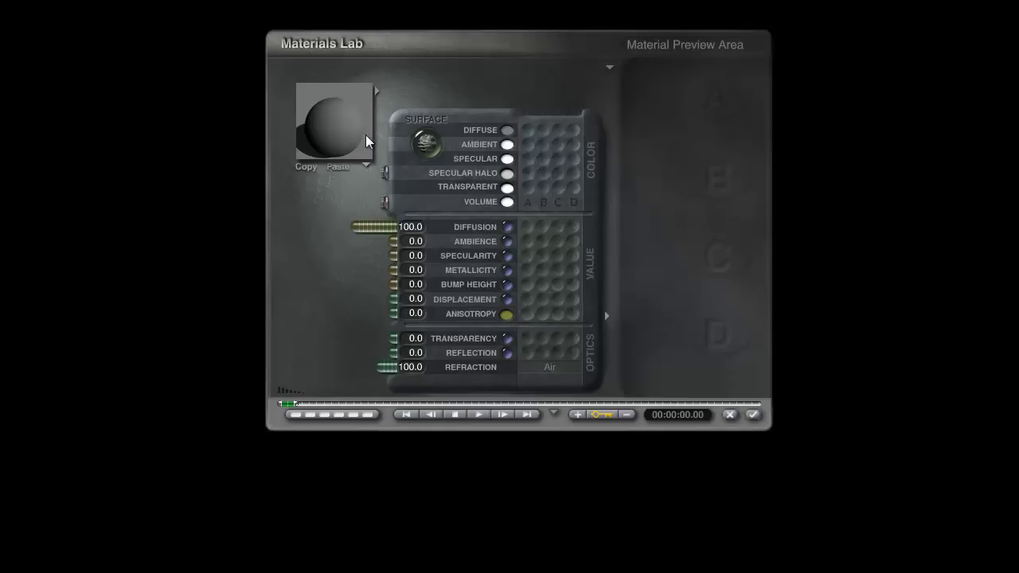
pyautogui.click(752, 413)
pyautogui.click(778, 424)
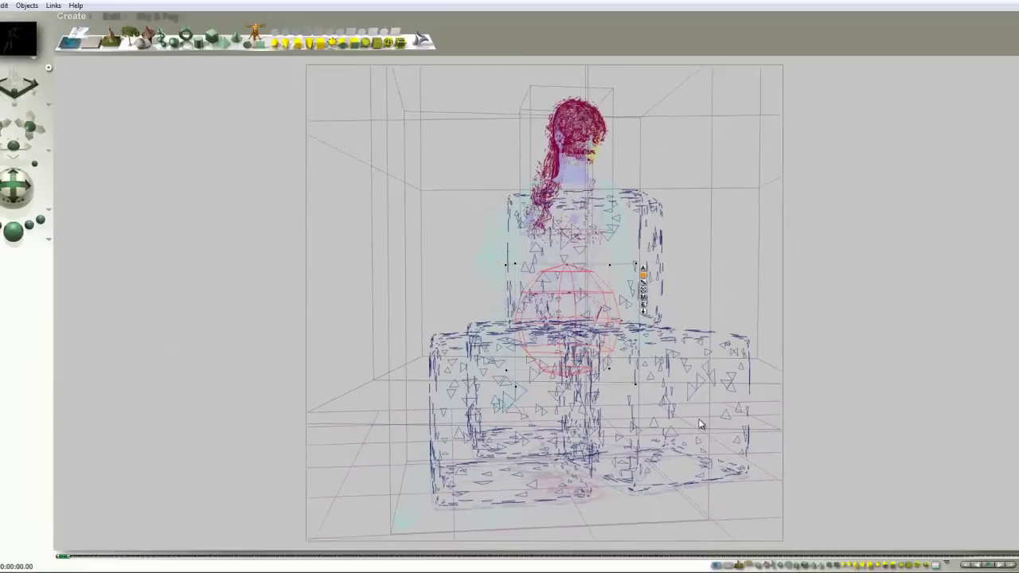
# - Enlarge the radial light until it surrounds the figure and blocks, and test-render the scene
pyautogui.click(121, 26)
pyautogui.moveTo(116, 48); pyautogui.dragTo(167, 60)
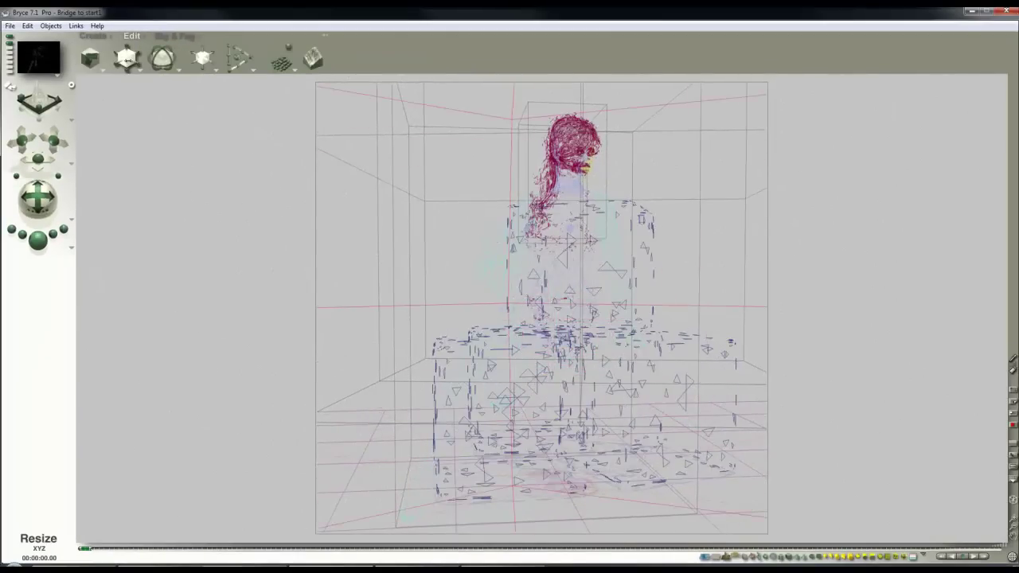
pyautogui.click(54, 246)
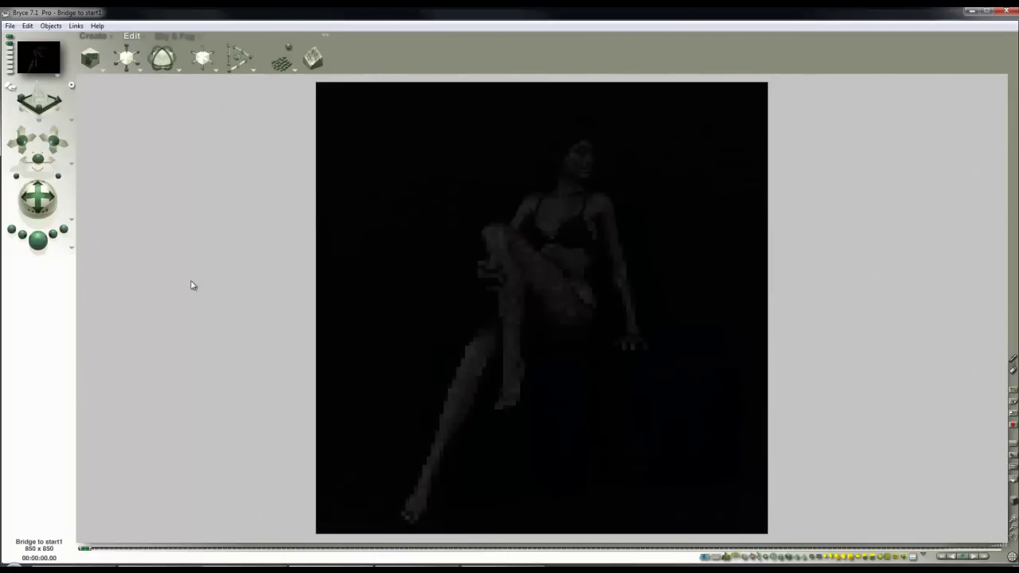
pyautogui.click(616, 284)
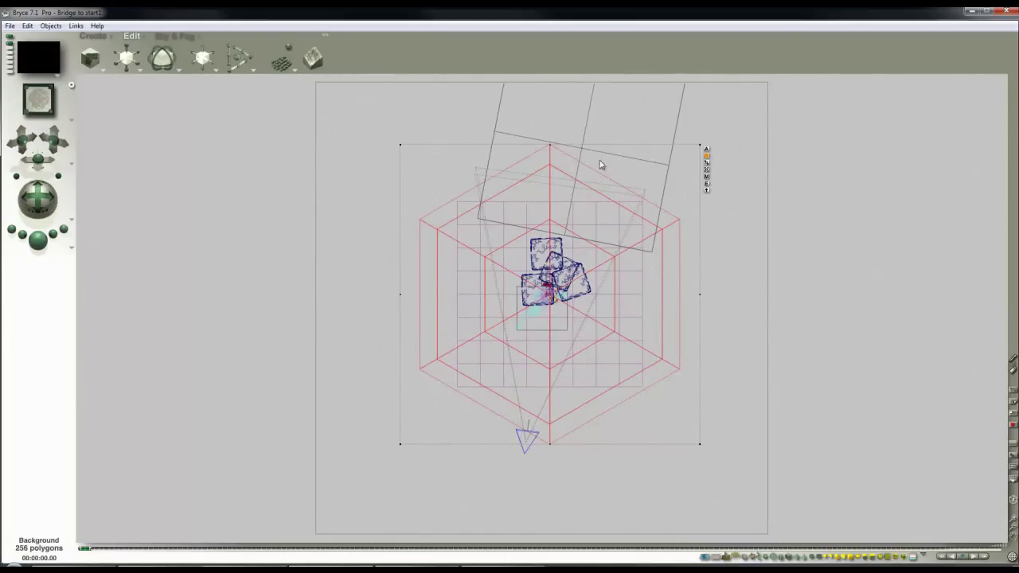
# - Set the HDRI Effect of the image-based lighting to 500 in the Sky Lab
pyautogui.click(180, 37)
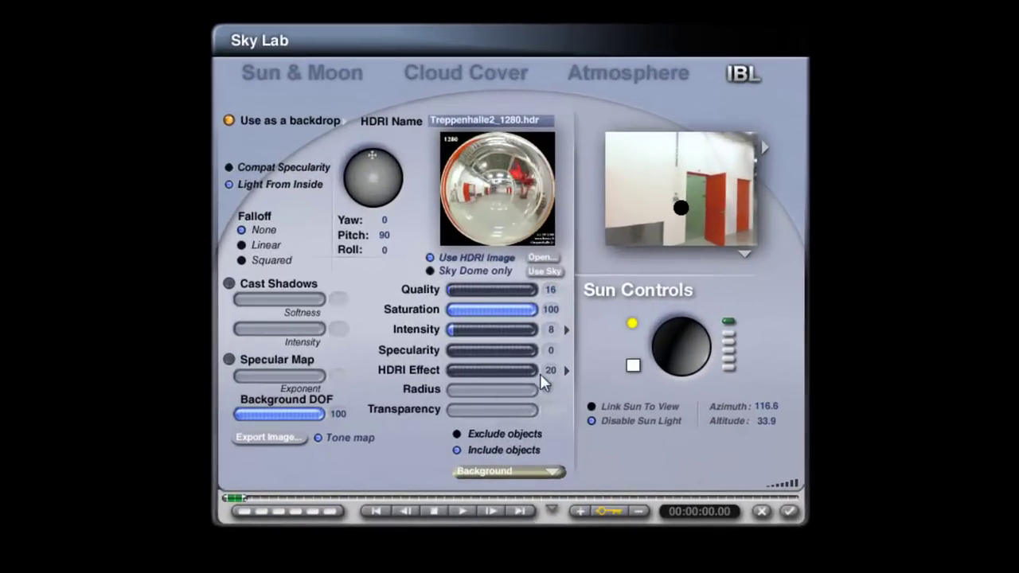
pyautogui.write('500')
pyautogui.press('Return')
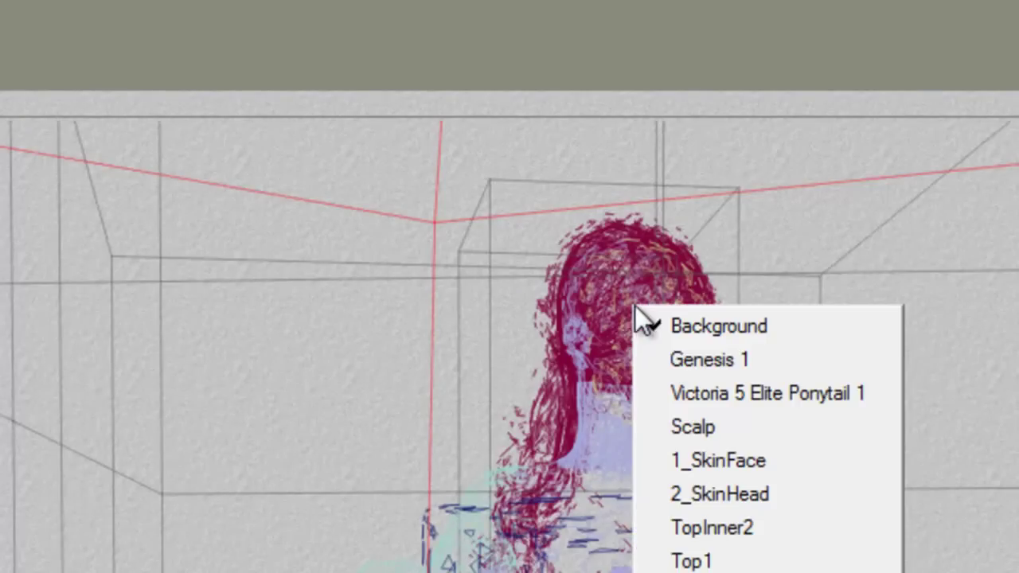
# - Render the HDRI surroundings from a view turned away from the figure, then return to the camera view
pyautogui.click(726, 425)
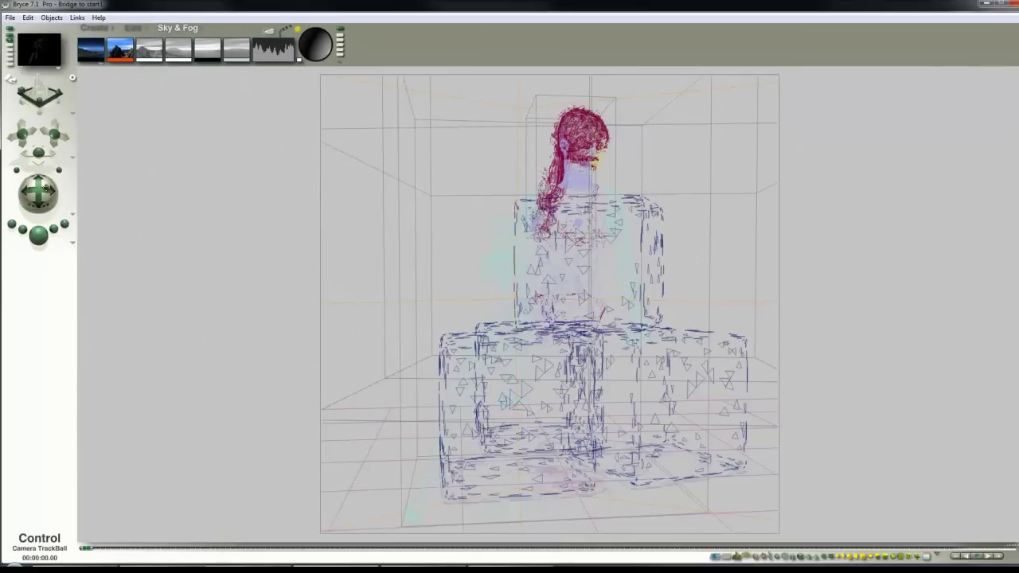
pyautogui.moveTo(41, 188); pyautogui.dragTo(42, 188)
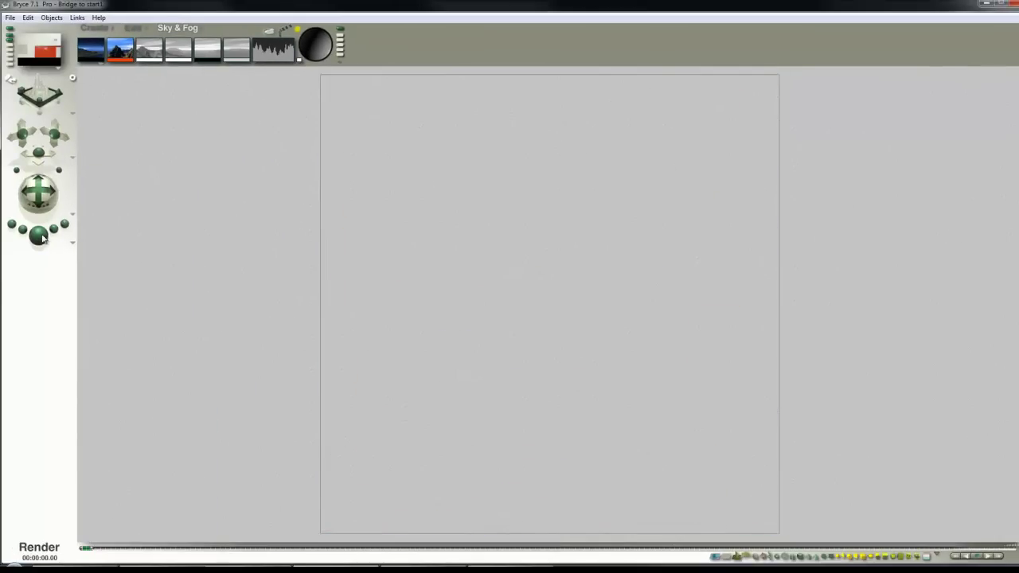
pyautogui.click(42, 237)
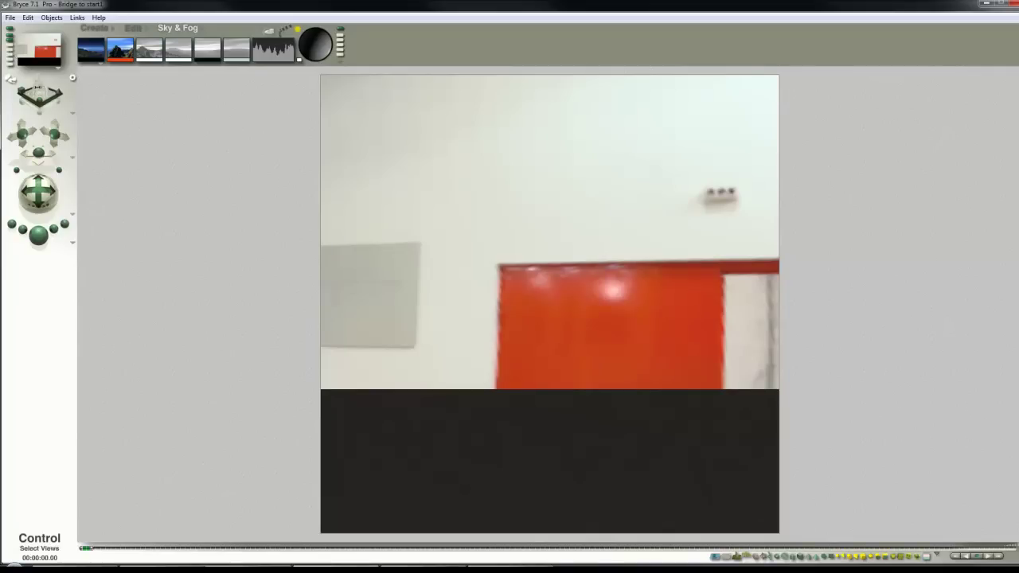
pyautogui.click(276, 285)
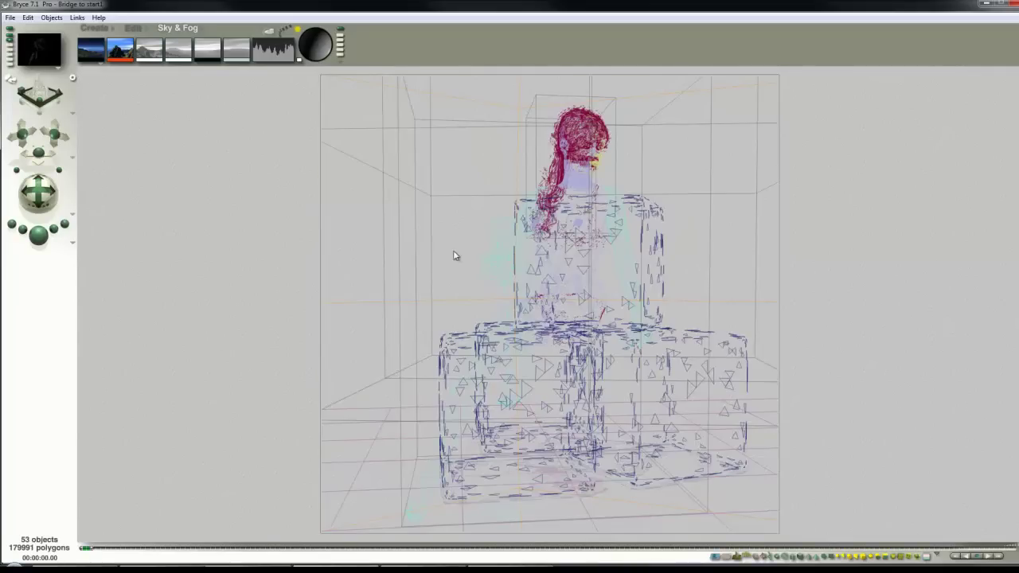
# - Check which objects lie beside the figure's head, then test-render the scene through the camera
pyautogui.rightClick(499, 118)
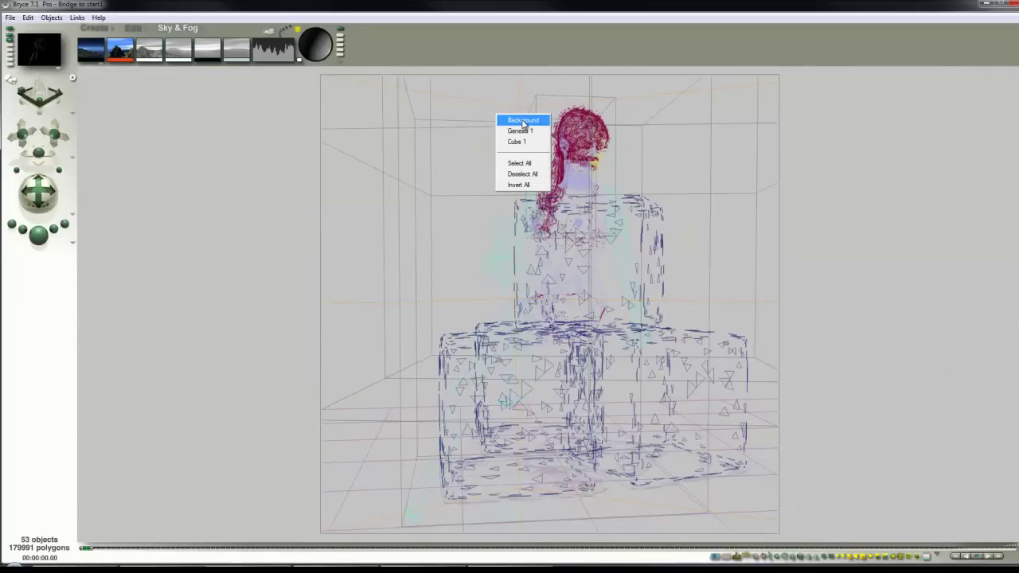
pyautogui.click(830, 121)
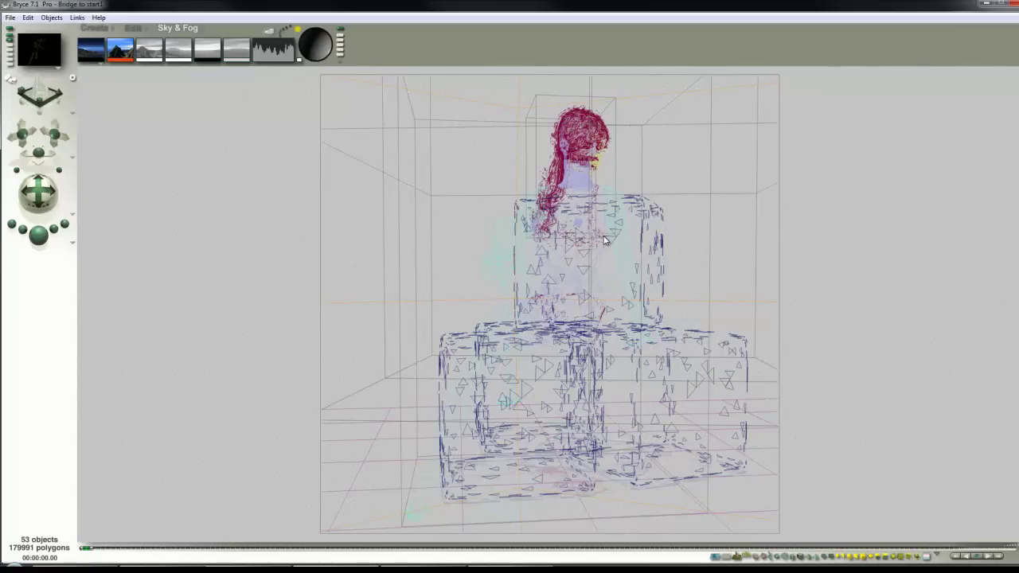
pyautogui.hotkey('ctrl', 'r')
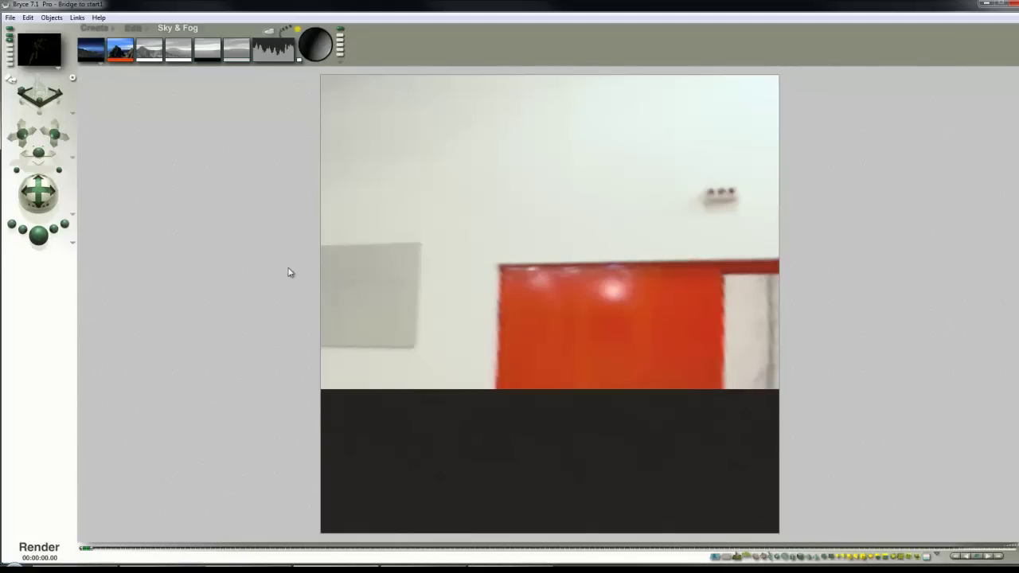
pyautogui.hotkey('ctrl', 'r')
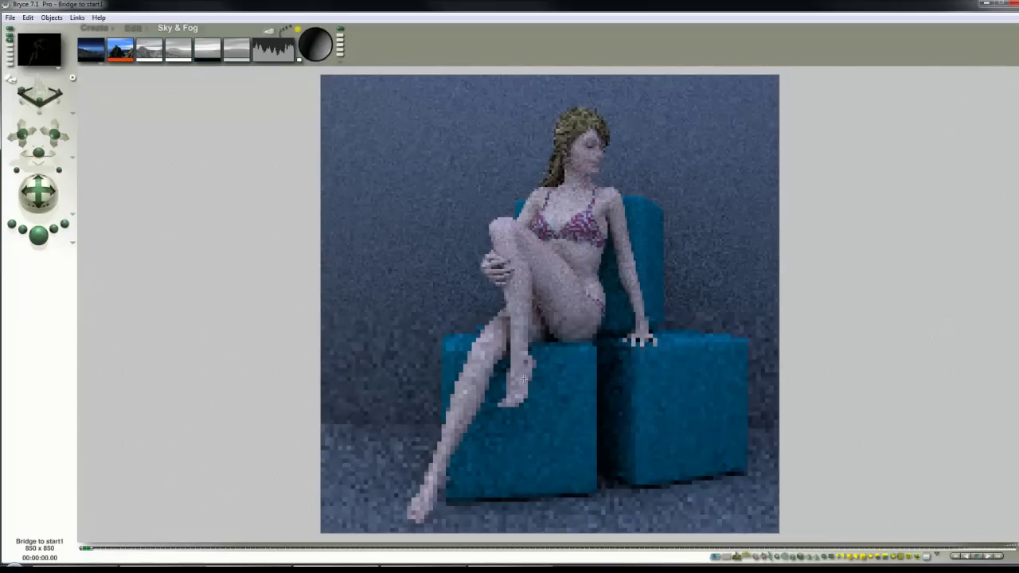
# - Reduce the HDRI saturation in the Sky Lab's image-based lighting settings and test-render the scene
pyautogui.click(269, 32)
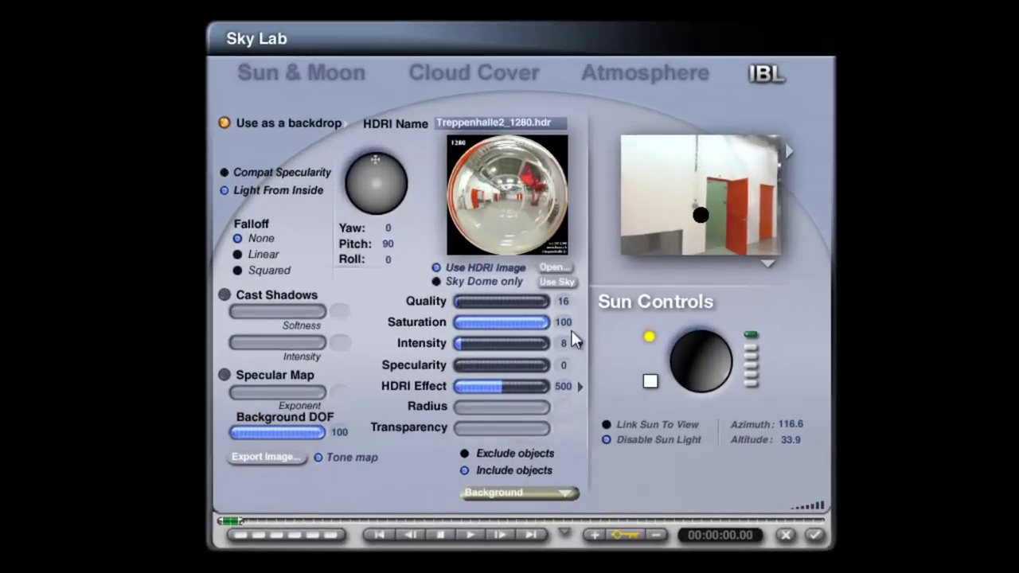
pyautogui.click(558, 319)
pyautogui.click(707, 493)
pyautogui.click(815, 535)
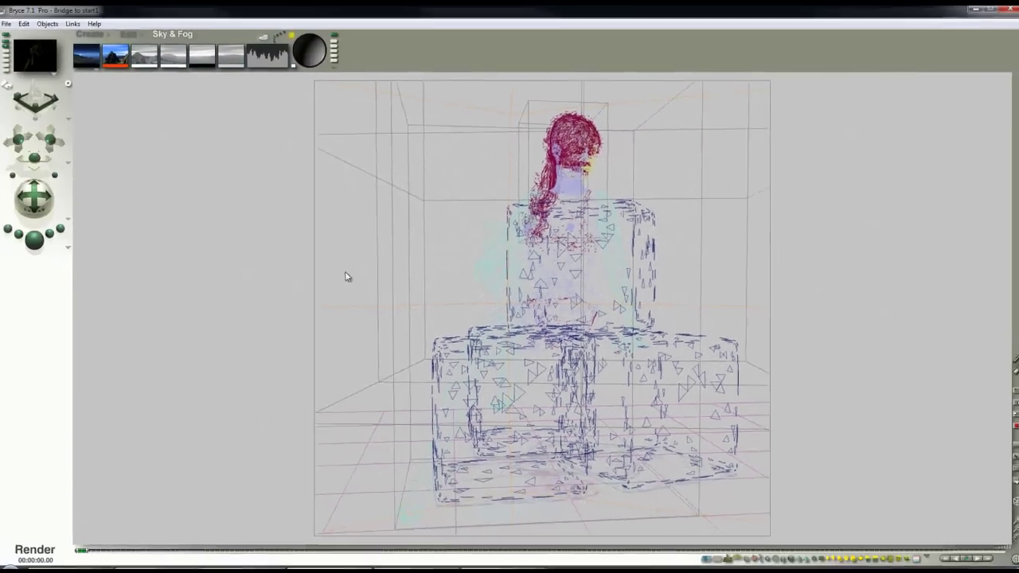
pyautogui.hotkey('ctrl', 'r')
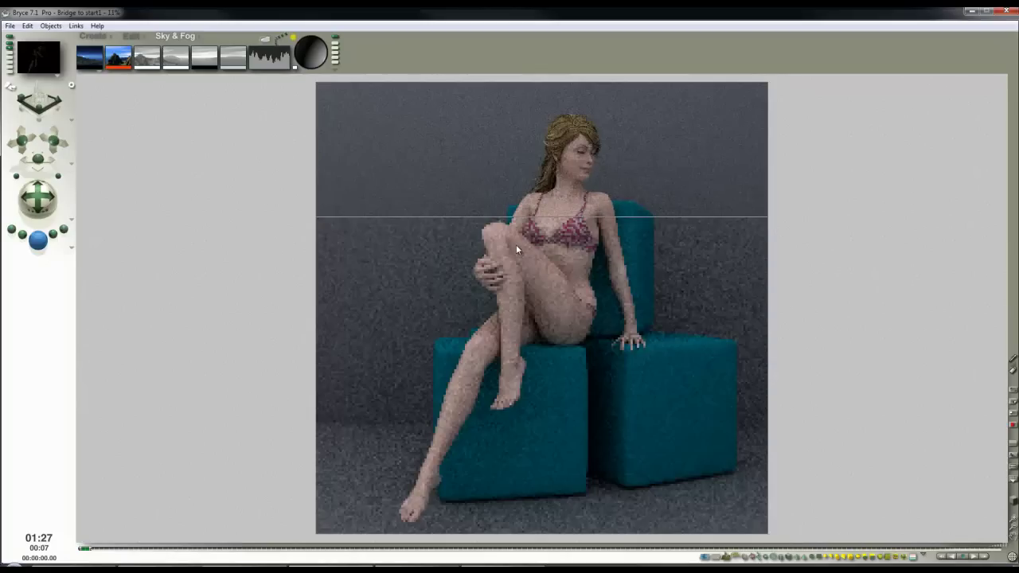
pyautogui.click(473, 223)
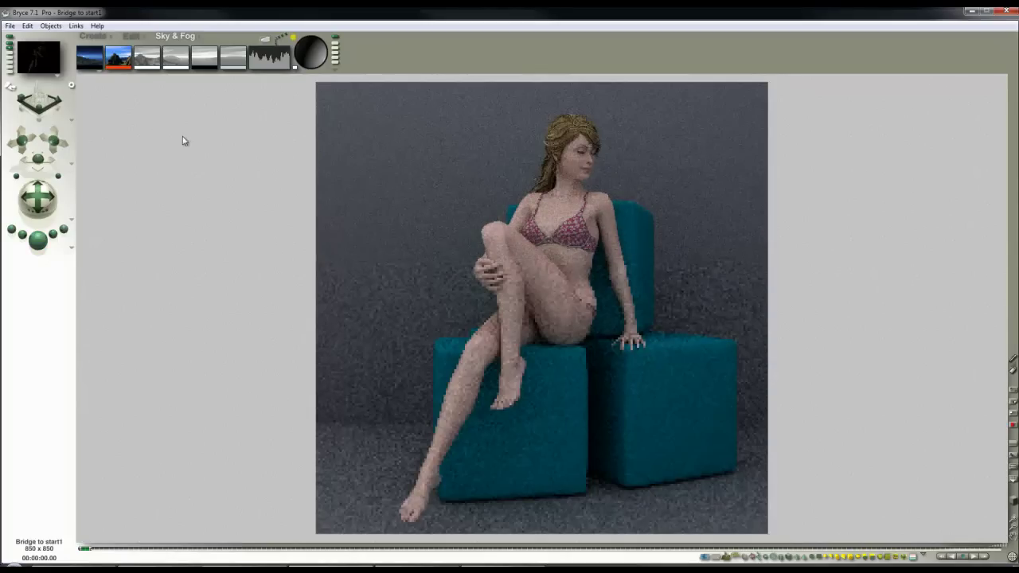
# - Add a second radial light and place it behind and to the right of the figure, raised above head height
pyautogui.click(93, 36)
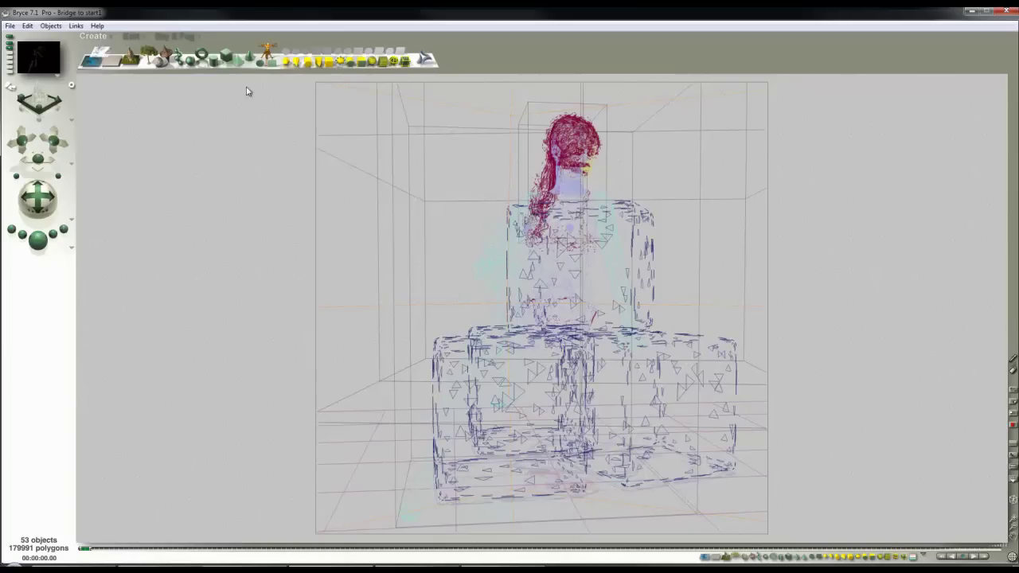
pyautogui.click(287, 66)
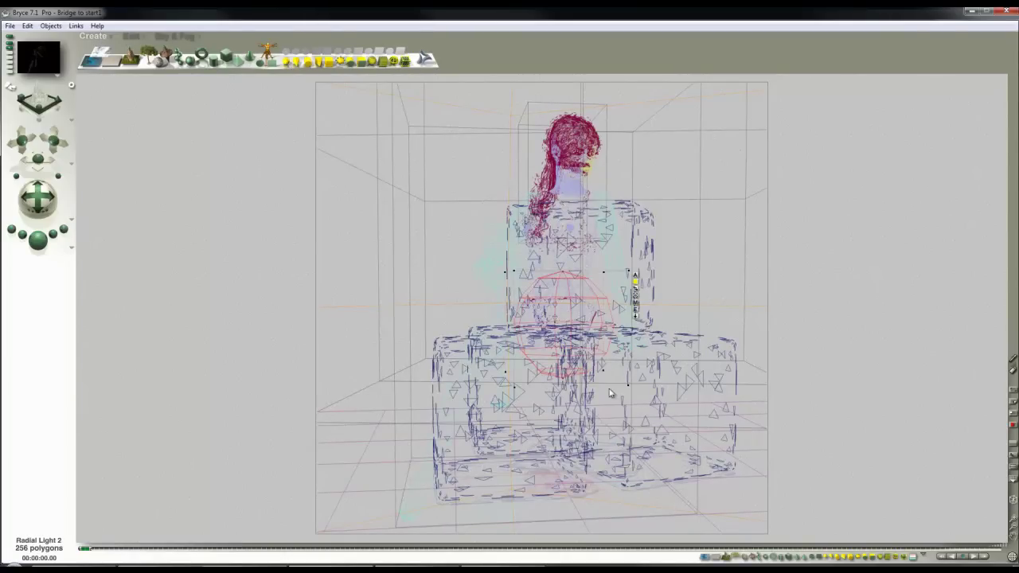
pyautogui.press('3')
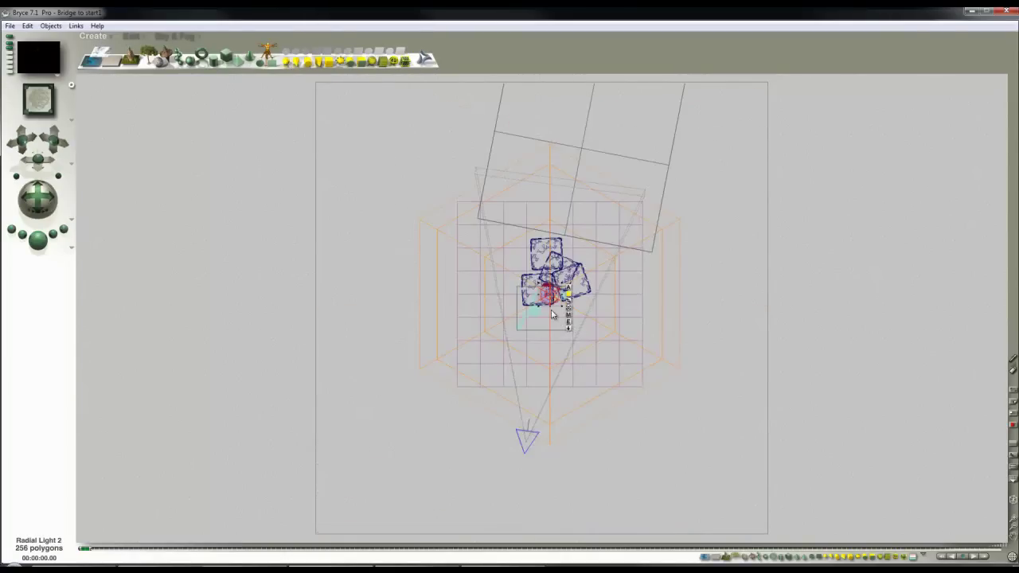
pyautogui.moveTo(547, 294); pyautogui.dragTo(649, 177)
pyautogui.press('5')
pyautogui.press('1')
pyautogui.click(37, 240)
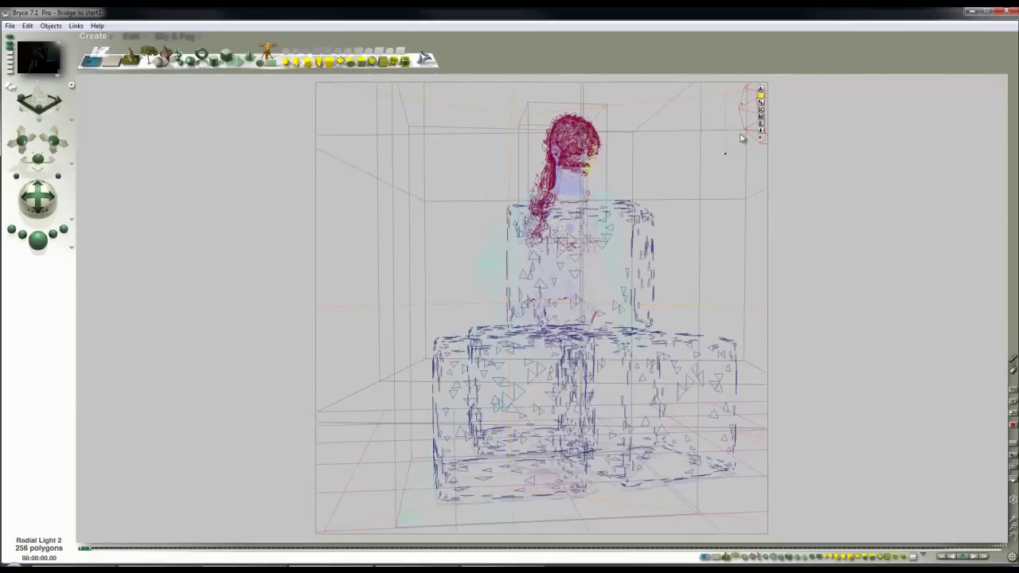
# - Colour the new radial light cyan, with green and blue at 255, and test-render the scene
pyautogui.click(720, 148)
pyautogui.click(760, 124)
pyautogui.click(640, 220)
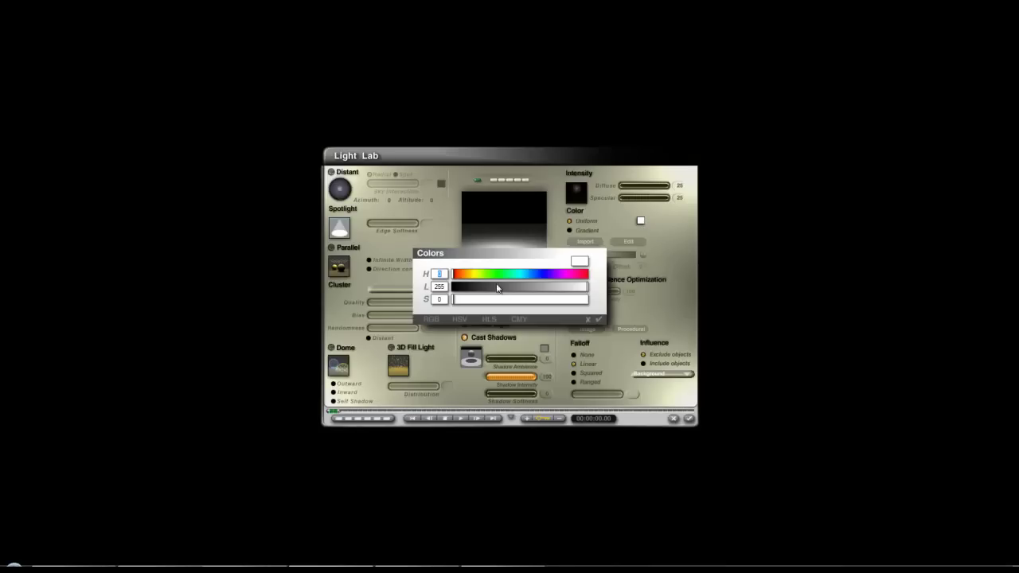
pyautogui.click(524, 274)
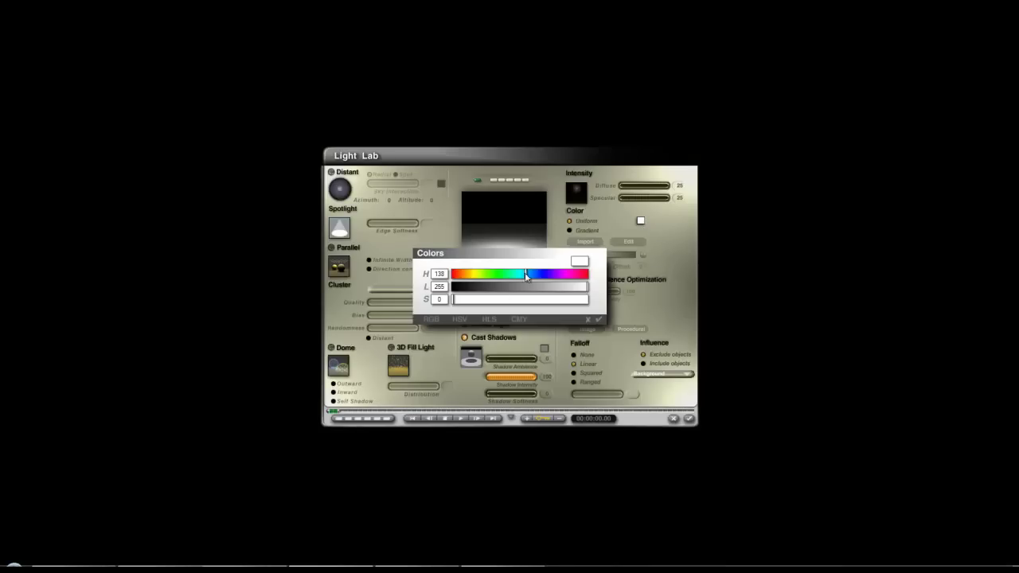
pyautogui.click(599, 319)
pyautogui.click(640, 221)
pyautogui.click(431, 319)
pyautogui.click(568, 275)
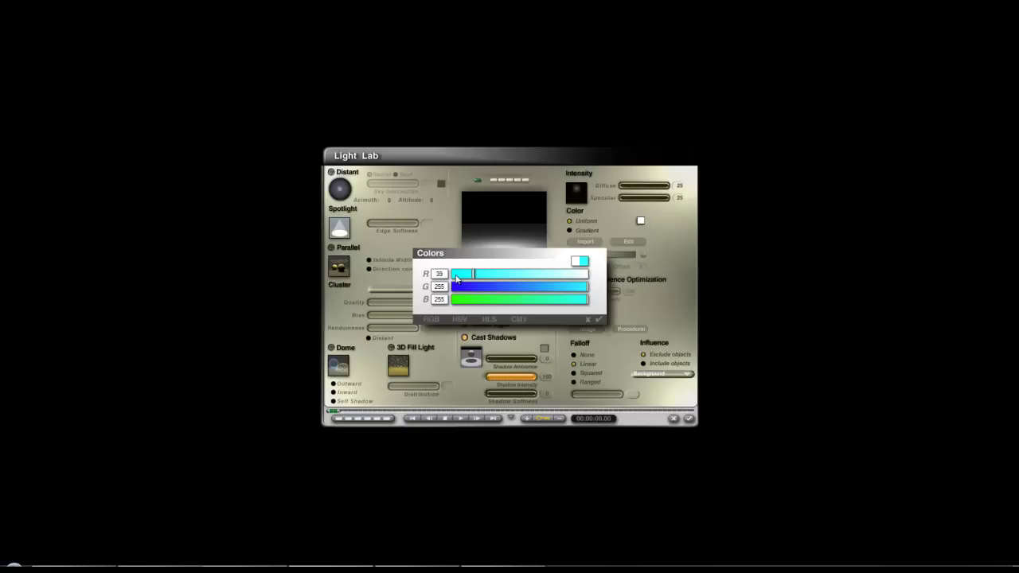
pyautogui.click(602, 320)
pyautogui.click(690, 420)
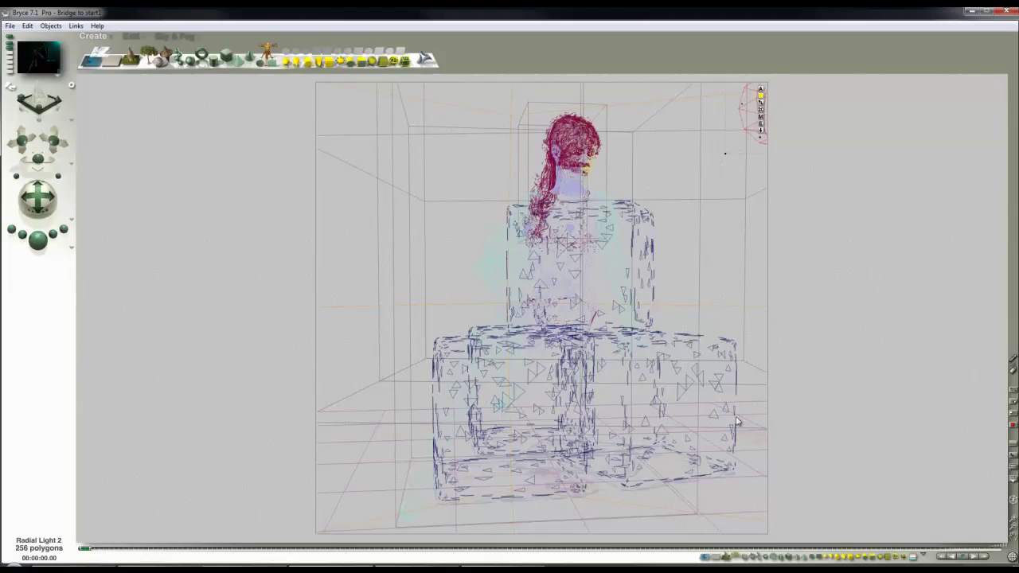
pyautogui.click(38, 239)
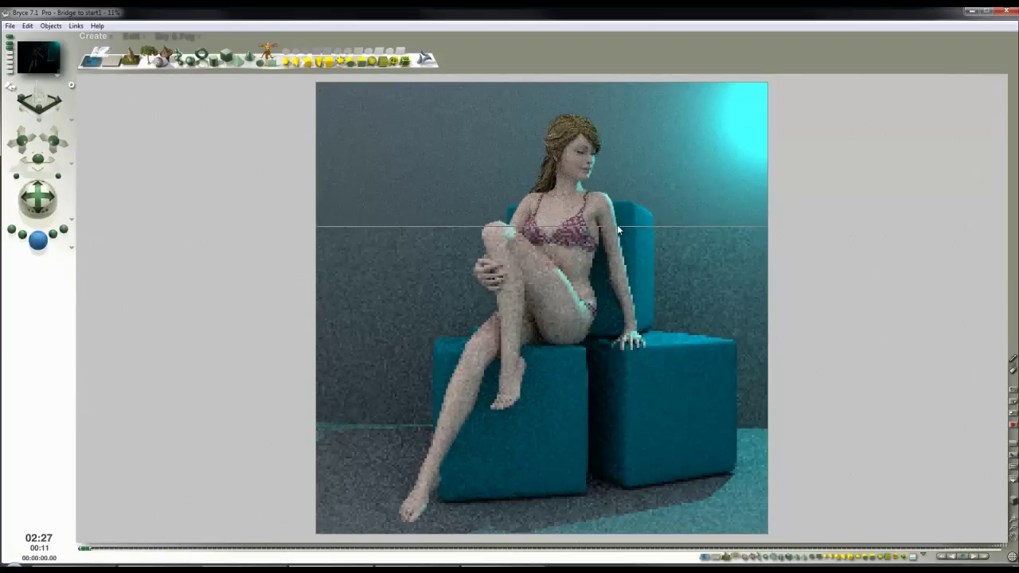
pyautogui.click(595, 191)
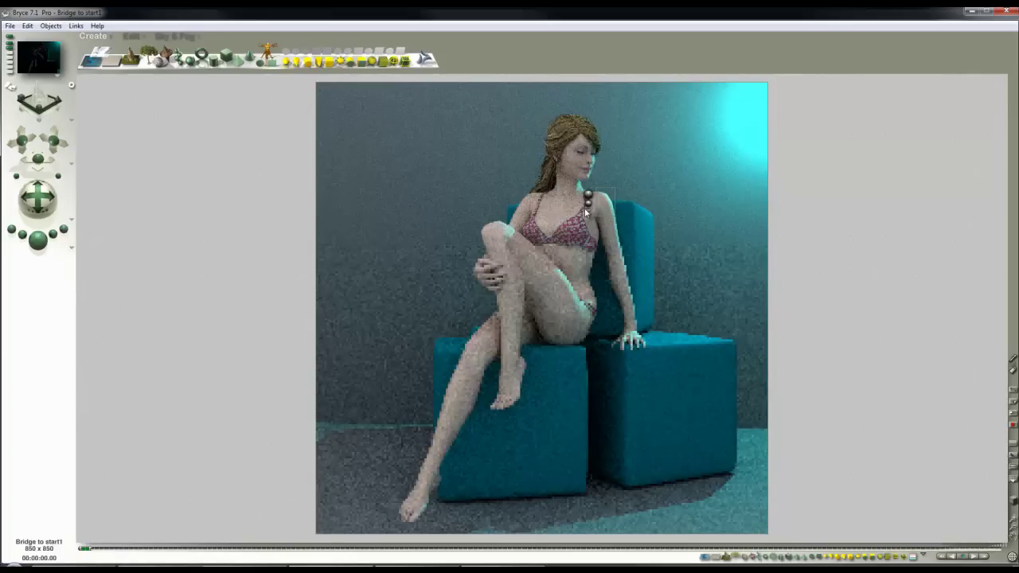
# - Add a third radial light to the left of the figure, raise it above head height, and return to the camera view
pyautogui.click(561, 274)
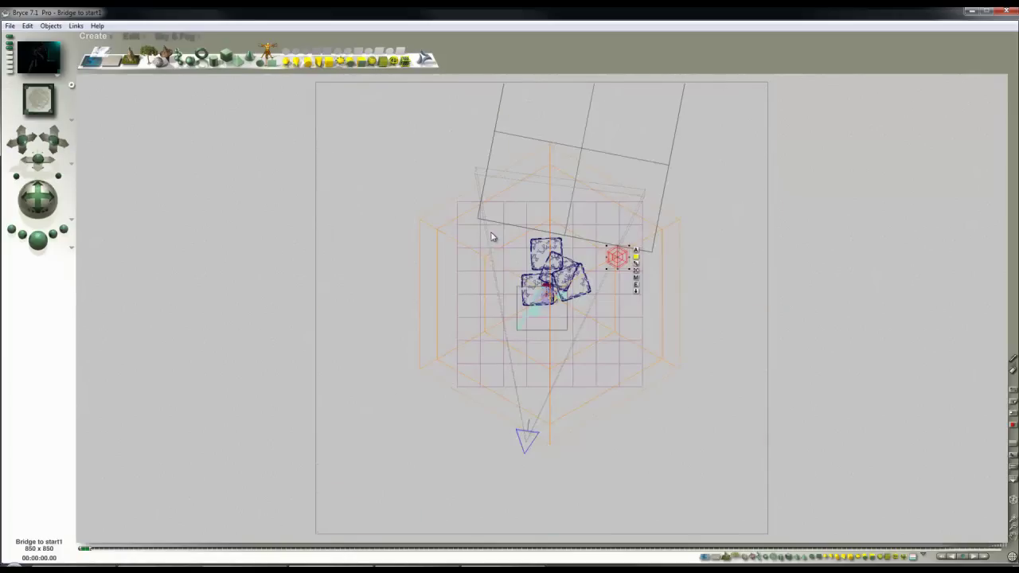
pyautogui.click(293, 60)
pyautogui.moveTo(543, 296); pyautogui.dragTo(485, 304)
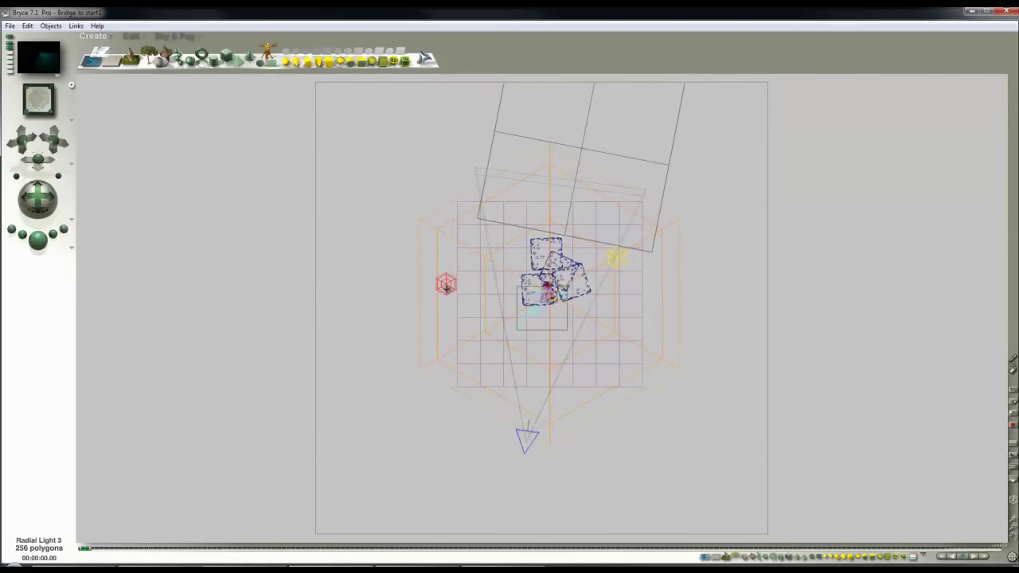
pyautogui.press('2')
pyautogui.press('5')
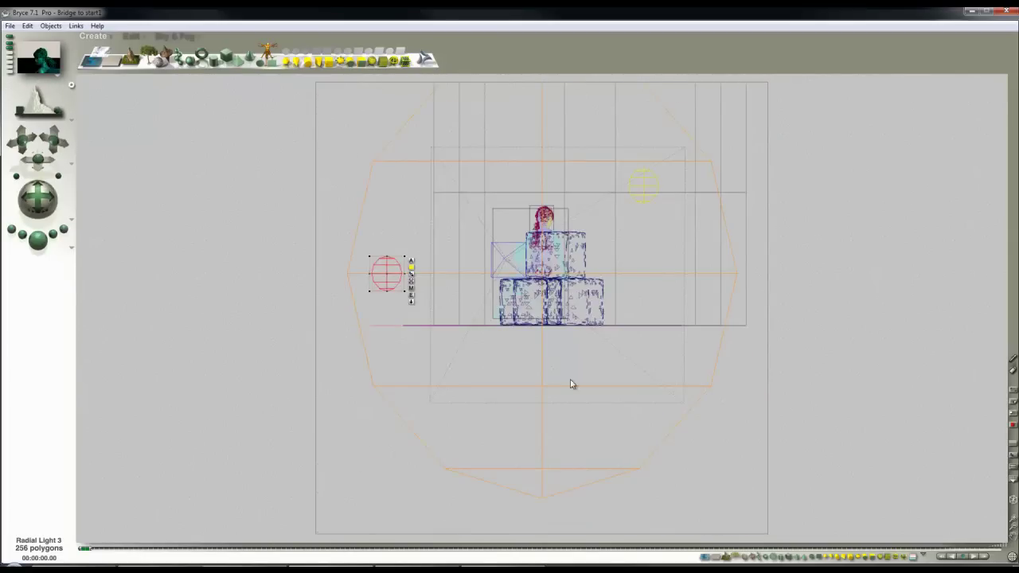
pyautogui.moveTo(390, 283); pyautogui.dragTo(397, 174)
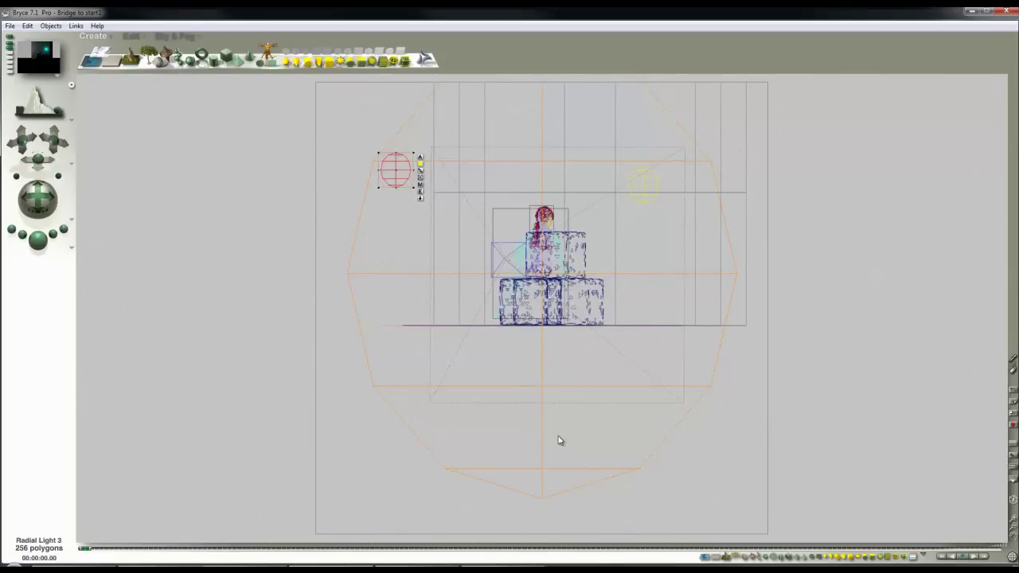
pyautogui.press('1')
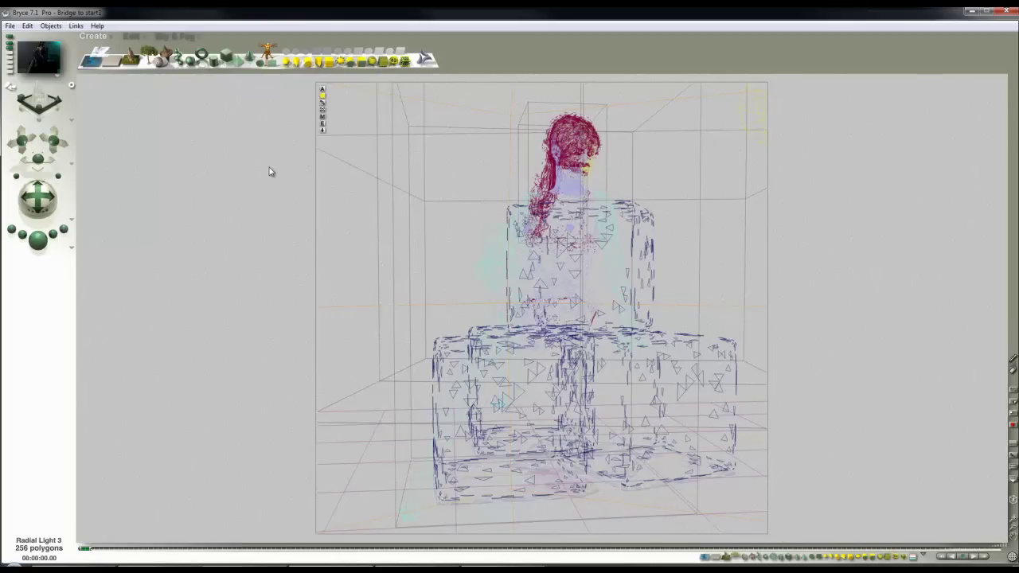
# - Colour the left-hand radial light orange and test-render the scene, isolating the floor shadow beside the right-hand block
pyautogui.click(324, 125)
pyautogui.moveTo(640, 221); pyautogui.dragTo(700, 237)
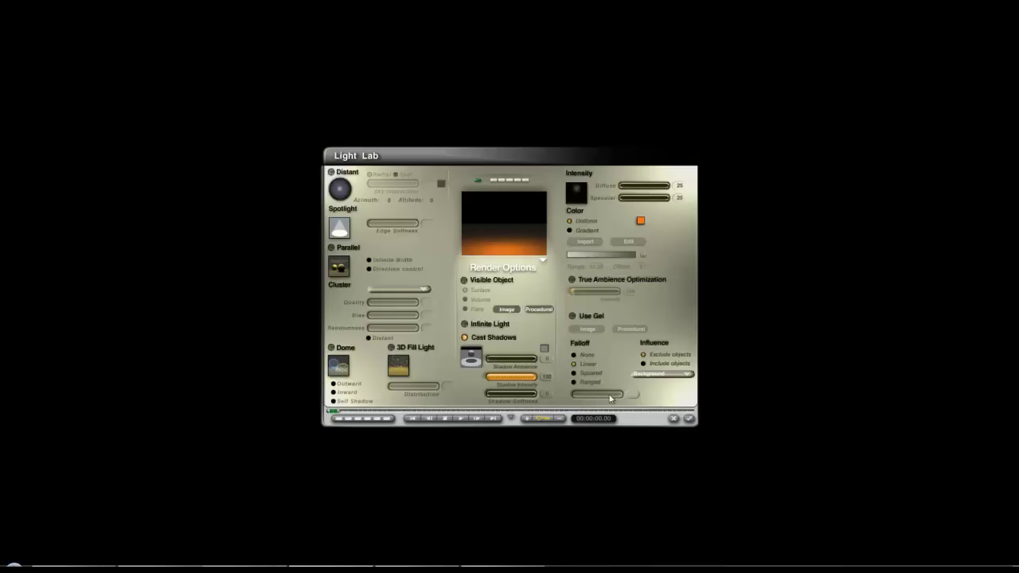
pyautogui.click(689, 418)
pyautogui.click(37, 238)
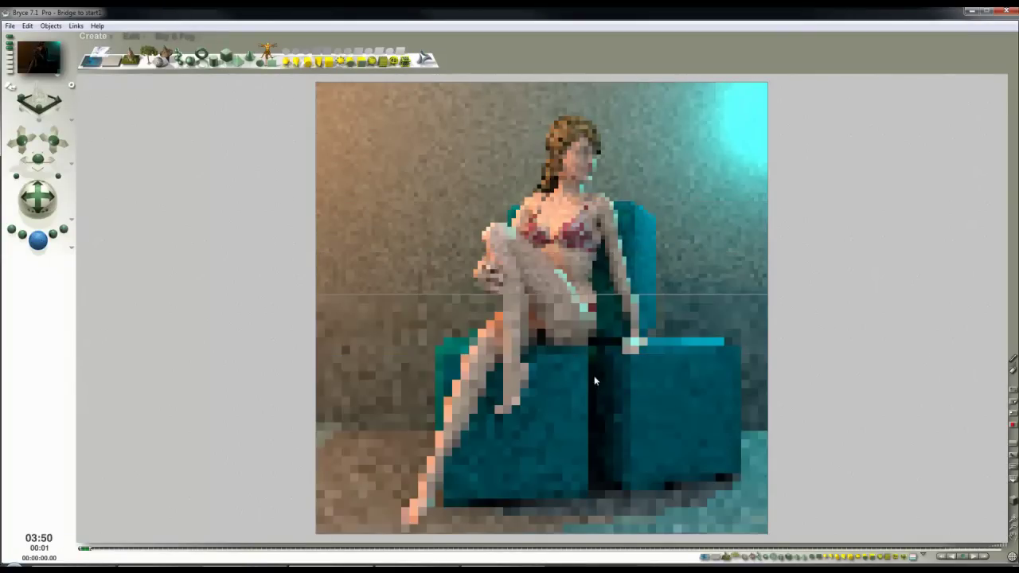
pyautogui.moveTo(705, 457); pyautogui.dragTo(744, 514)
pyautogui.click(698, 470)
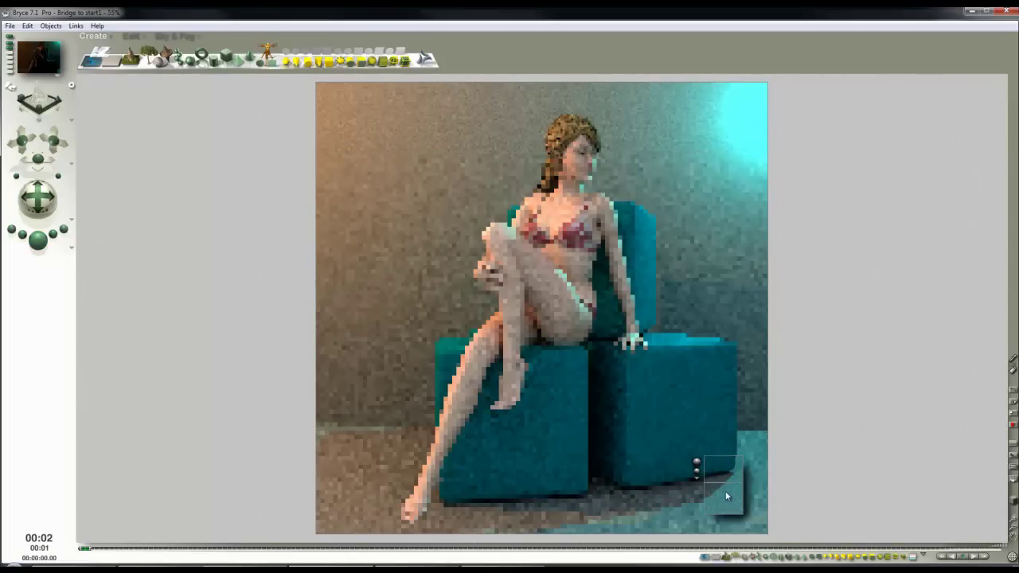
# - Soften the shadows of the coloured radial lights and re-render with Soft Shadows enabled in the premium render options
pyautogui.click(753, 160)
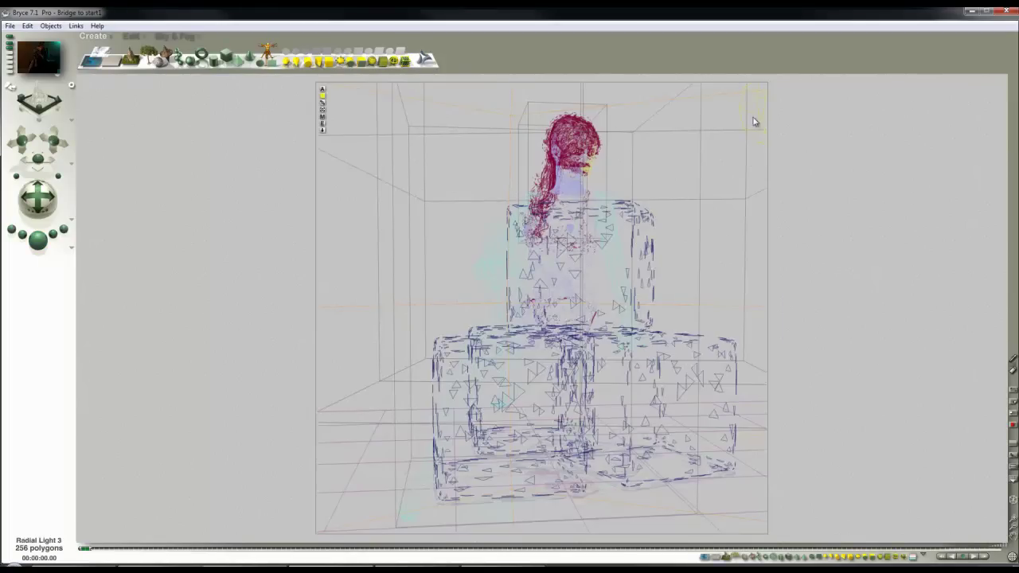
pyautogui.click(325, 133)
pyautogui.hotkey('ctrl', 'e')
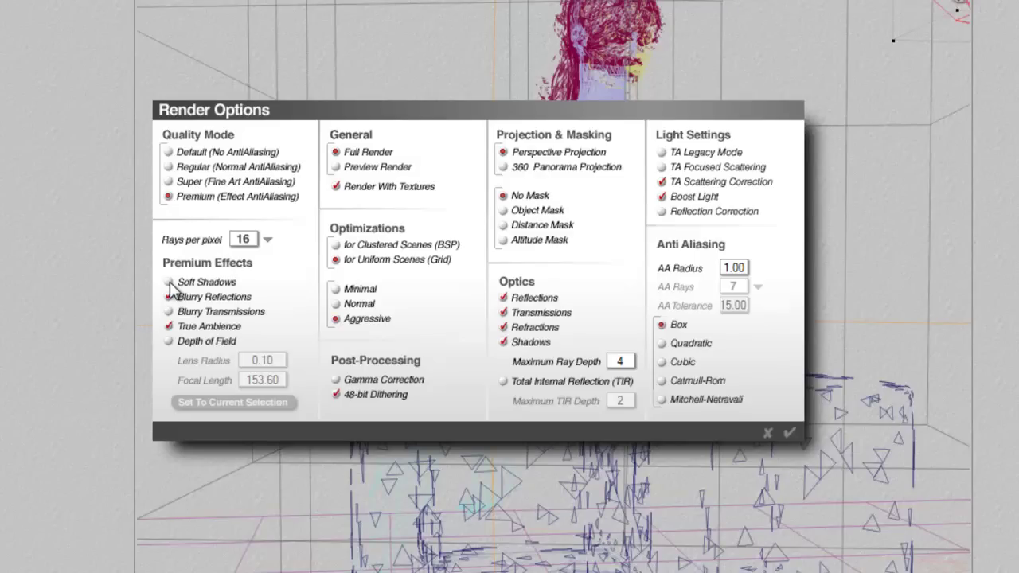
pyautogui.click(169, 282)
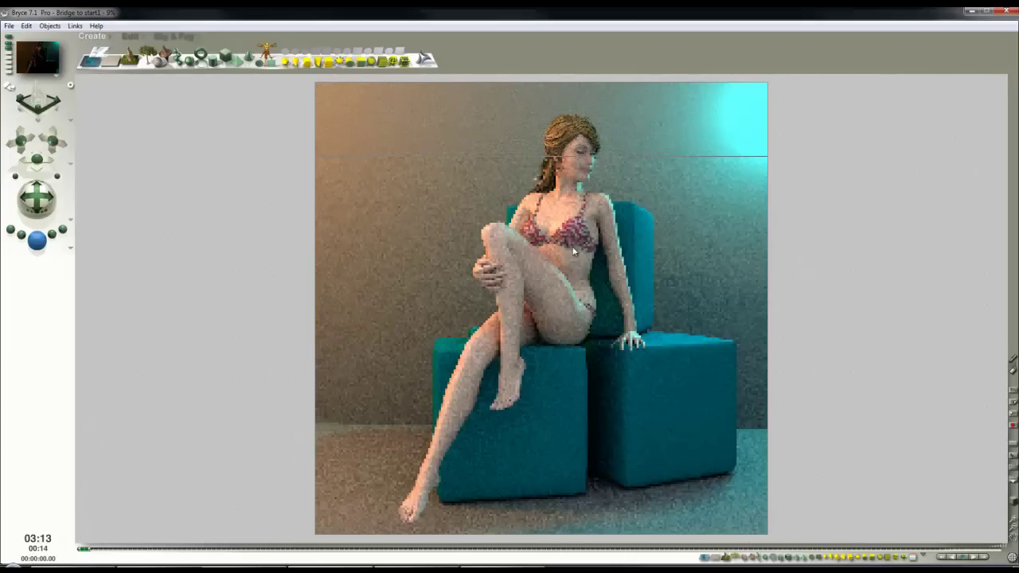
# - Stop the render and compare it with the saved Bridge to start1 image in Windows Photo Viewer, closing the viewer when done
pyautogui.click(596, 309)
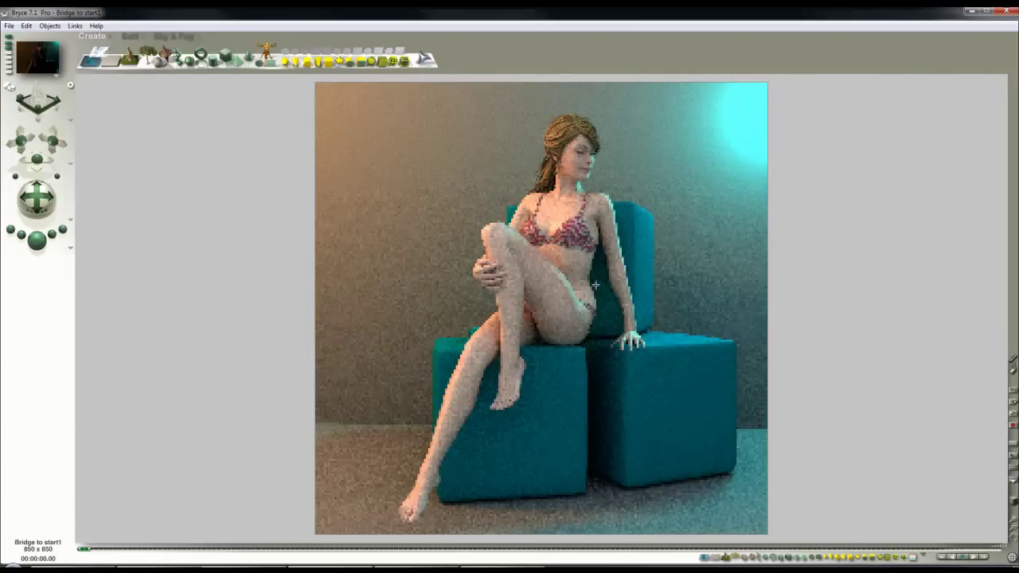
pyautogui.click(575, 322)
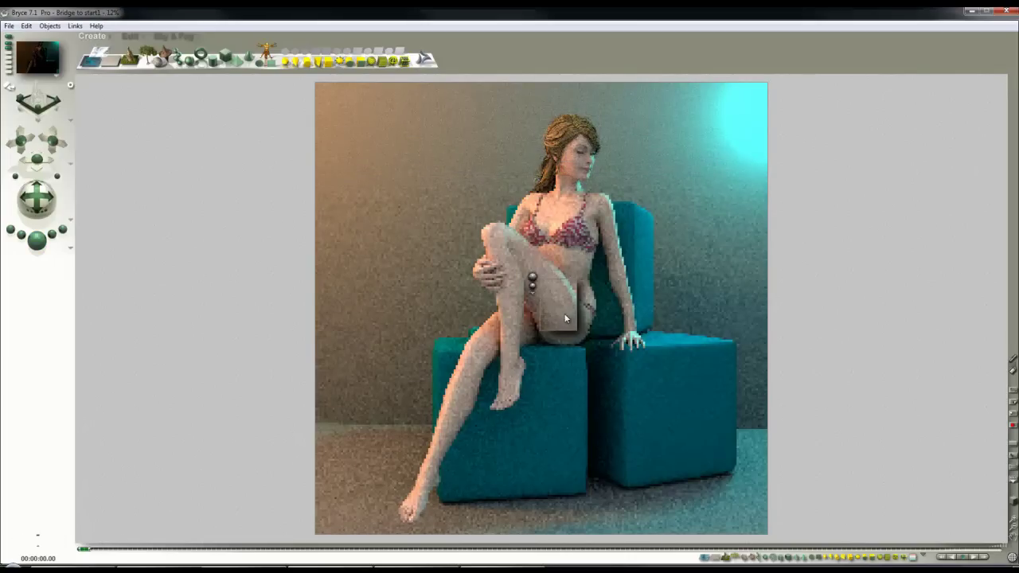
pyautogui.click(571, 327)
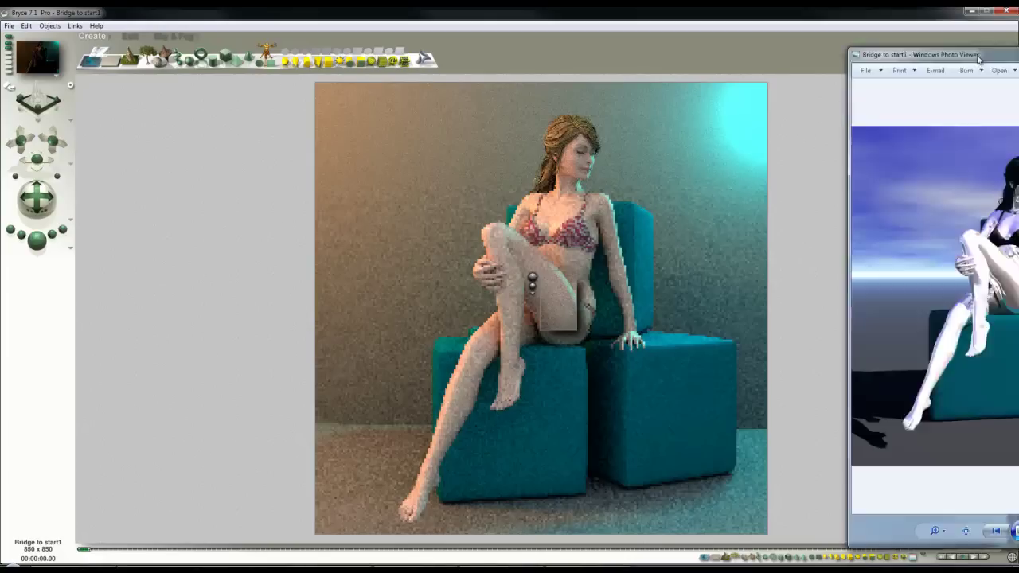
pyautogui.moveTo(367, 56); pyautogui.dragTo(285, 63)
pyautogui.hotkey('alt', 'F4')
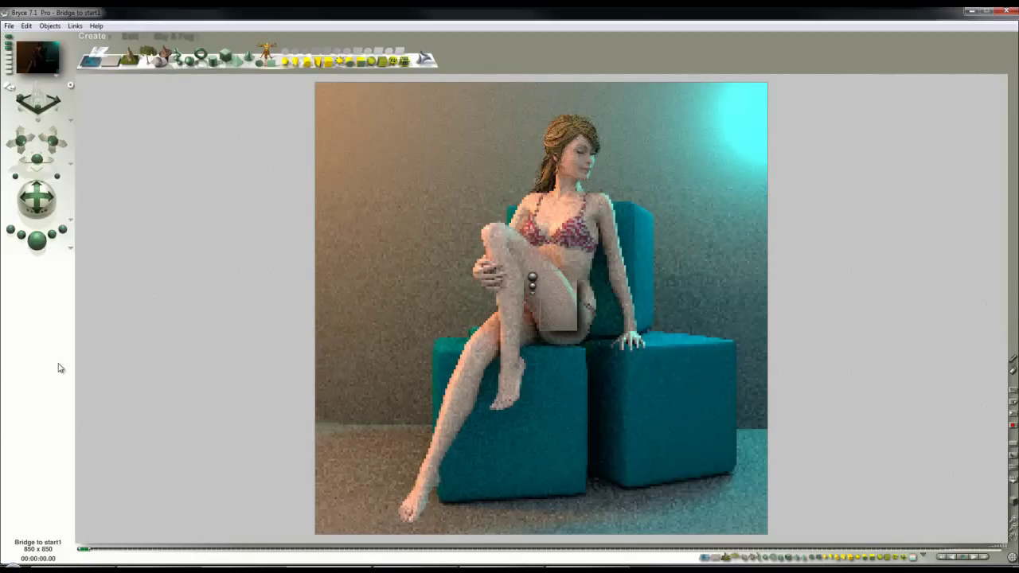
# - Raise the premium render quality to 256 rays per pixel, render the scene, and stop the render after its first passes
pyautogui.click(70, 249)
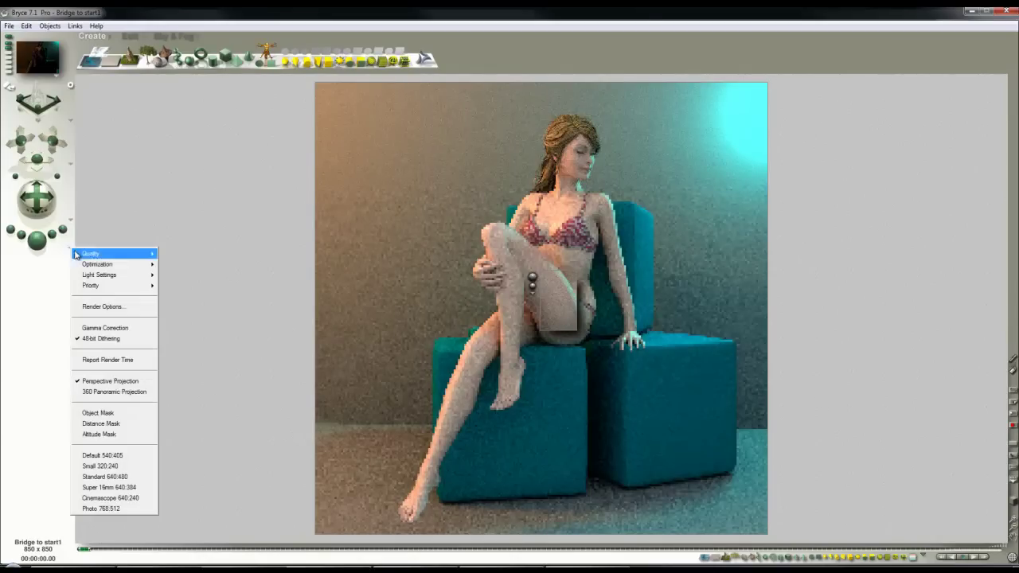
pyautogui.click(101, 305)
pyautogui.click(387, 261)
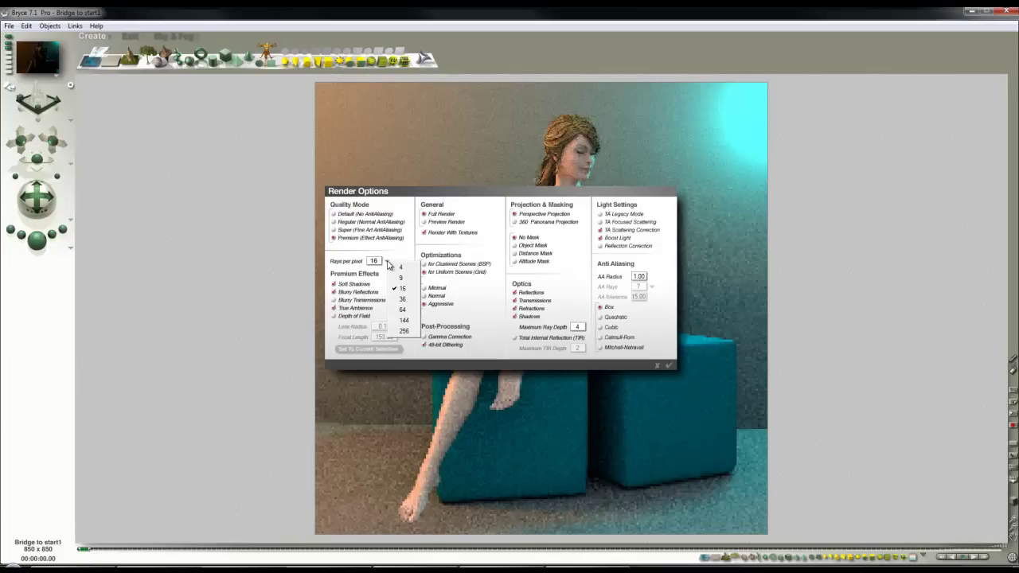
pyautogui.click(403, 332)
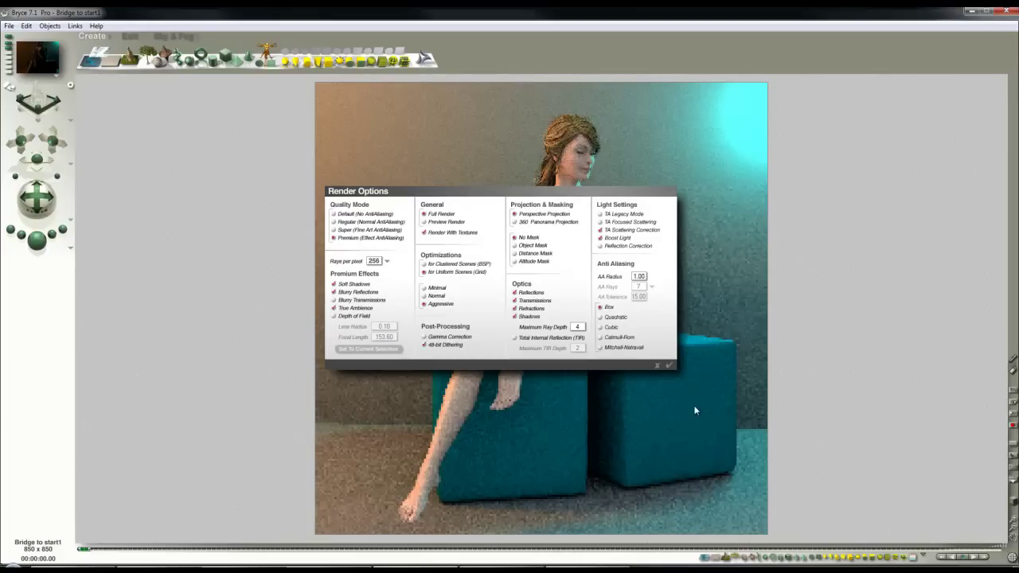
pyautogui.click(669, 365)
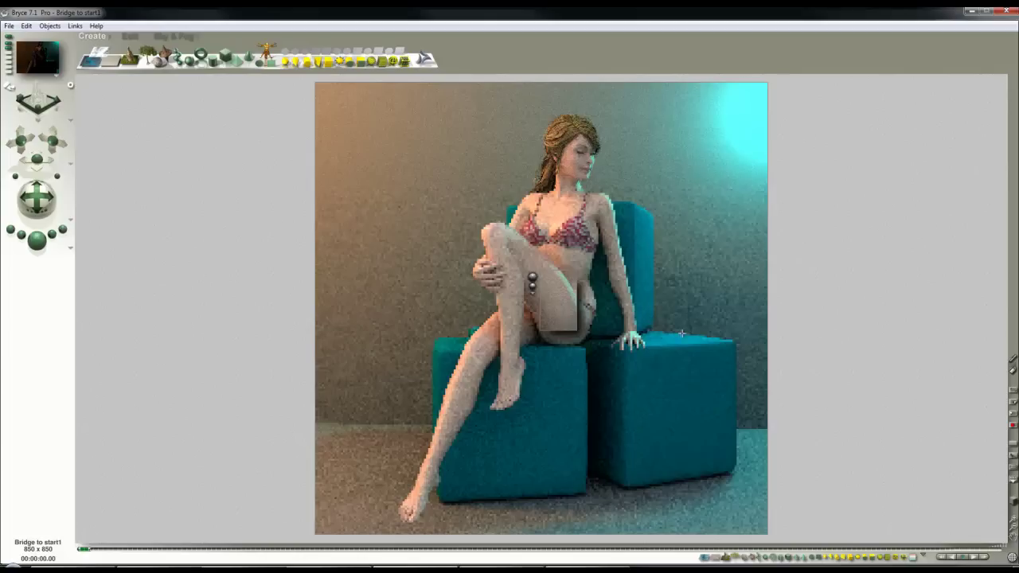
pyautogui.click(36, 239)
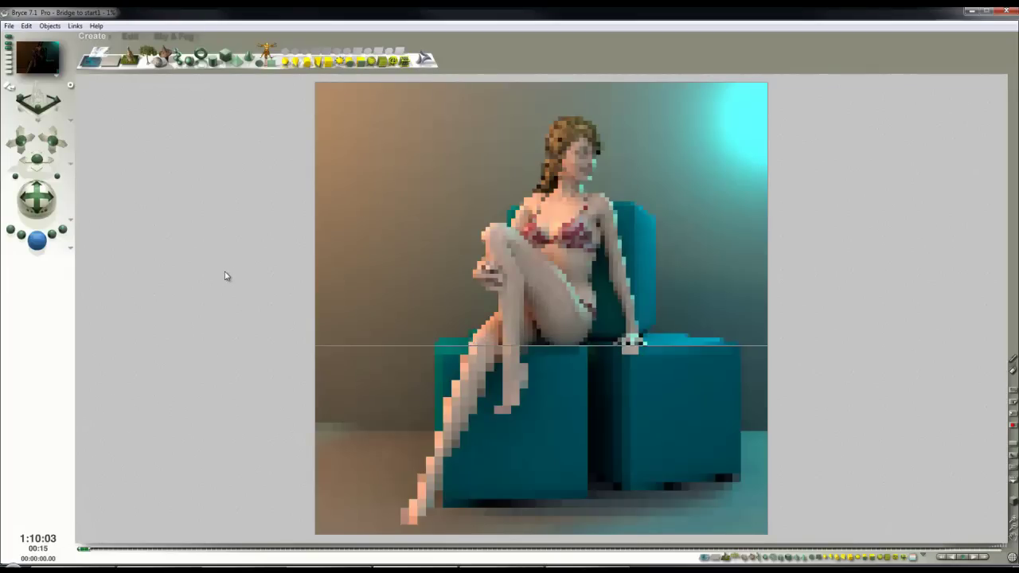
pyautogui.click(474, 237)
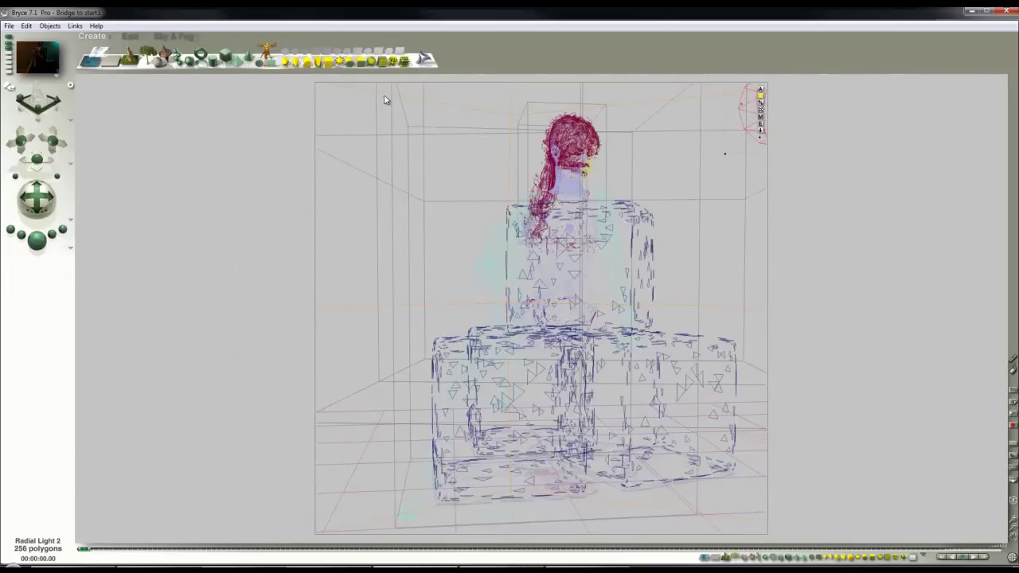
# - Select the Background cube and inspect its diffusion and ambience settings in the Materials Lab
pyautogui.rightClick(448, 105)
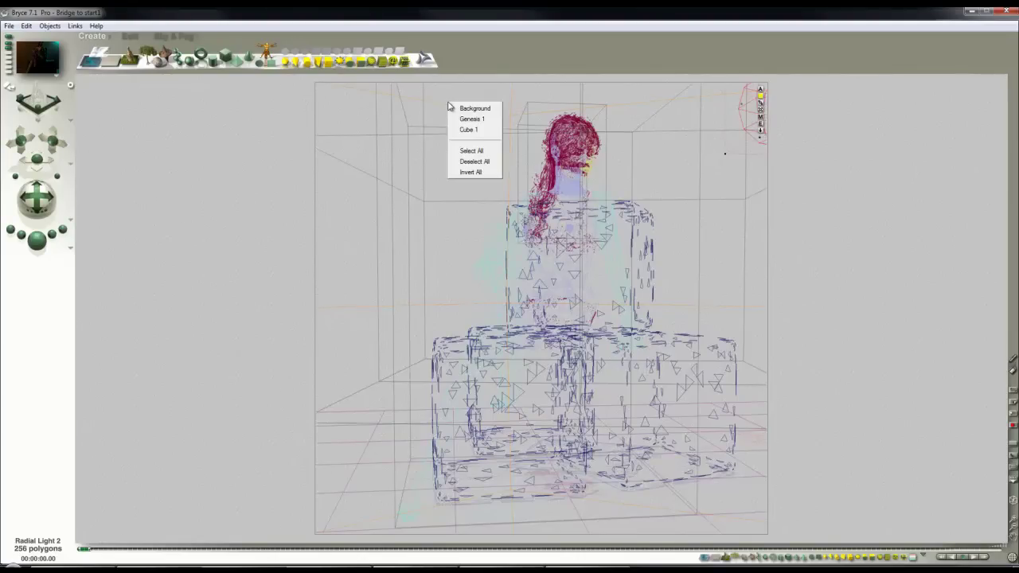
pyautogui.click(461, 109)
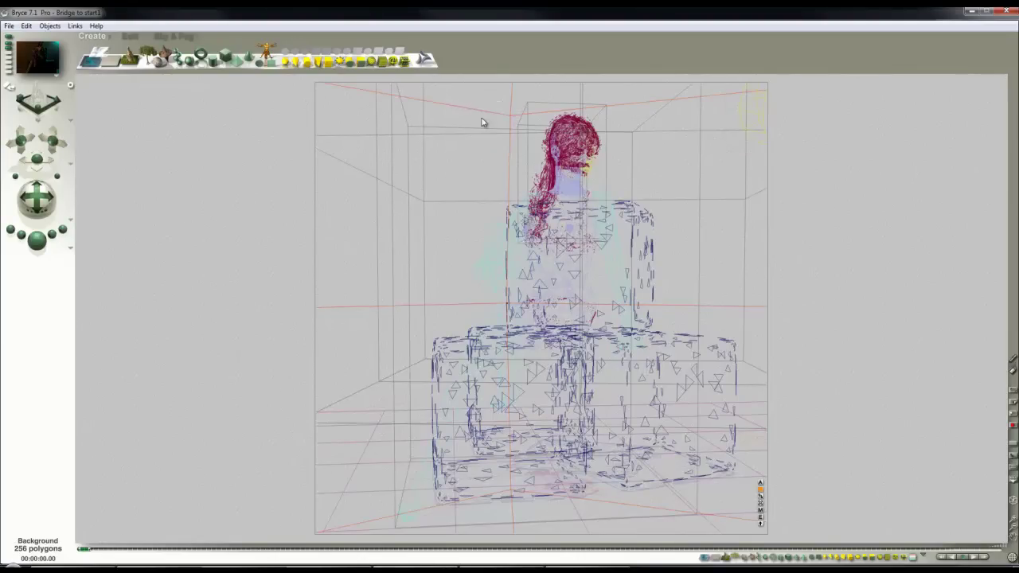
pyautogui.click(760, 512)
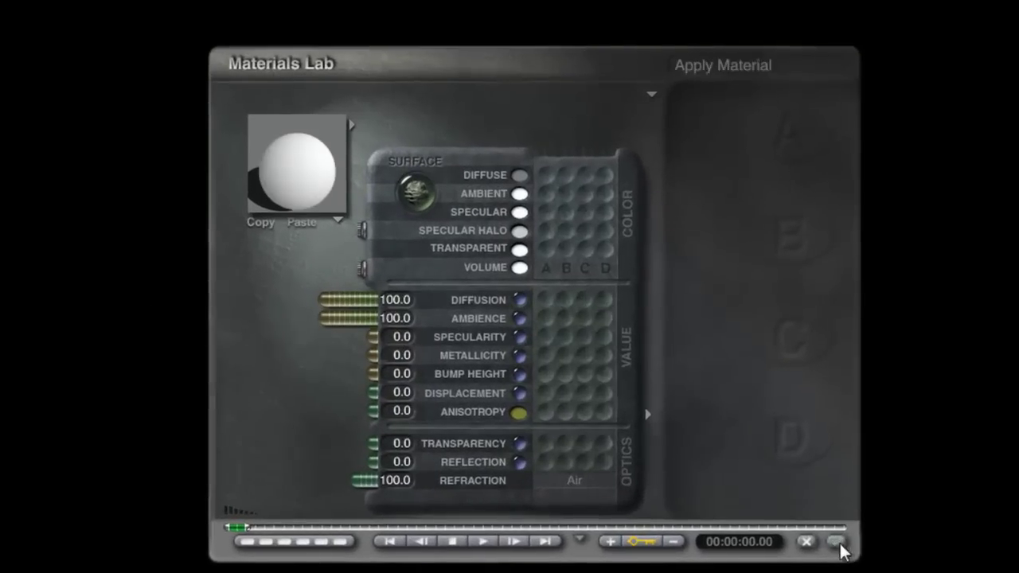
pyautogui.click(809, 526)
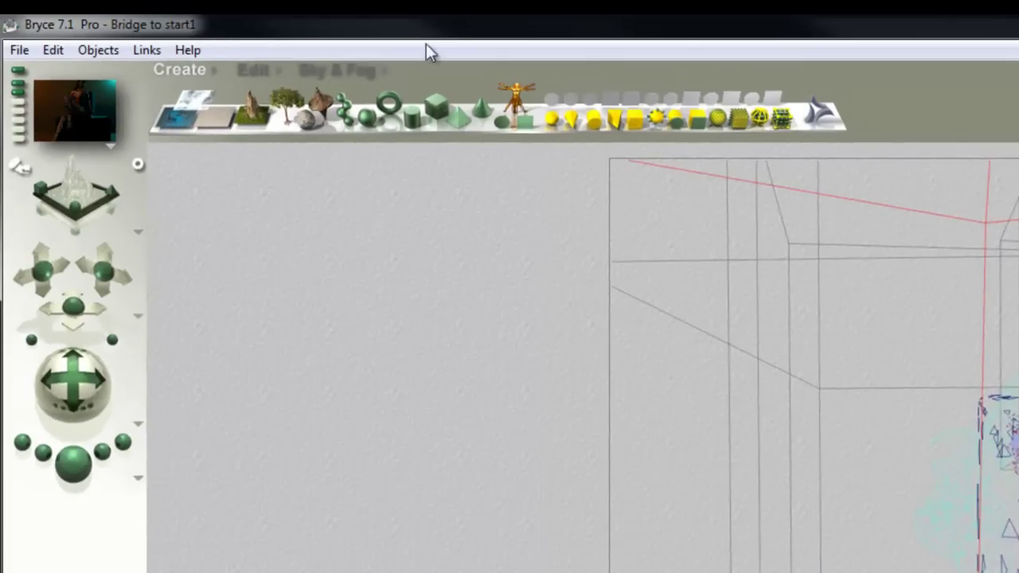
# - Try out different hues for the scene's shadow ambient colour
pyautogui.click(338, 79)
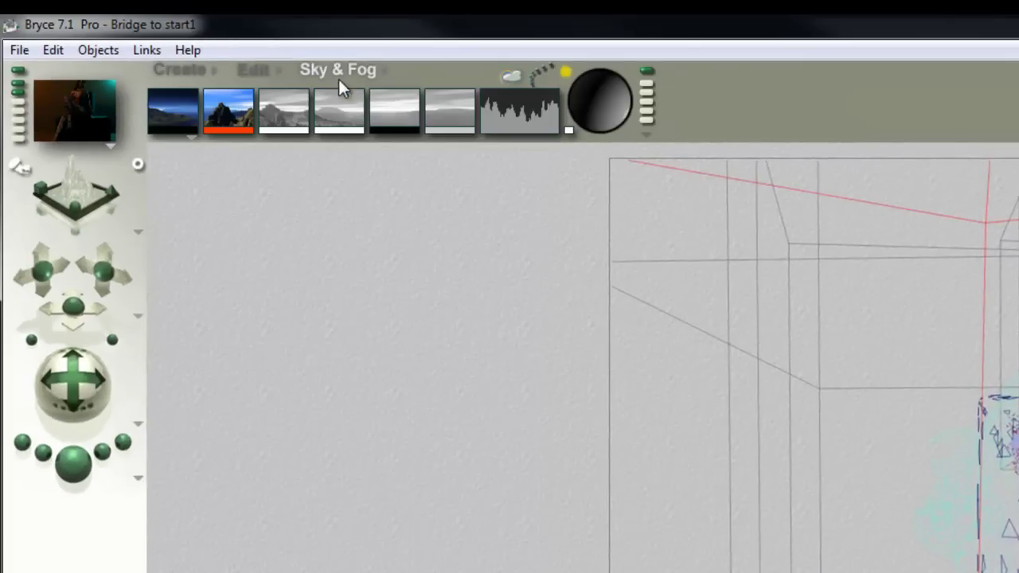
pyautogui.click(224, 131)
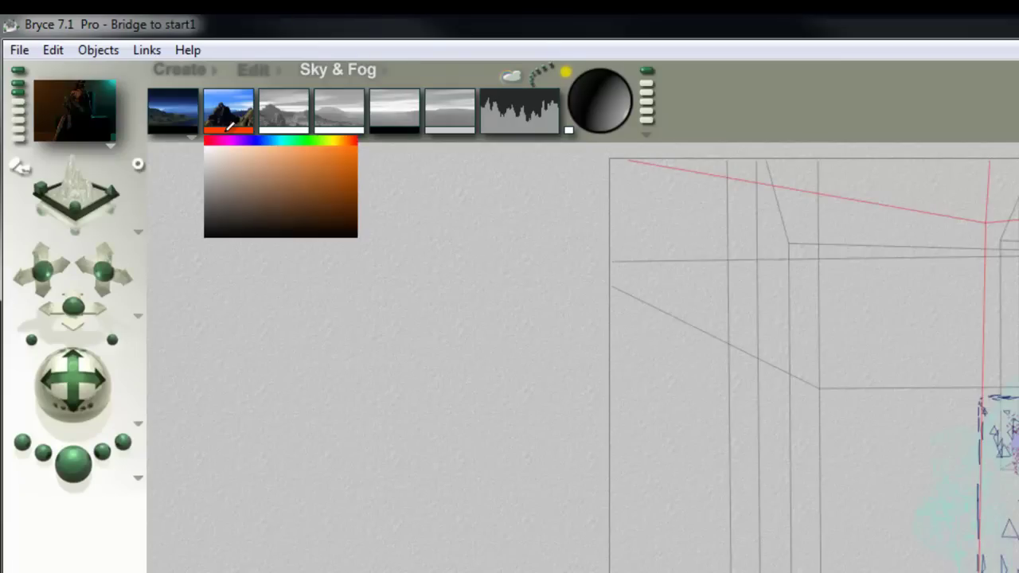
pyautogui.click(227, 129)
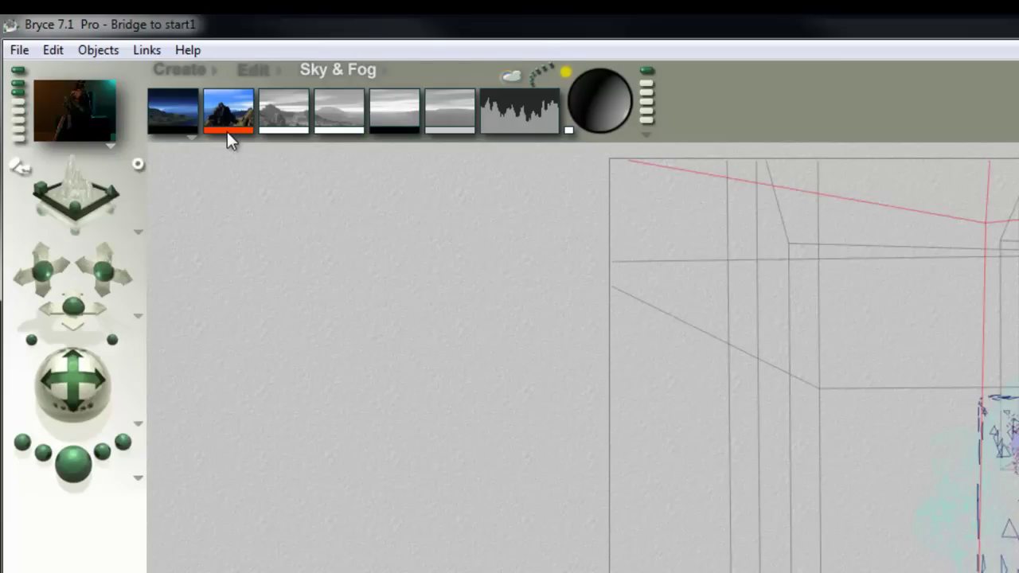
pyautogui.click(227, 131)
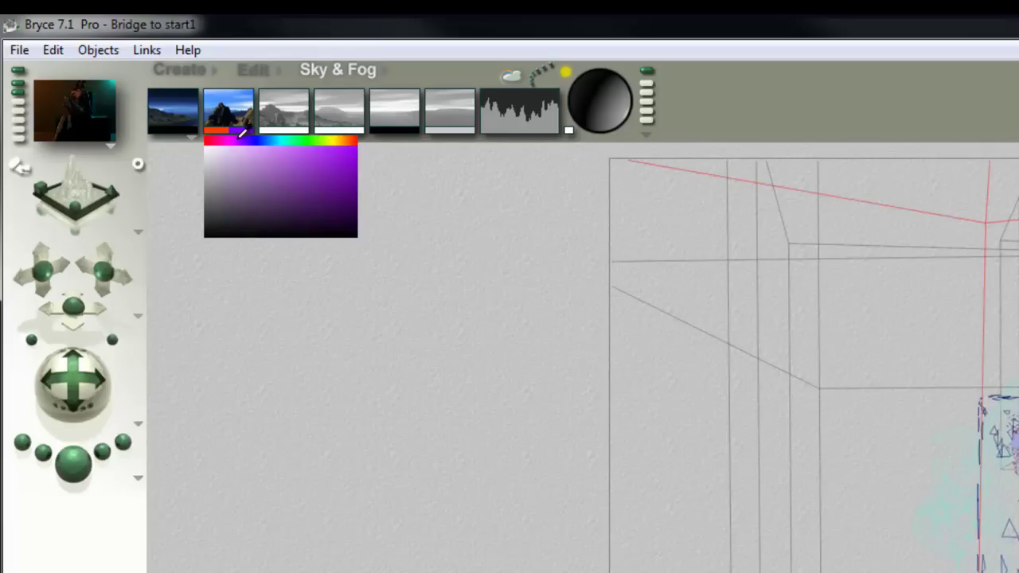
pyautogui.click(355, 140)
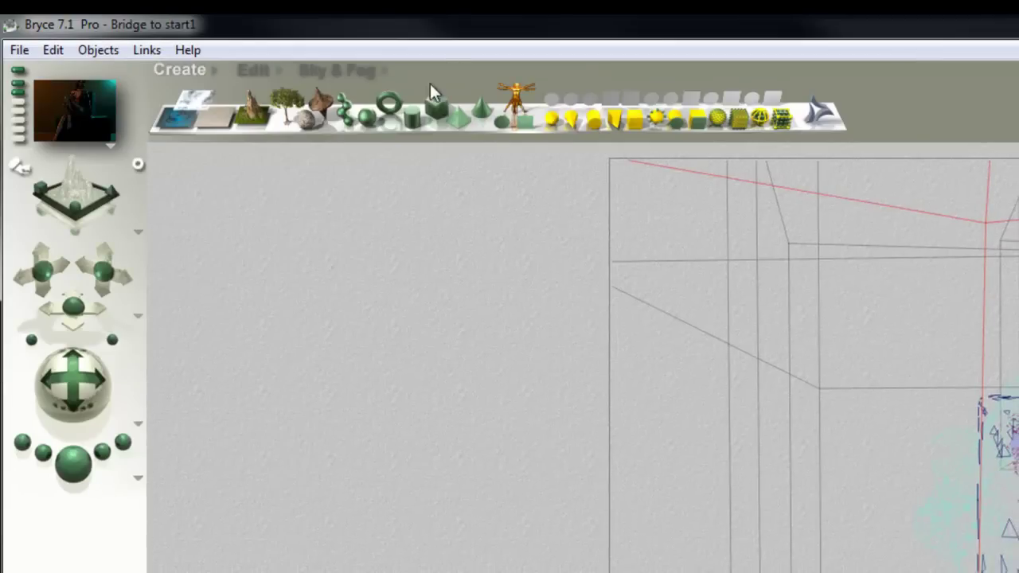
# - Set the HDRI Effect to 0 in the Sky Lab's image-based lighting settings and apply it
pyautogui.click(339, 70)
pyautogui.click(515, 77)
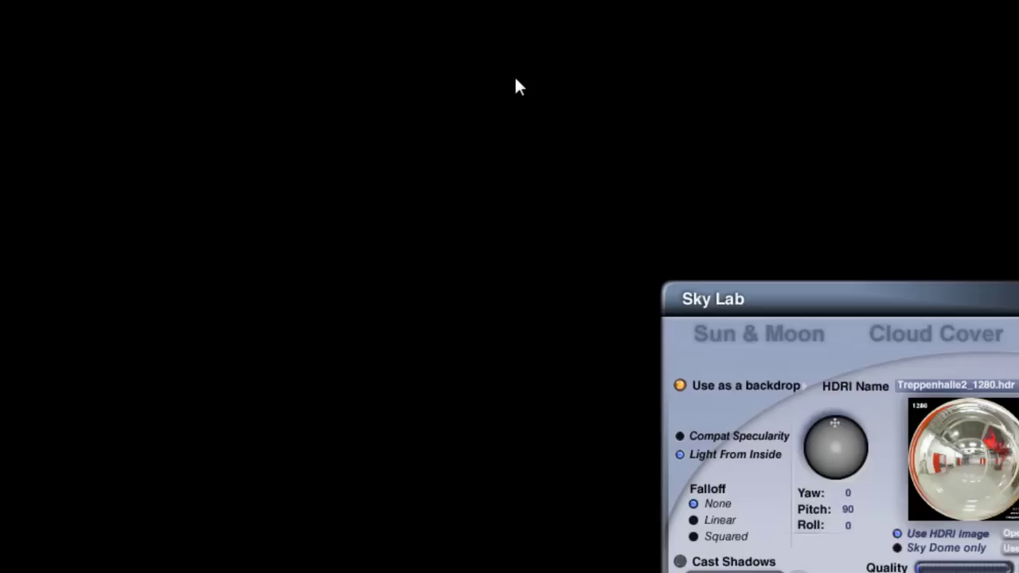
pyautogui.click(567, 393)
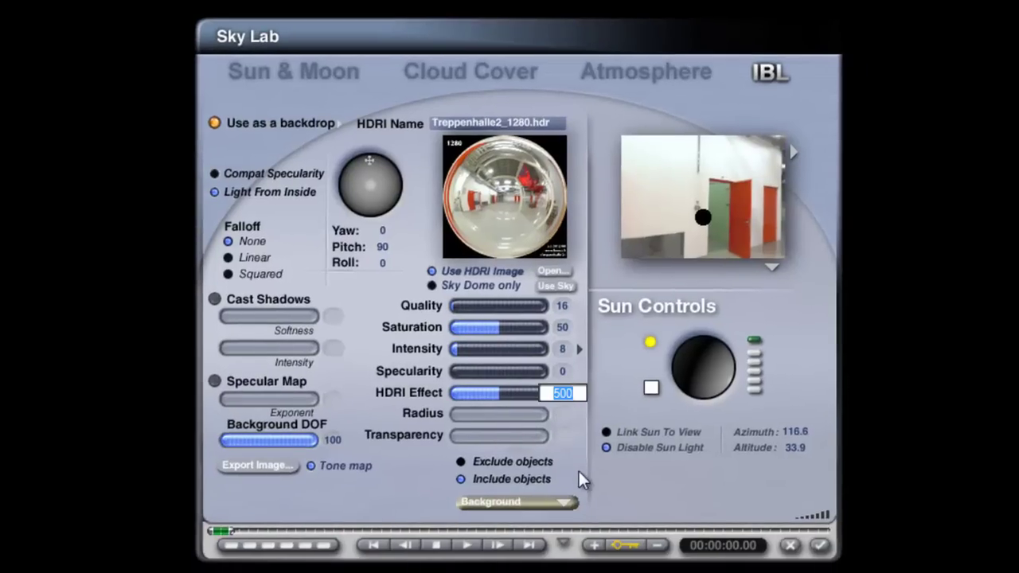
pyautogui.write('0')
pyautogui.press('Return')
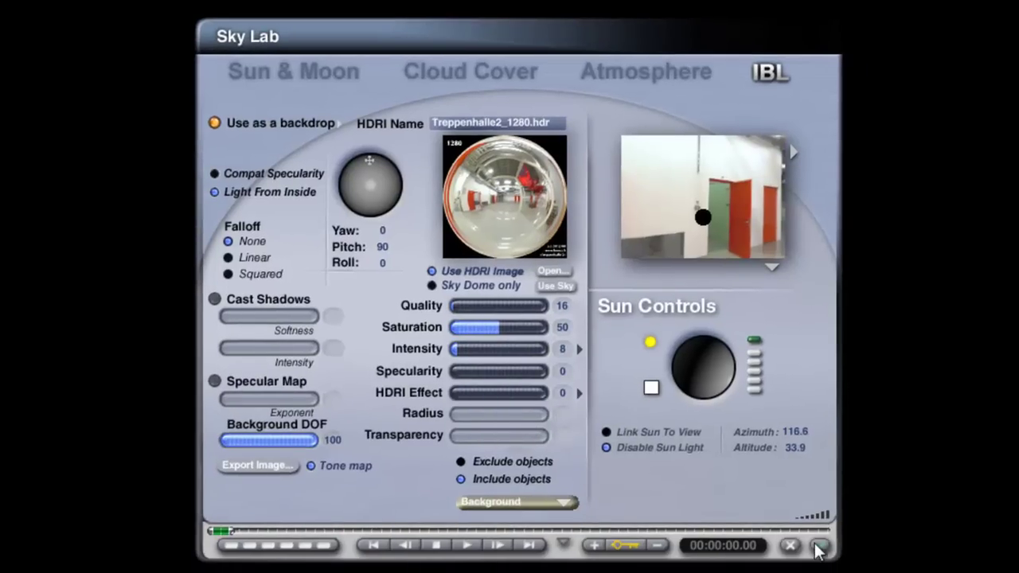
pyautogui.click(819, 545)
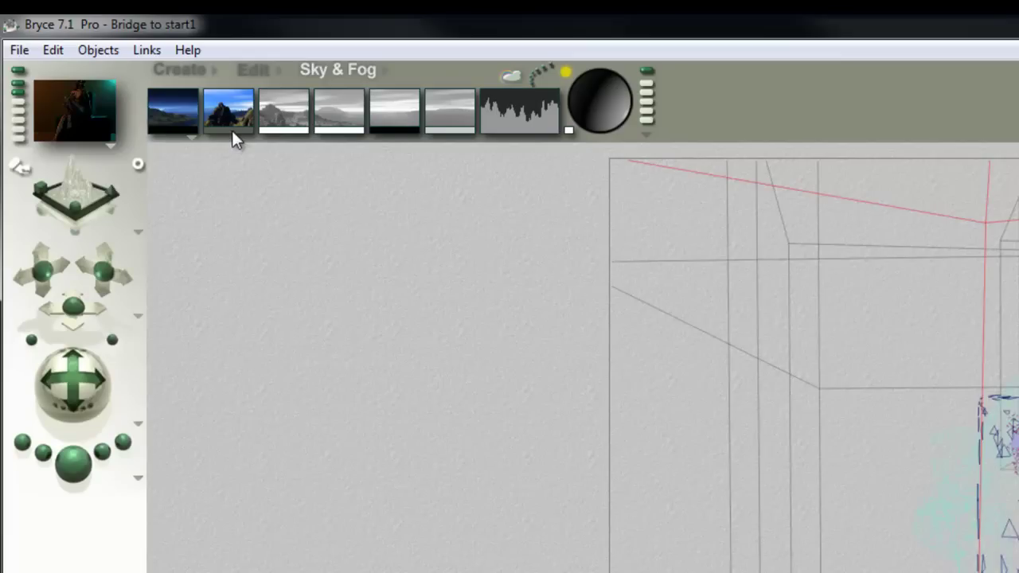
# - Set the shadow ambient colour to saturated red and run a short test render of the scene
pyautogui.moveTo(232, 131); pyautogui.dragTo(356, 140)
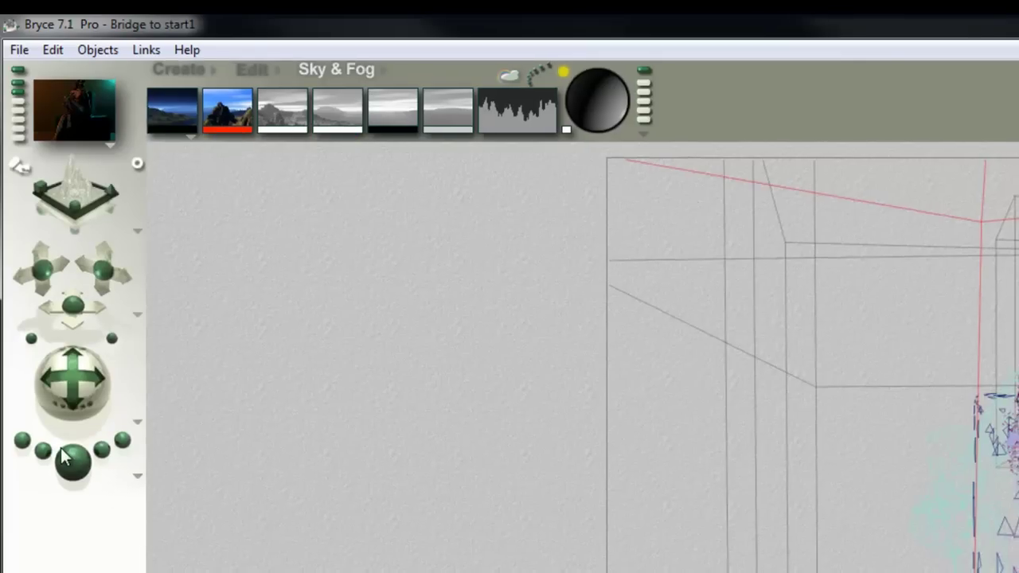
pyautogui.click(73, 464)
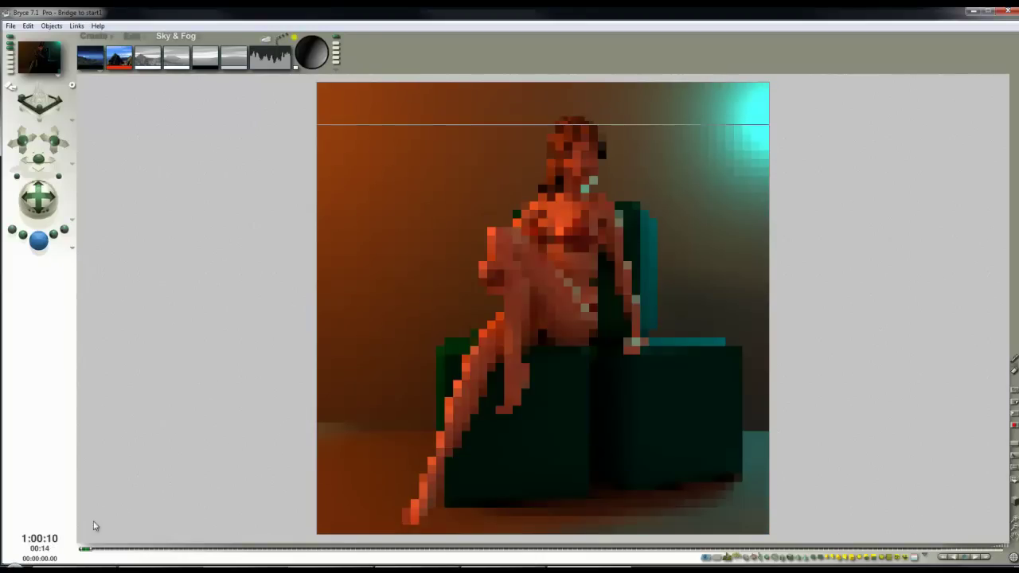
pyautogui.click(238, 367)
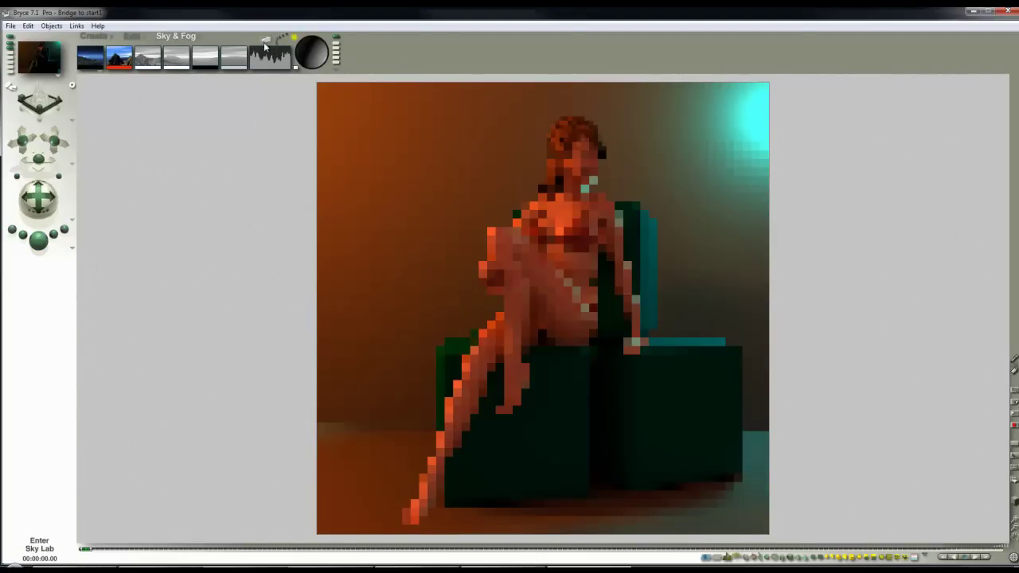
# - Restore the HDRI Effect to 500 in the Sky Lab, check the included-objects list, and apply the settings
pyautogui.click(265, 38)
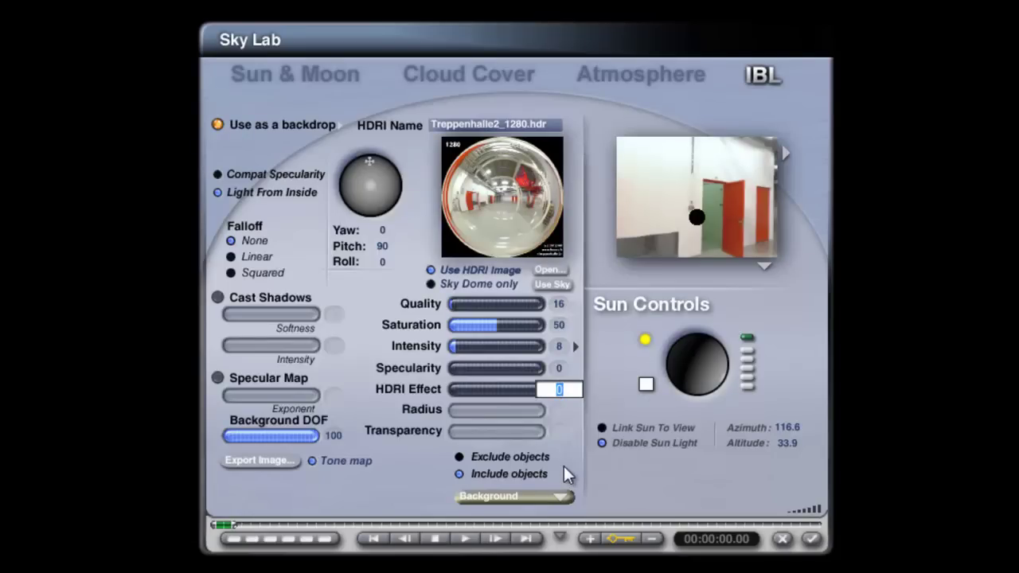
pyautogui.write('500')
pyautogui.press('Return')
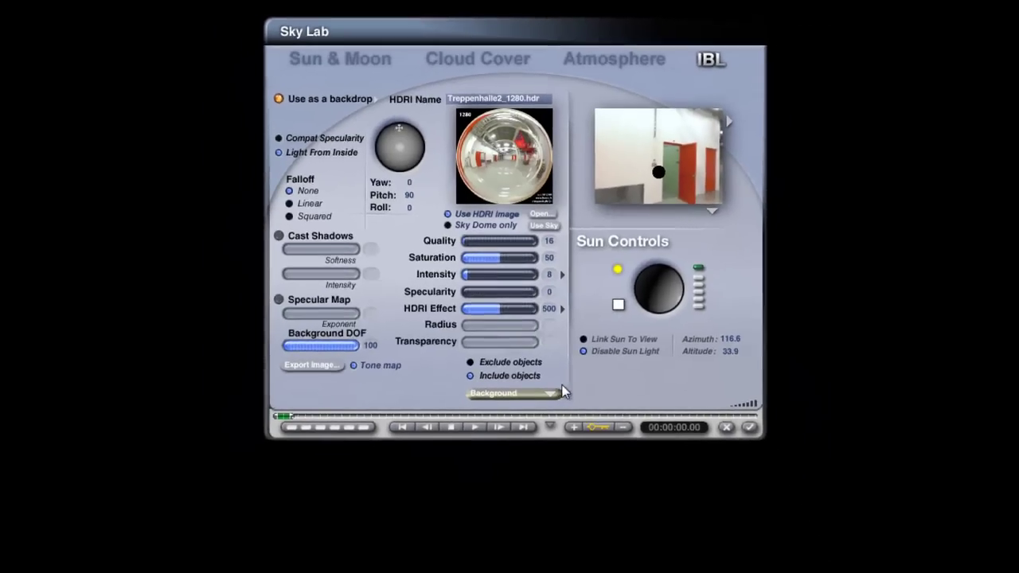
pyautogui.click(557, 381)
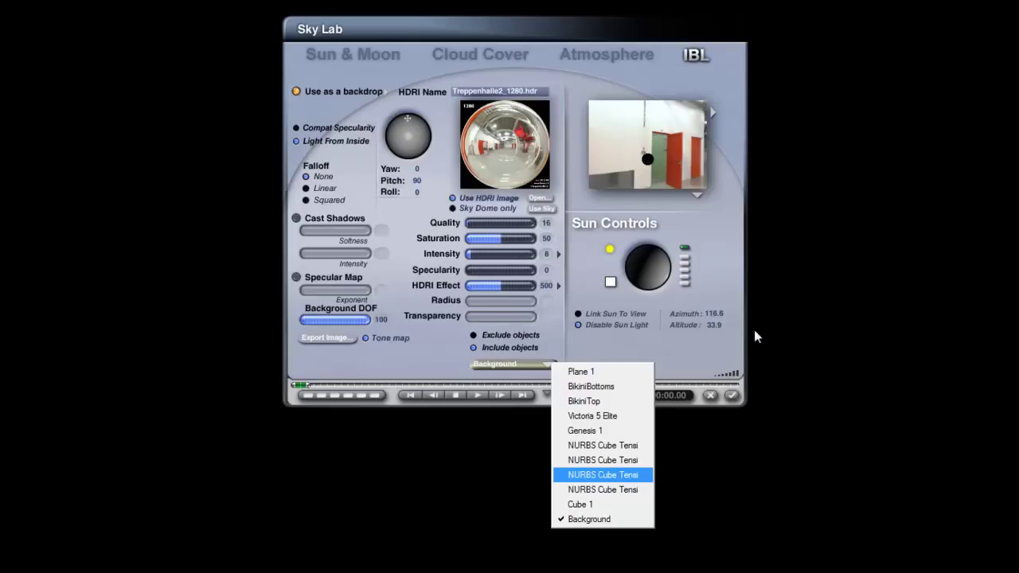
pyautogui.click(754, 329)
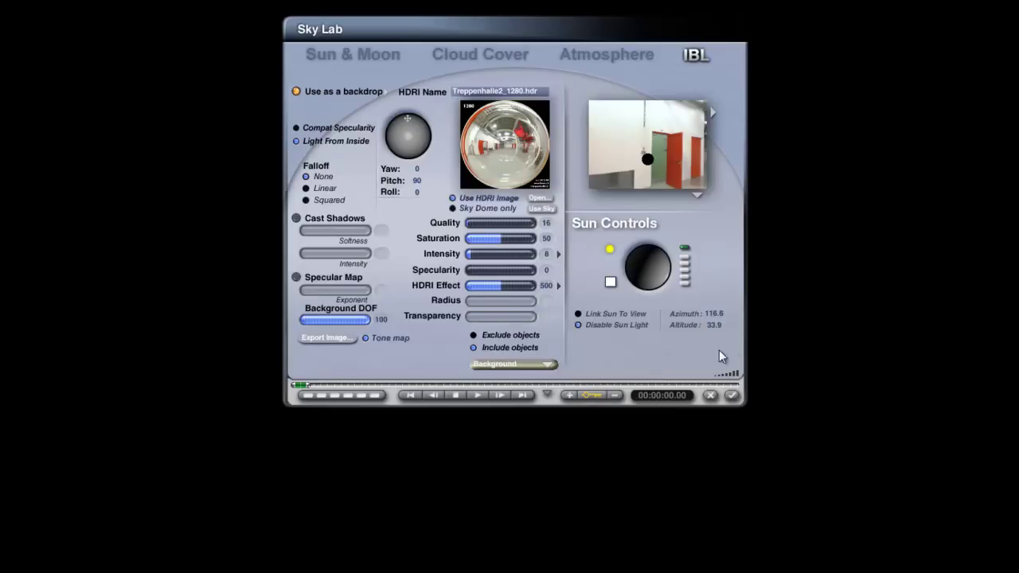
pyautogui.click(735, 394)
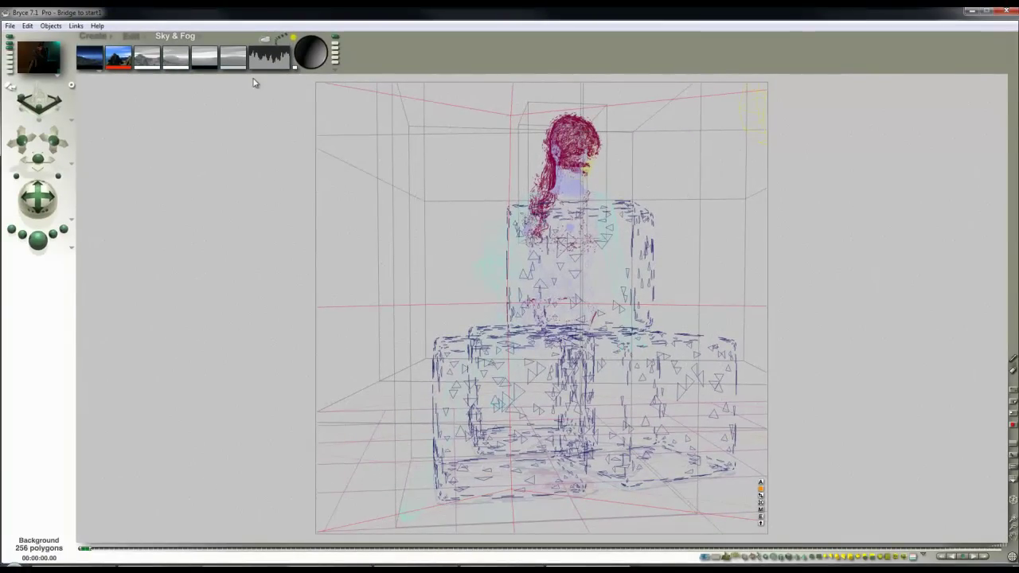
# - Adjust the luminance of the shadow ambient colour using HLS values and re-render the scene
pyautogui.click(125, 70)
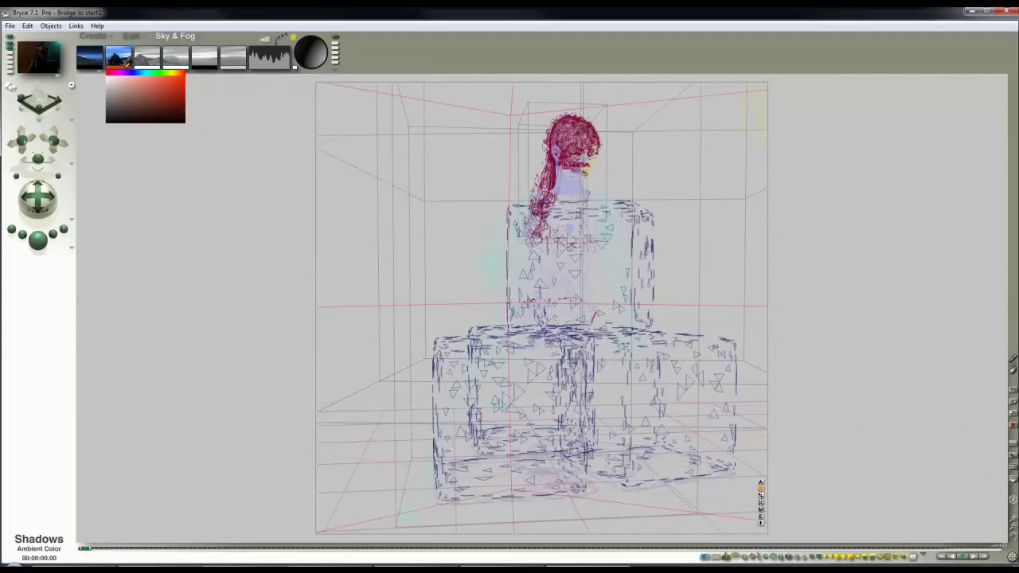
pyautogui.click(124, 70)
pyautogui.click(125, 70)
pyautogui.click(125, 70)
pyautogui.click(125, 71)
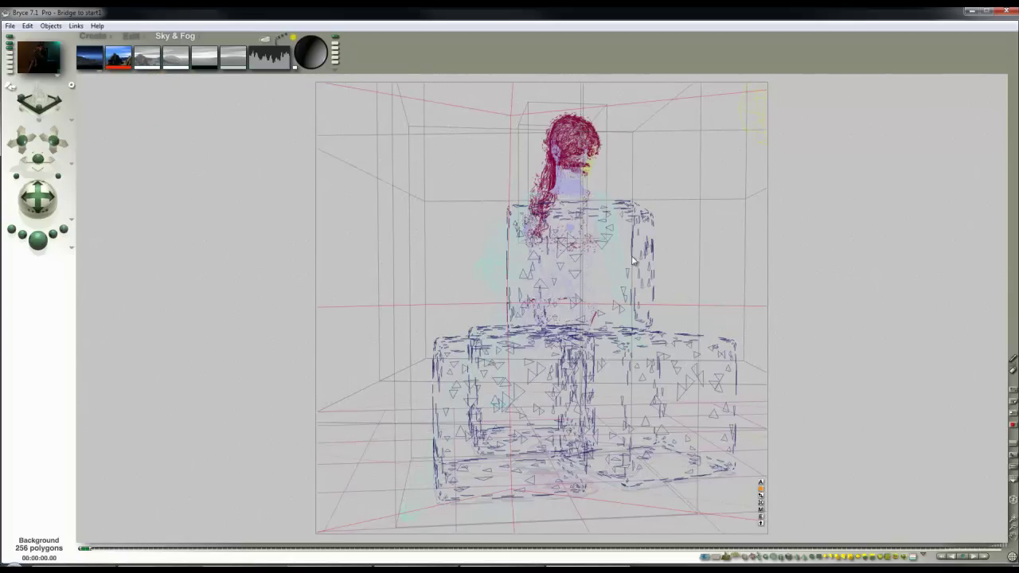
pyautogui.keyDown('alt'); pyautogui.click(126, 70); pyautogui.keyUp('alt')
pyautogui.click(510, 320)
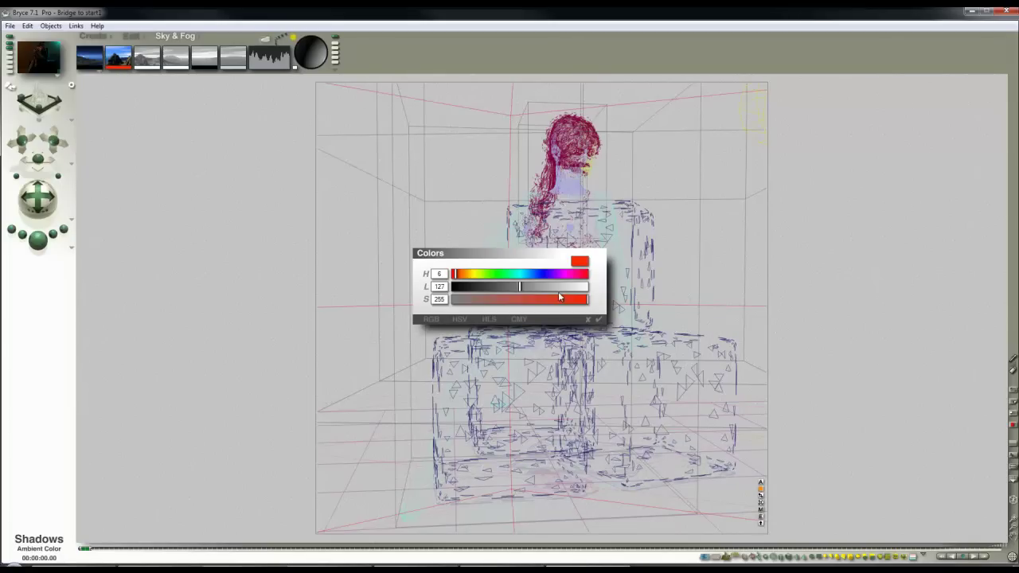
pyautogui.moveTo(523, 288)
pyautogui.mouseDown()
pyautogui.moveTo(481, 288)
pyautogui.moveTo(552, 299)
pyautogui.moveTo(527, 295)
pyautogui.mouseUp()
pyautogui.click(599, 320)
pyautogui.click(37, 238)
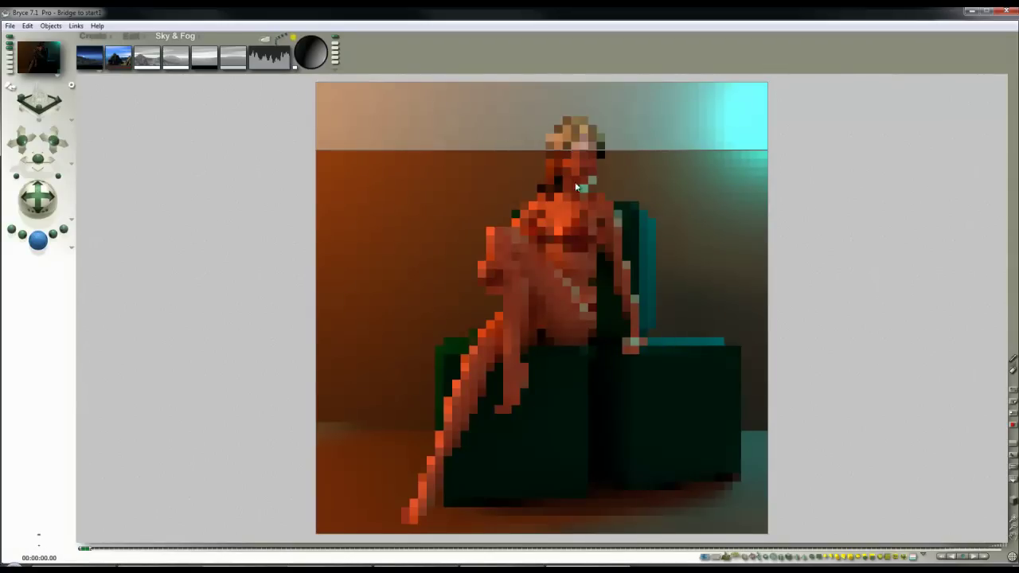